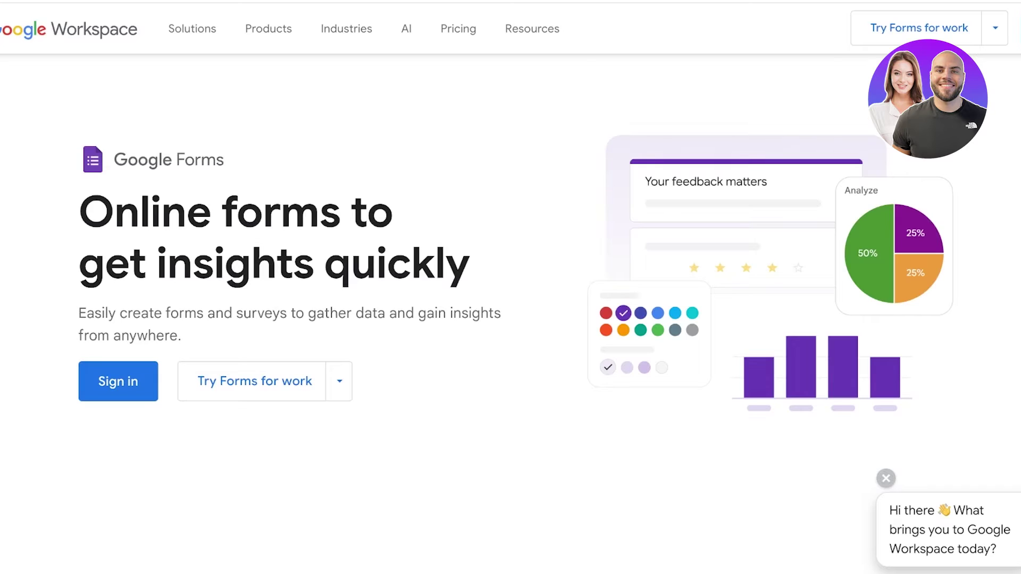
Look through the Google Forms product page, covering its Create, Customize, Analyze and Security sections.
scroll(516, 266, down, 2)
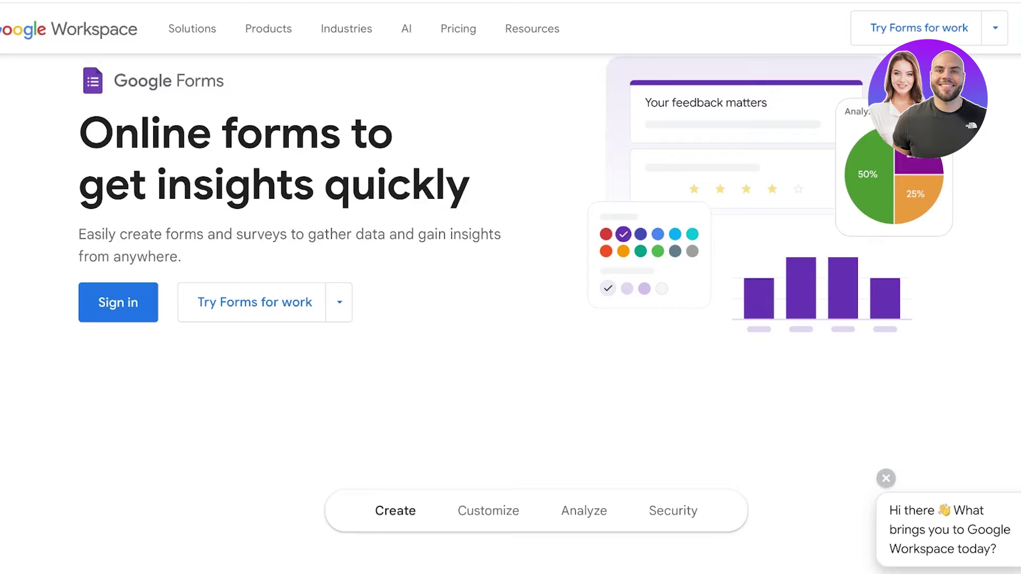
scroll(511, 287, down, 10)
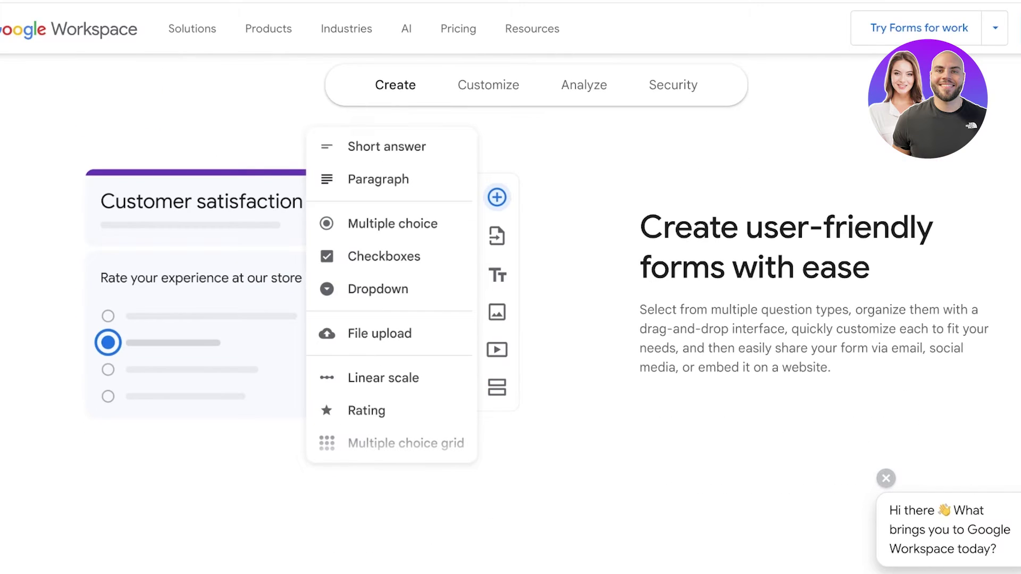
scroll(511, 287, down, 1)
scroll(510, 287, right, 1)
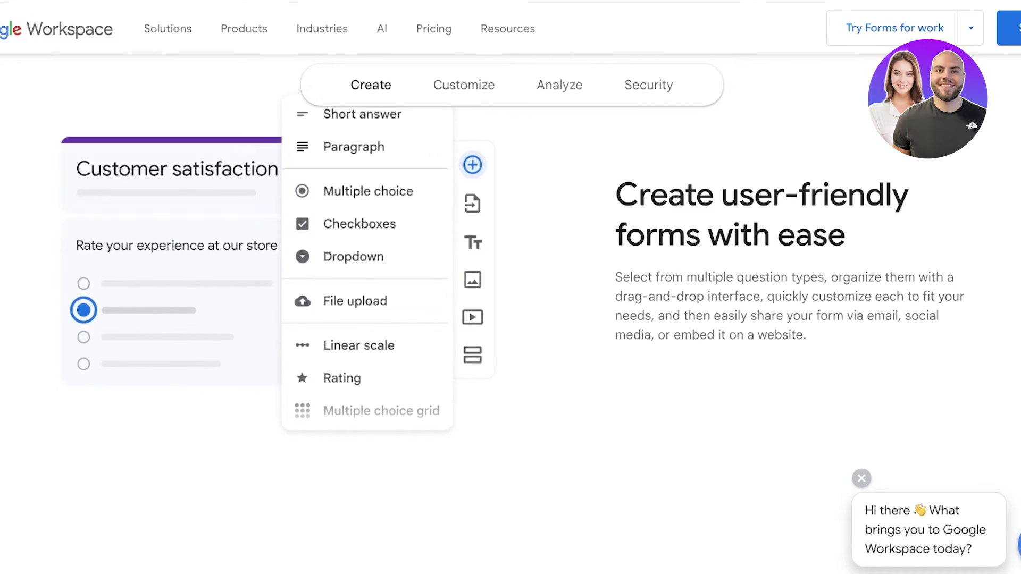
scroll(510, 287, down, 5)
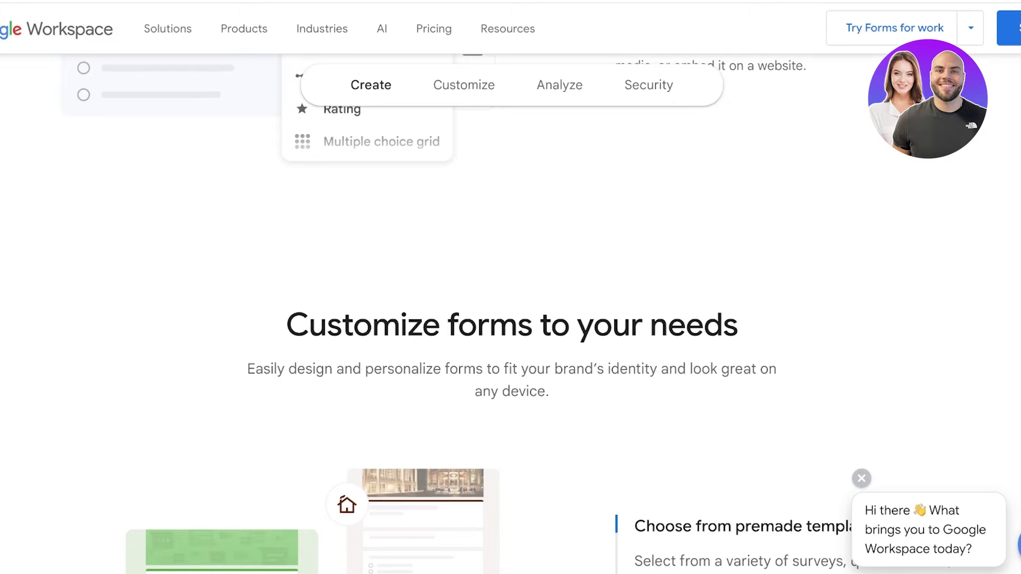
scroll(511, 287, down, 4)
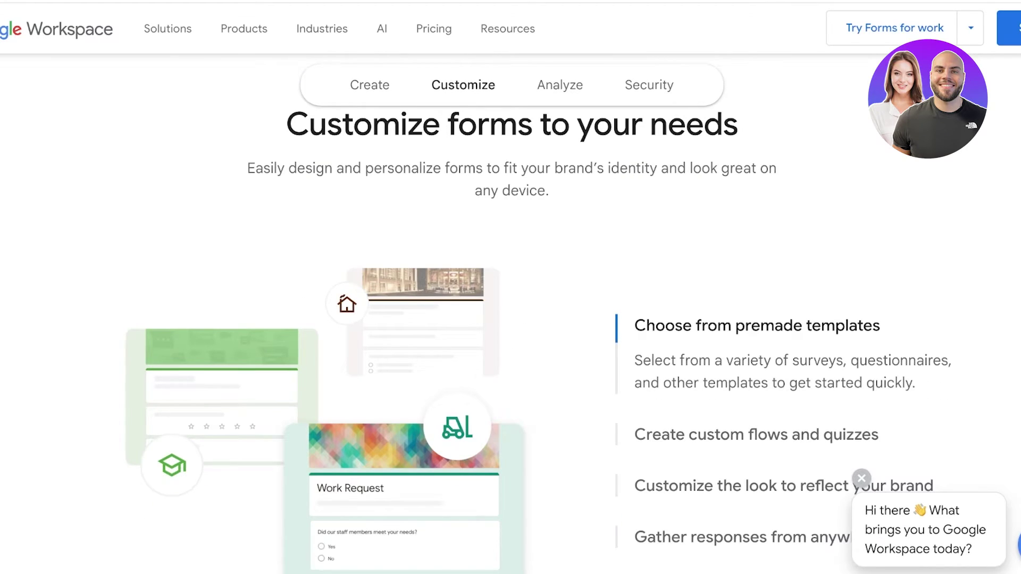
scroll(511, 287, down, 8)
scroll(510, 287, up, 2)
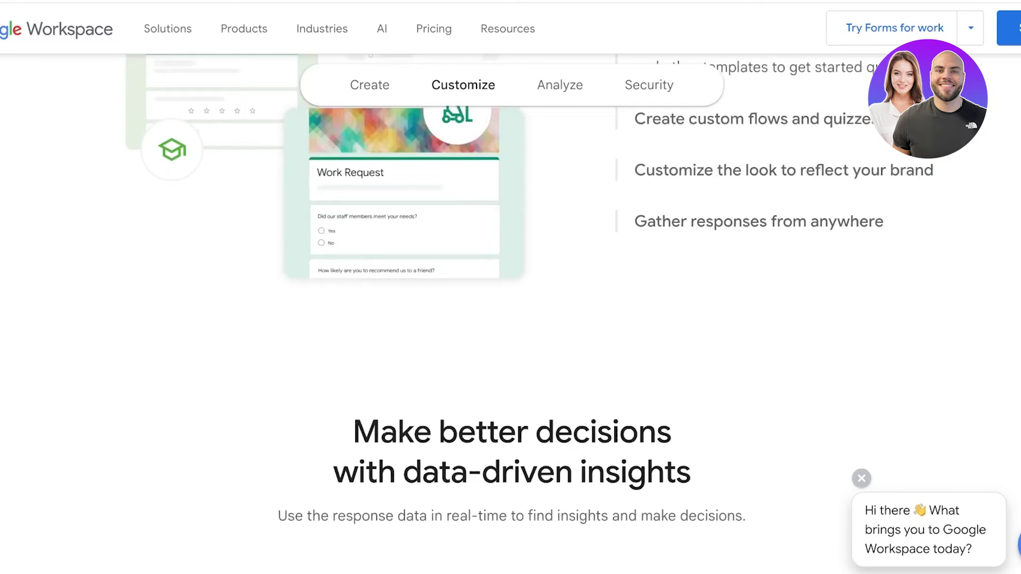
scroll(511, 287, up, 2)
scroll(510, 287, down, 10)
scroll(511, 287, down, 7)
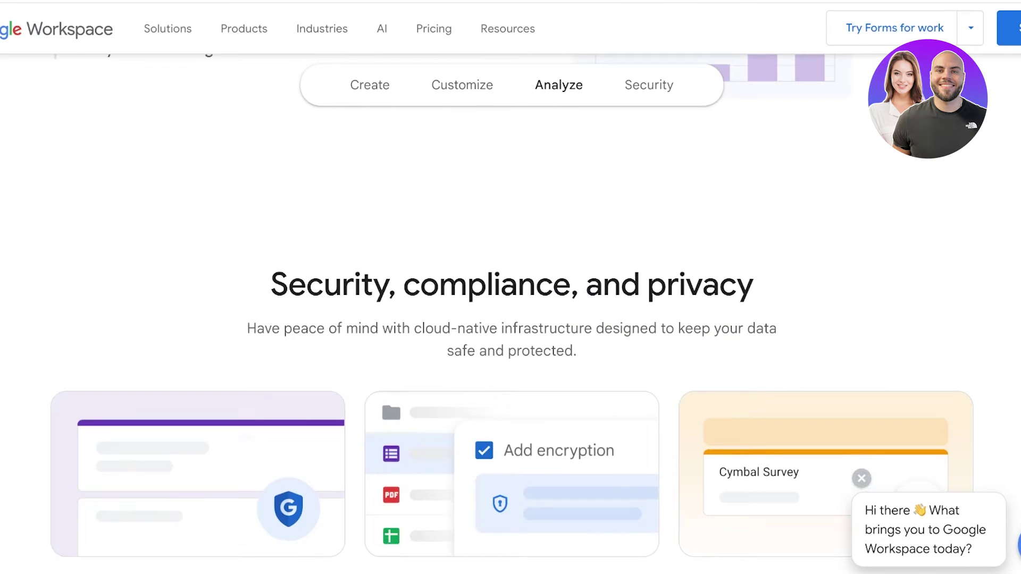
scroll(511, 288, down, 6)
scroll(510, 288, up, 20)
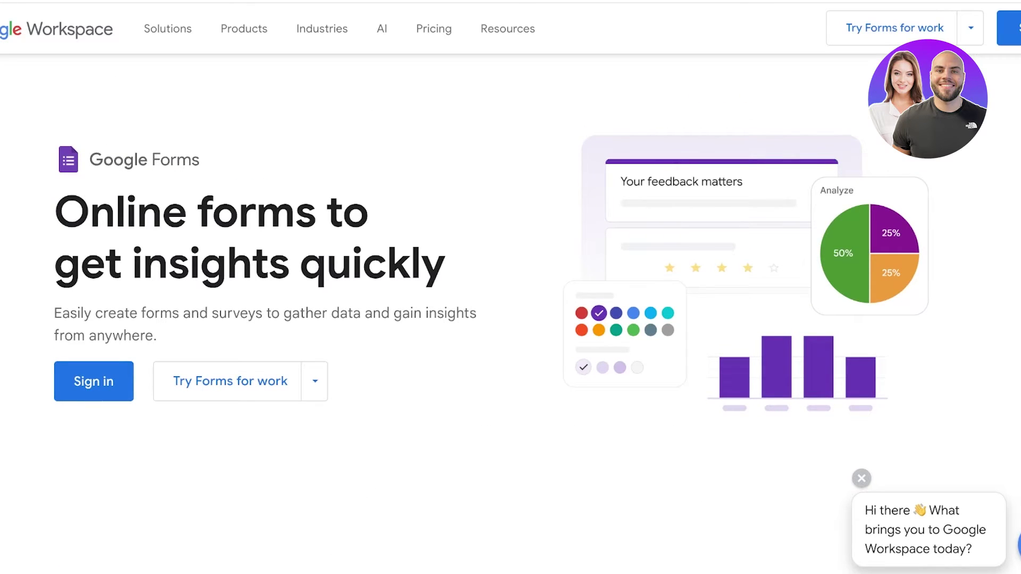
Go to google.com in a new tab and open Forms from the list of Google apps.
key(ctrl+t)
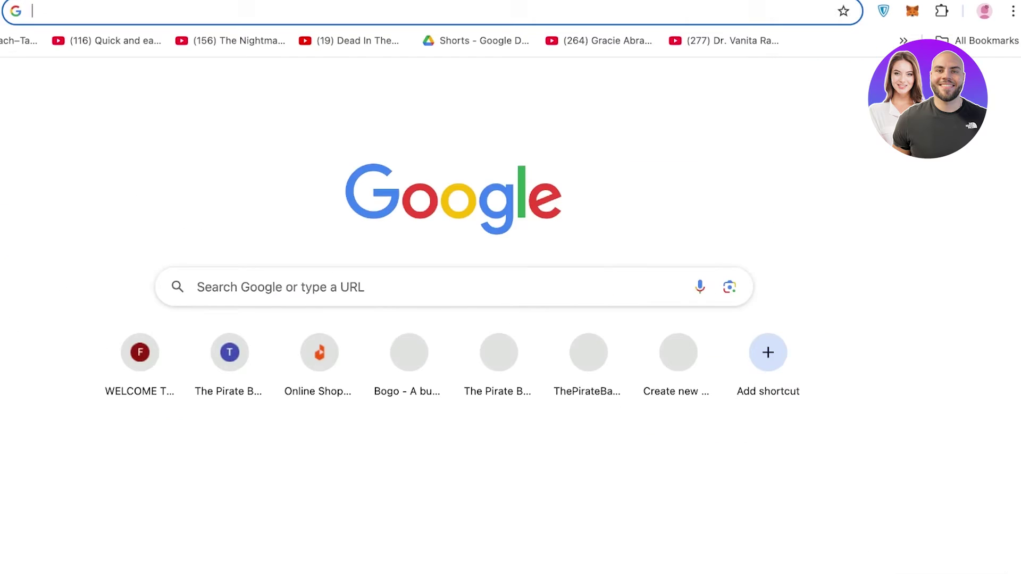
text(goo)
key(Return)
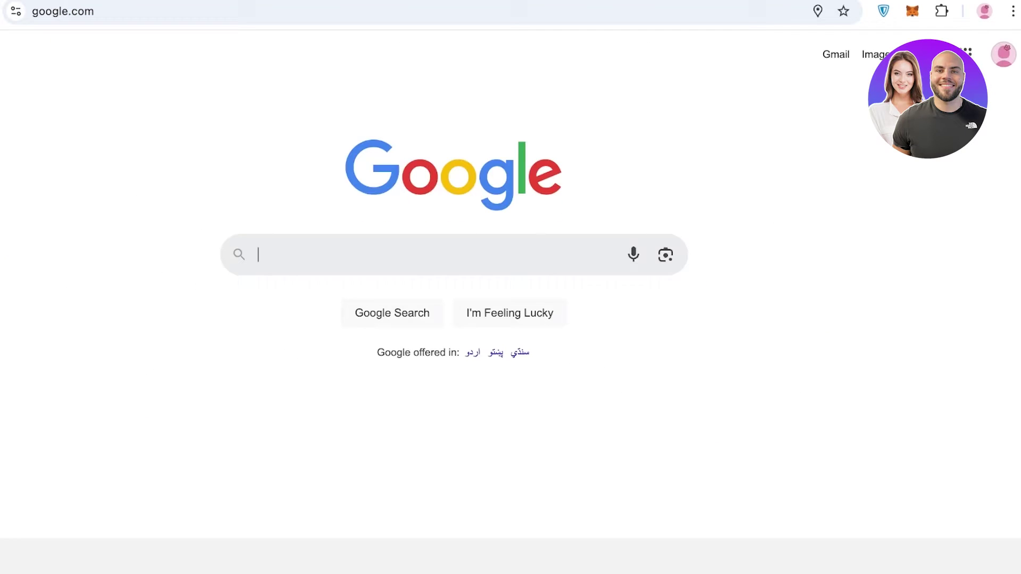
click(966, 53)
scroll(874, 250, down, 5)
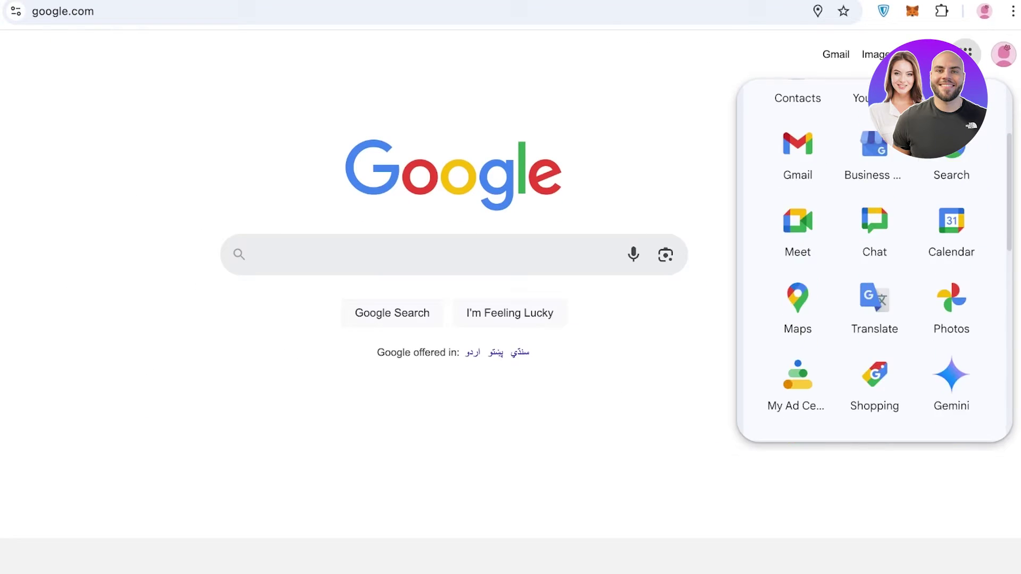
scroll(874, 250, down, 3)
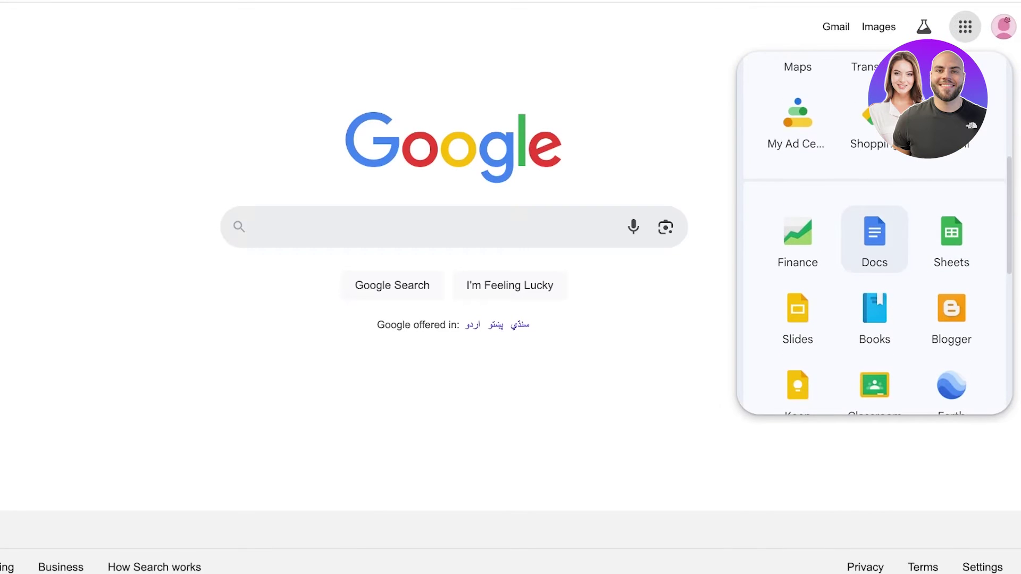
scroll(874, 250, down, 3)
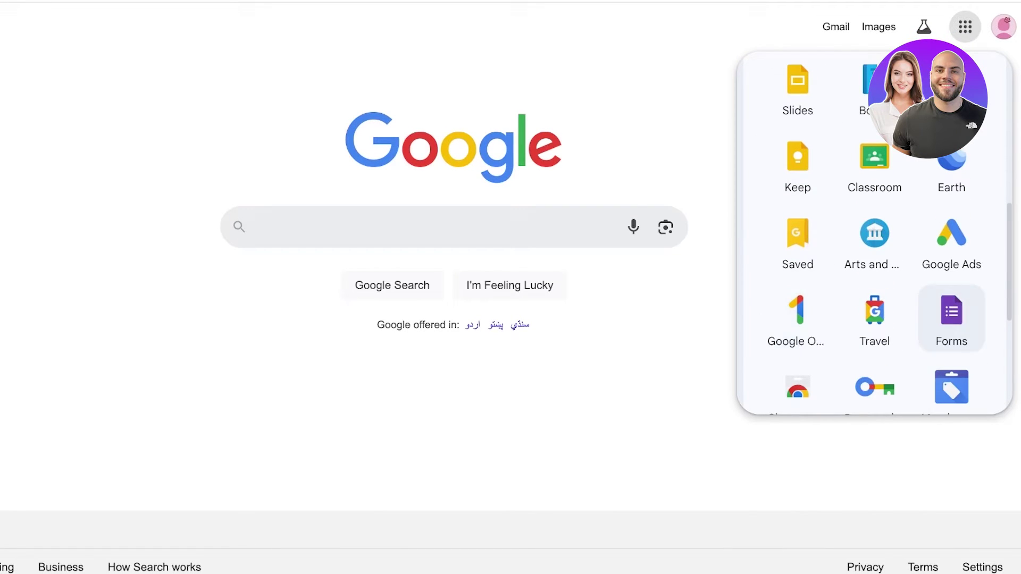
scroll(875, 250, up, 10)
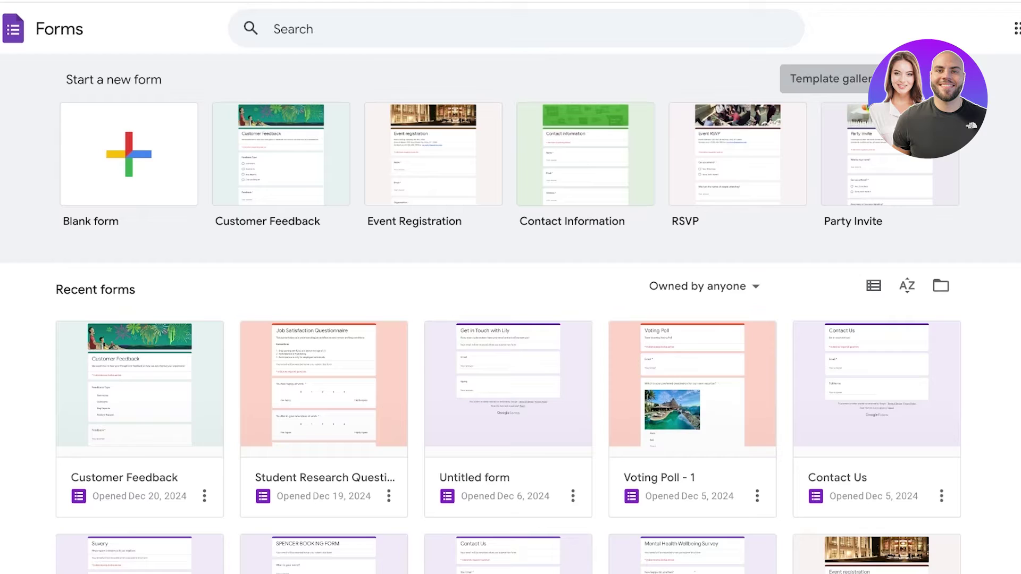
Create a blank form from the full template gallery.
click(829, 79)
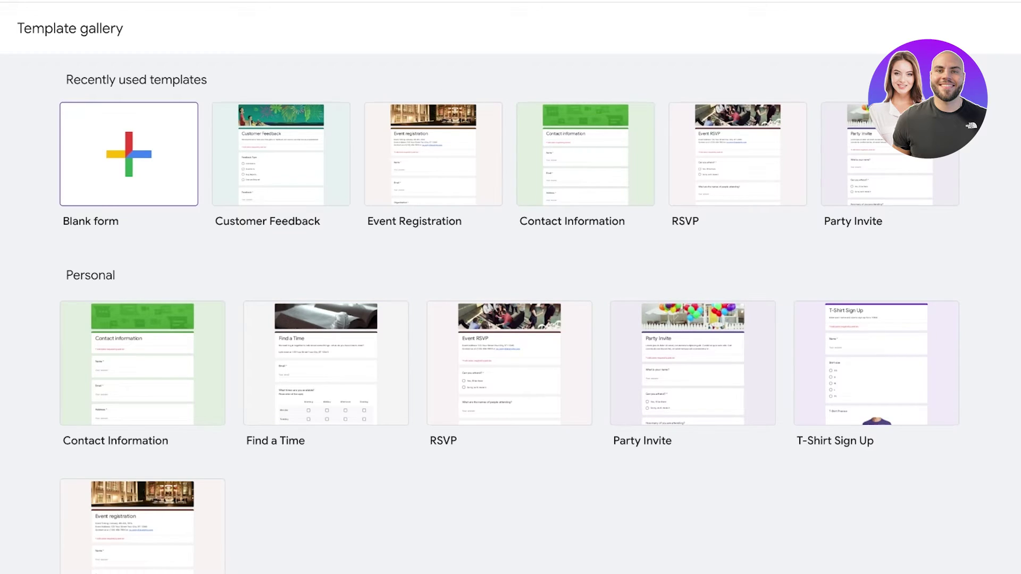
click(129, 154)
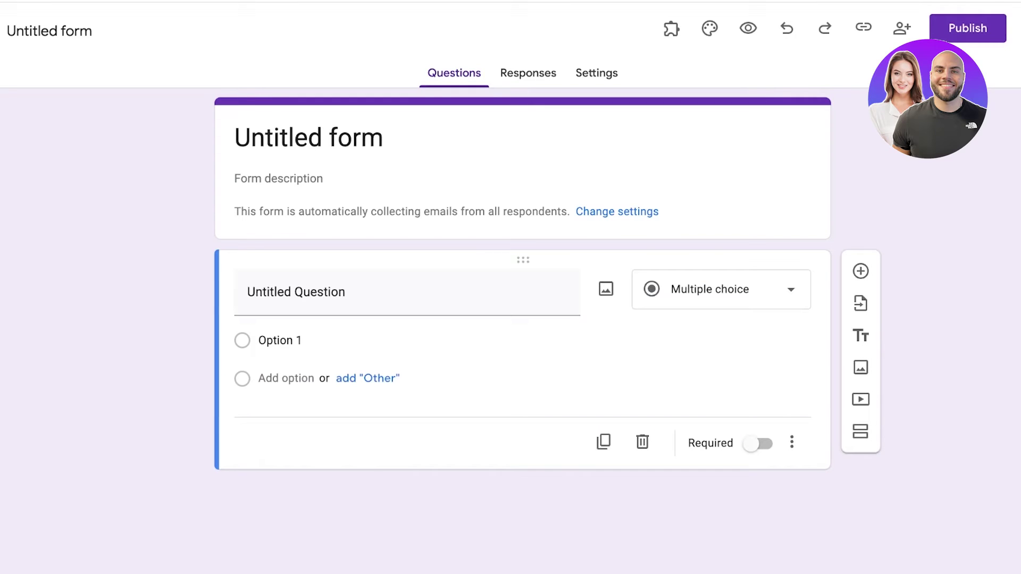
Name the form "Research - 1 Form", use the same title in its header, and open the description for editing.
click(80, 31)
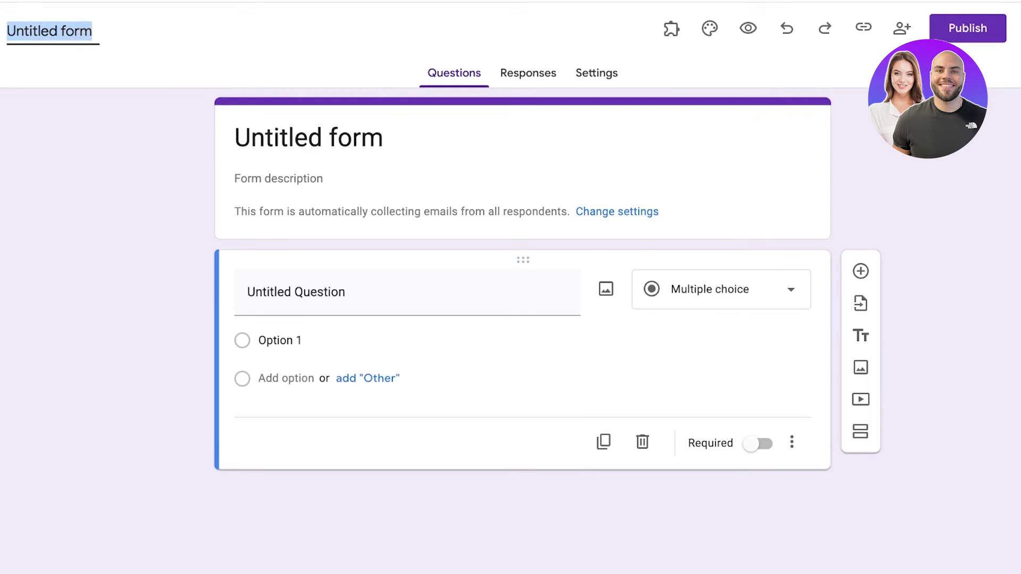
text(A)
key(BackSpace)
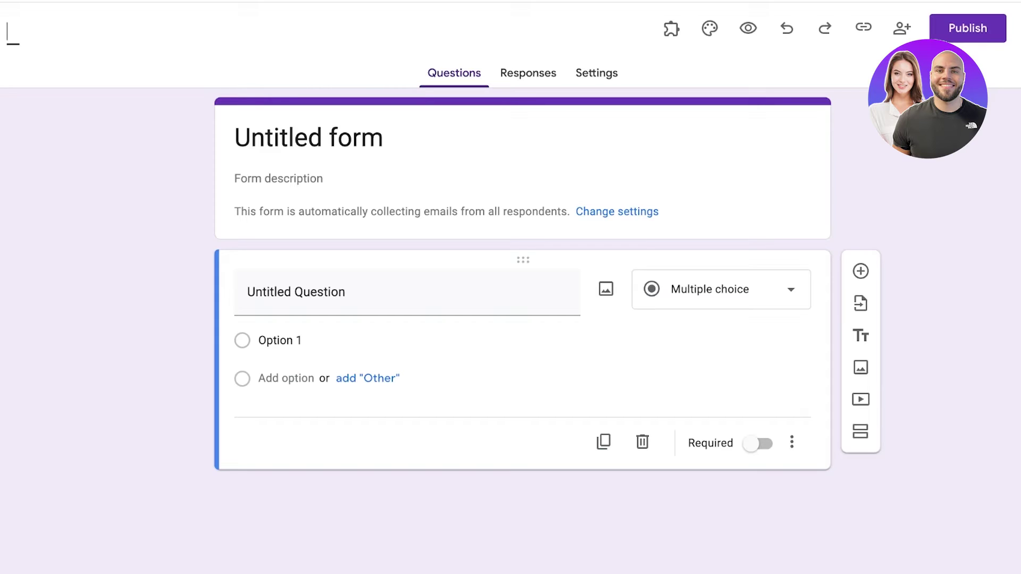
text(Research - 1 Form)
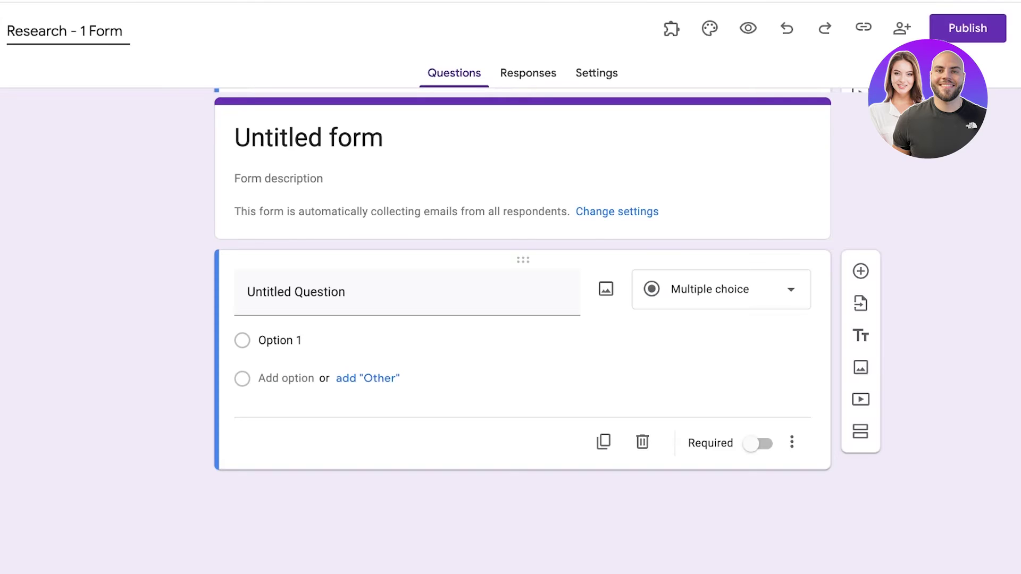
click(340, 139)
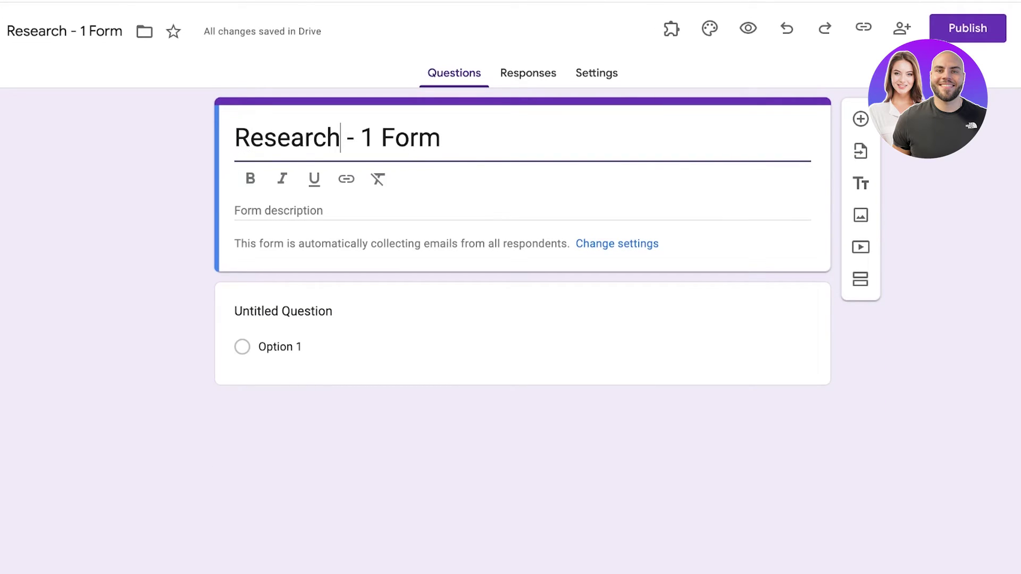
click(324, 211)
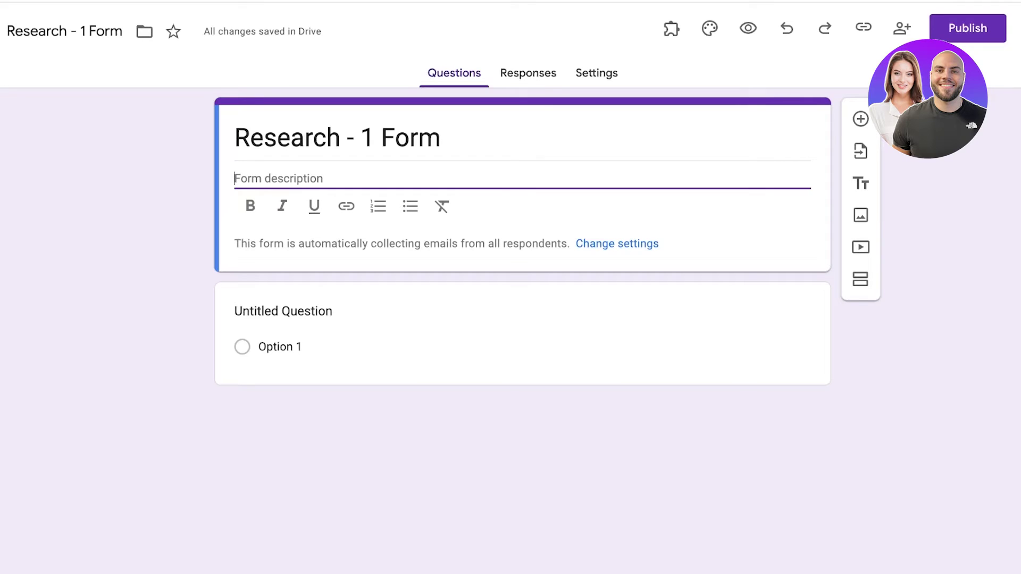
text(A)
key(BackSpace)
text(Ans)
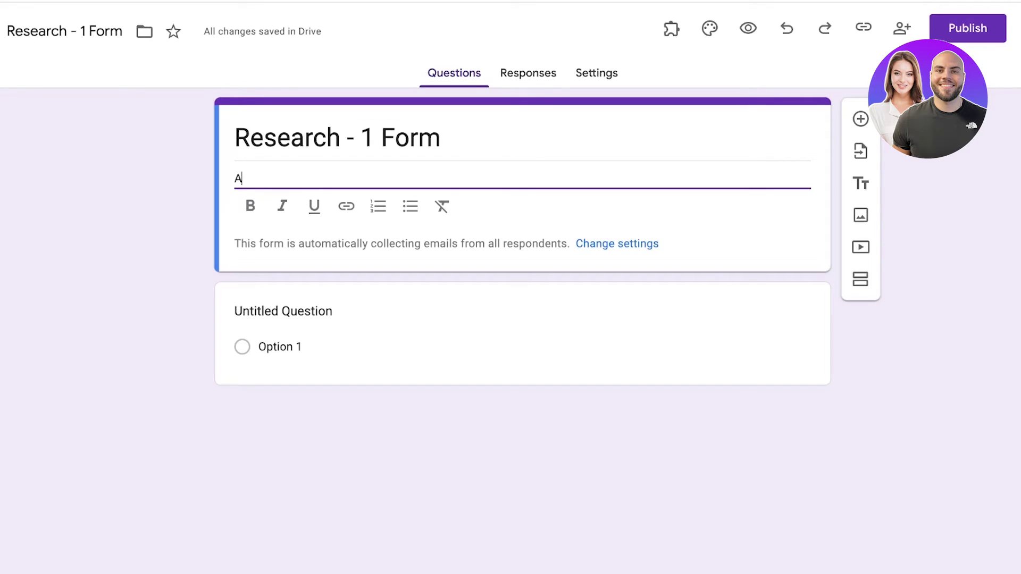
key(BackSpace)
key(BackSpace)
key(BackSpace)
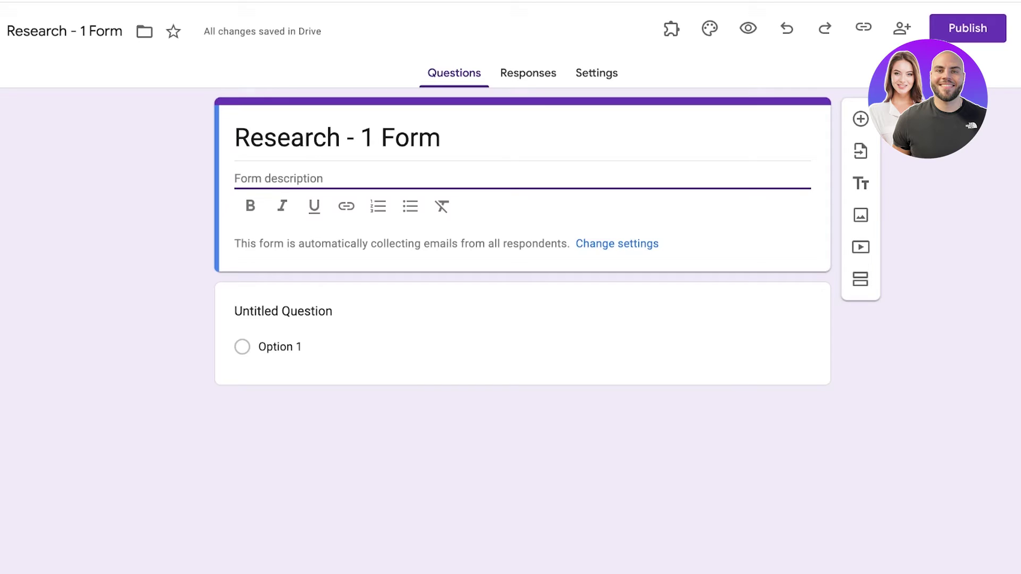
Write the form description "Help our research by providing your valuable and honest opinon".
text(Help our r)
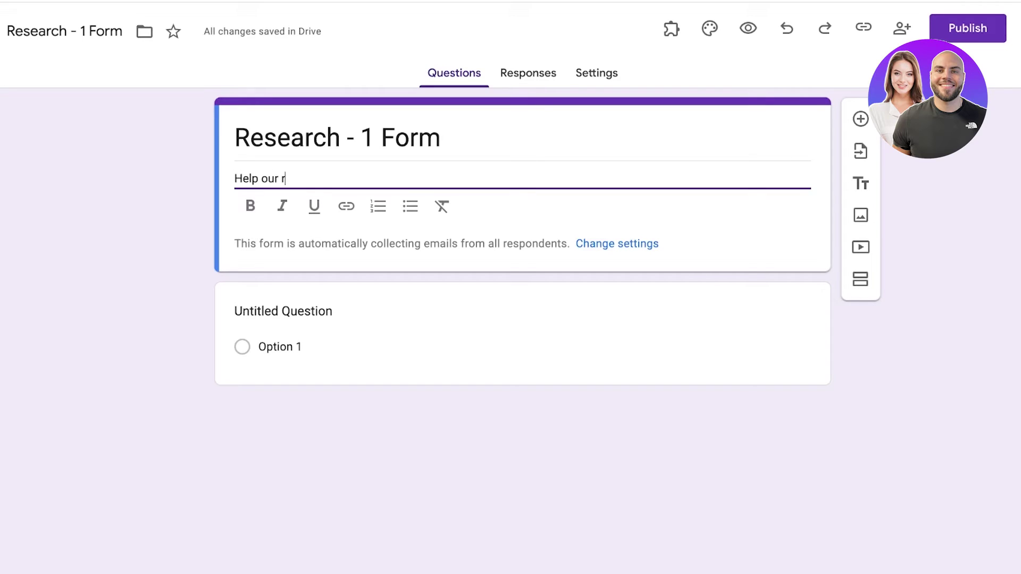
text(esearch by rp)
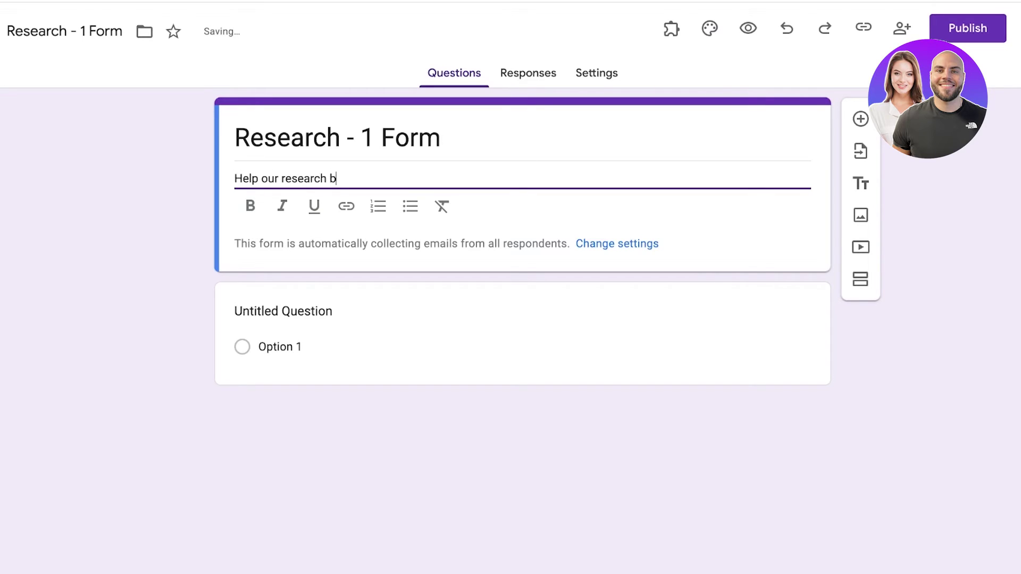
key(BackSpace)
key(BackSpace)
text(providing you)
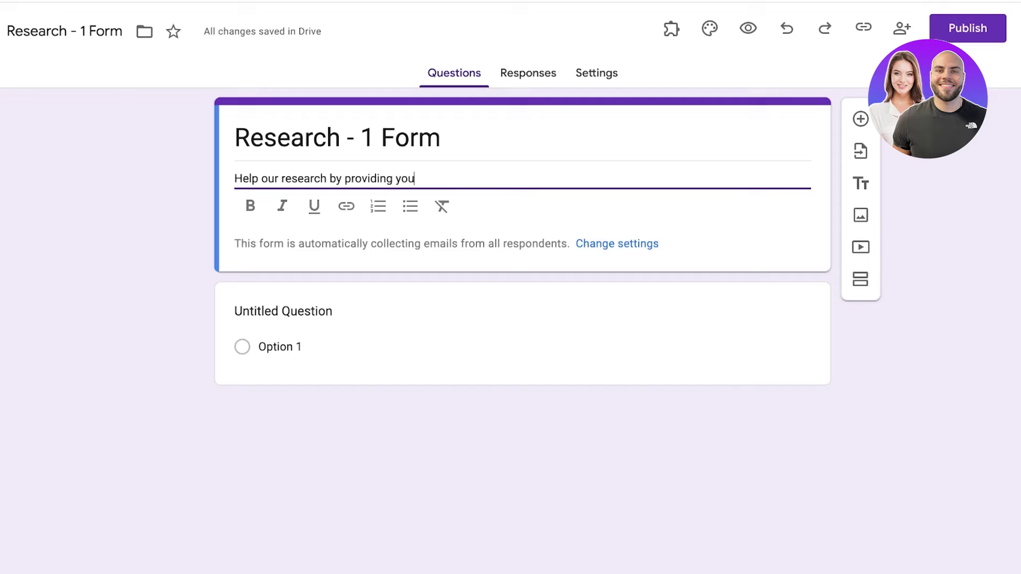
text(r valuable and honest opinon)
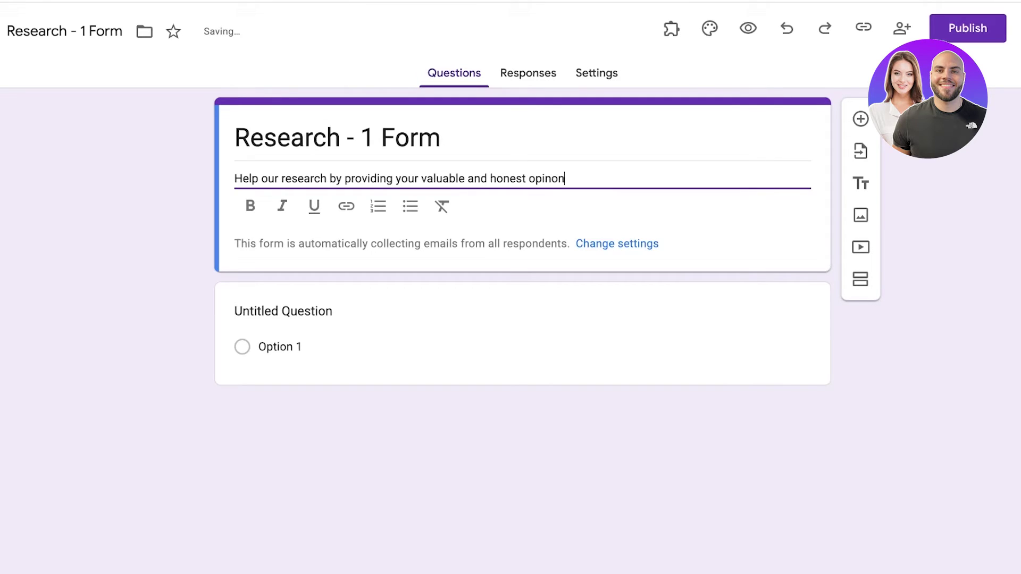
key(Tab)
key(shift+Tab)
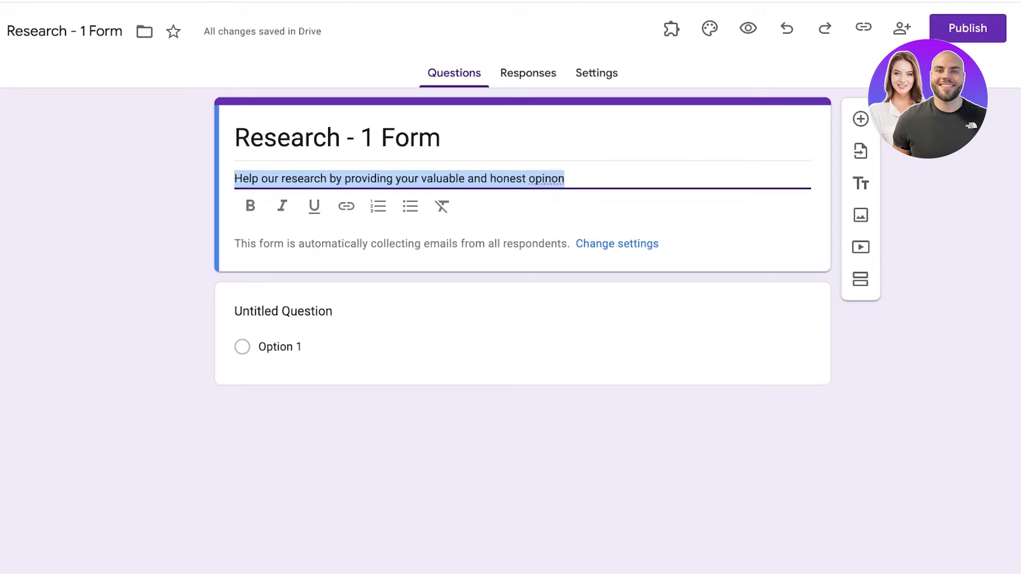
key(Tab)
key(shift+Tab)
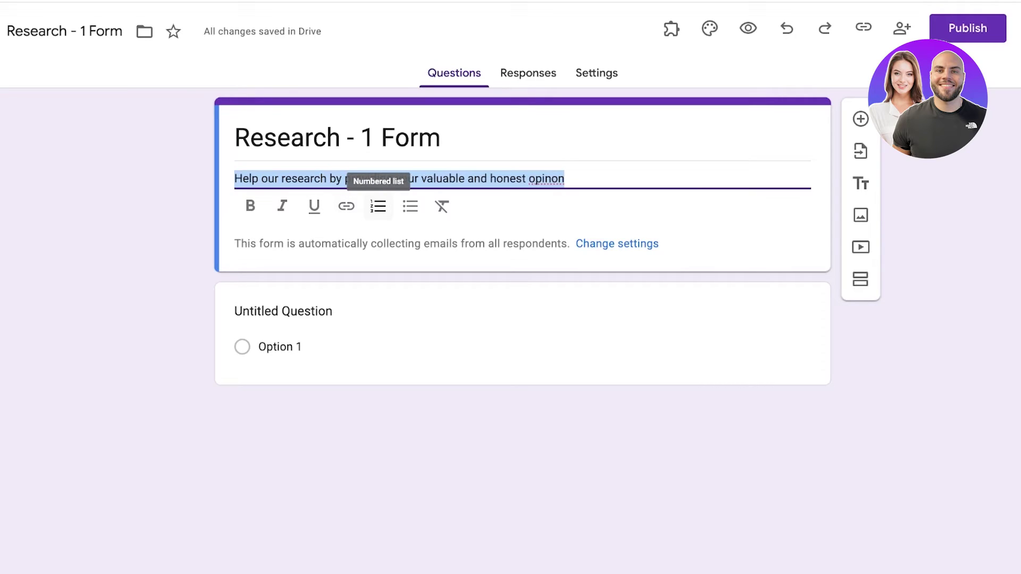
Correct the misspelled last word of the form description to "opinion" and end the sentence with a period.
click(565, 180)
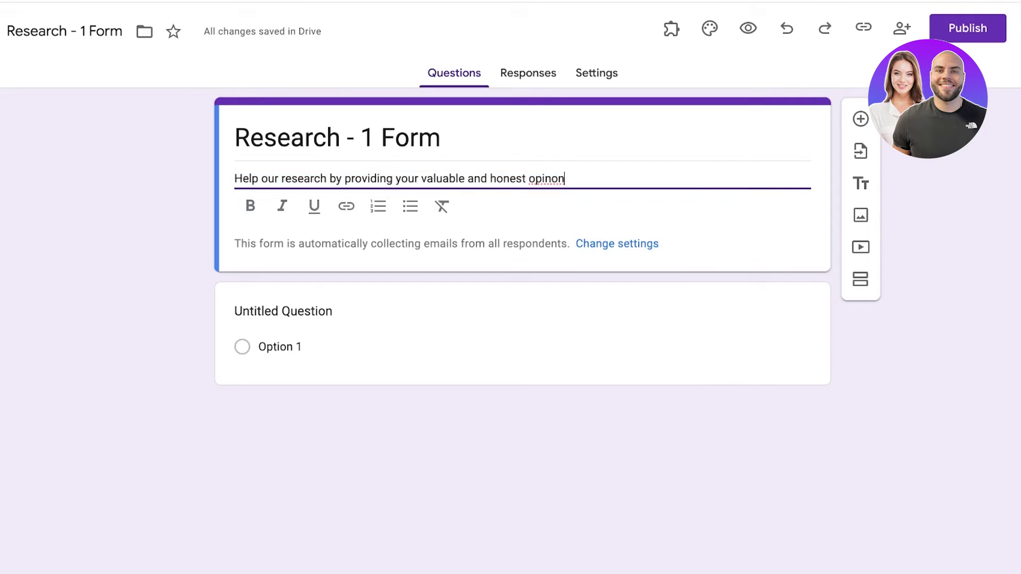
double_click(537, 180)
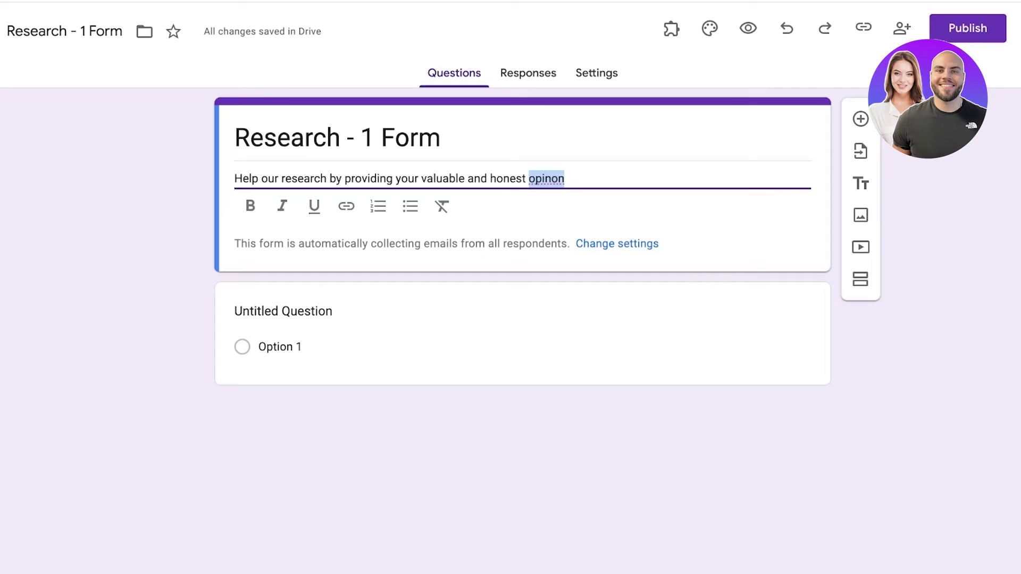
key(Right)
key(BackSpace)
key(BackSpace)
key(BackSpace)
key(BackSpace)
text(i)
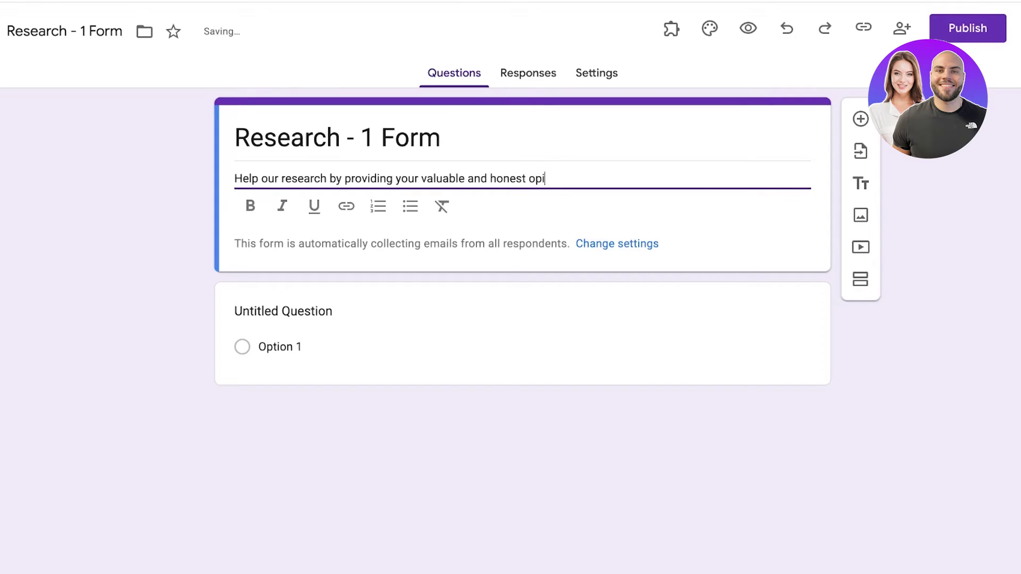
text(nion.)
Add the line "Guidelines :" below the form description and format it in bold italics.
key(Return)
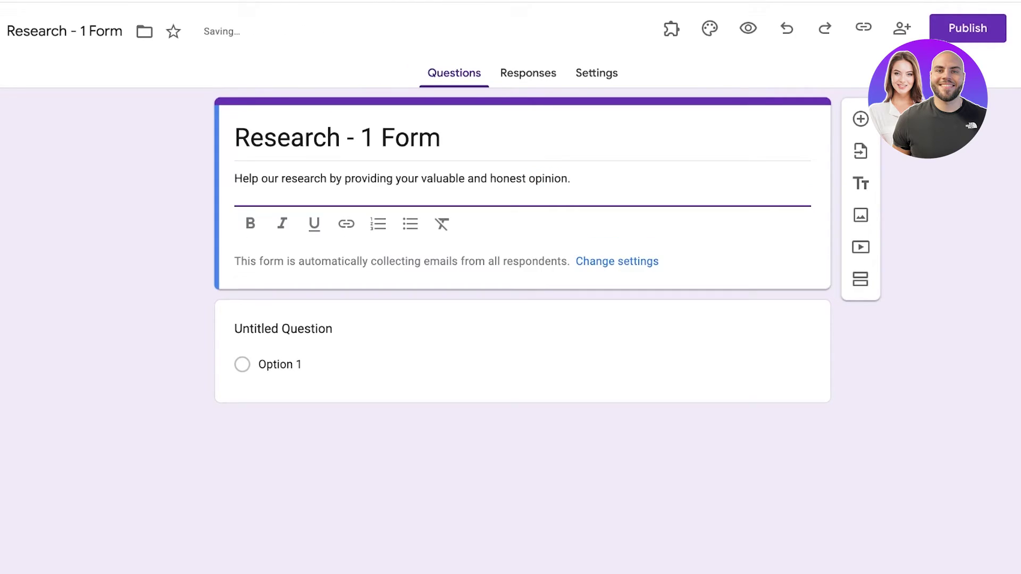
key(BackSpace)
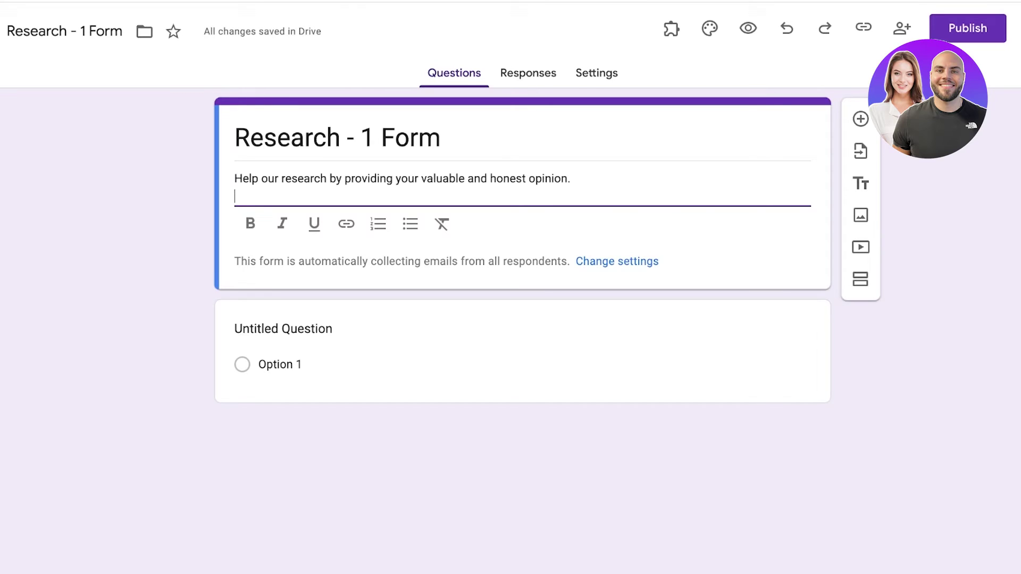
text(Guilines)
drag(299, 197, 234, 196)
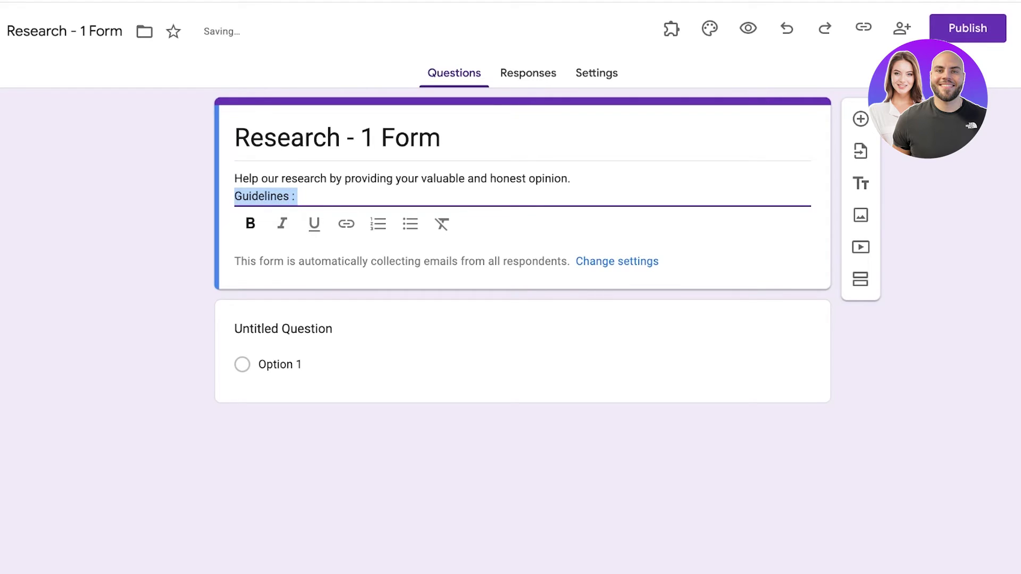
click(250, 224)
click(283, 224)
click(320, 198)
Start a numbered list under the guidelines heading with "Answer Honestly" as the first item, in italics without bold.
key(Return)
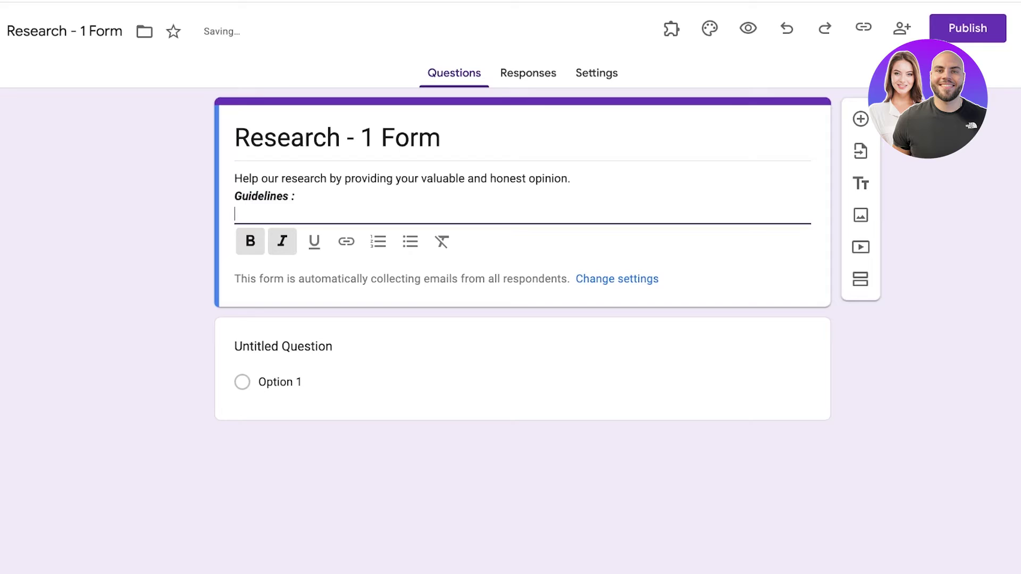
click(378, 242)
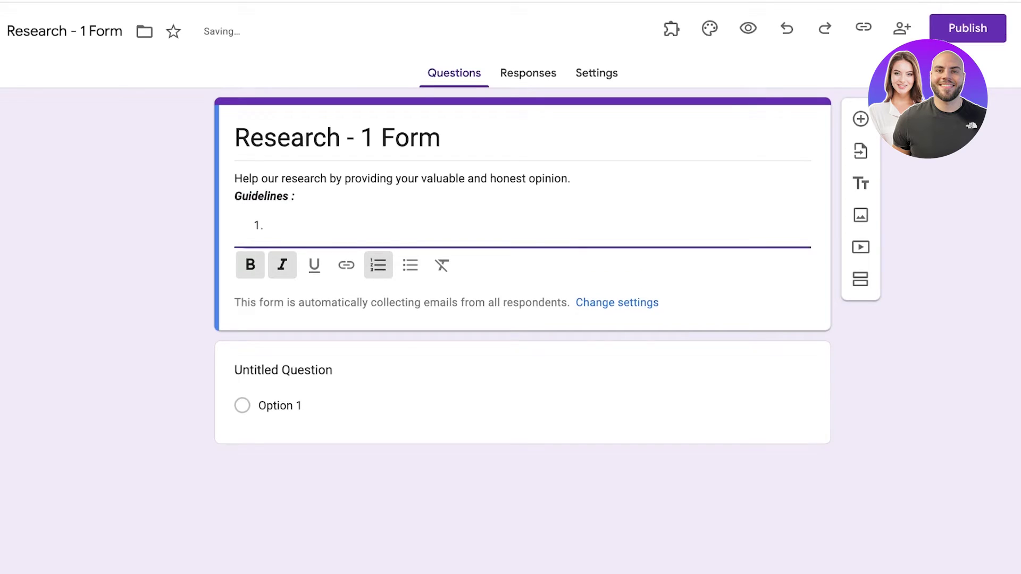
text(A)
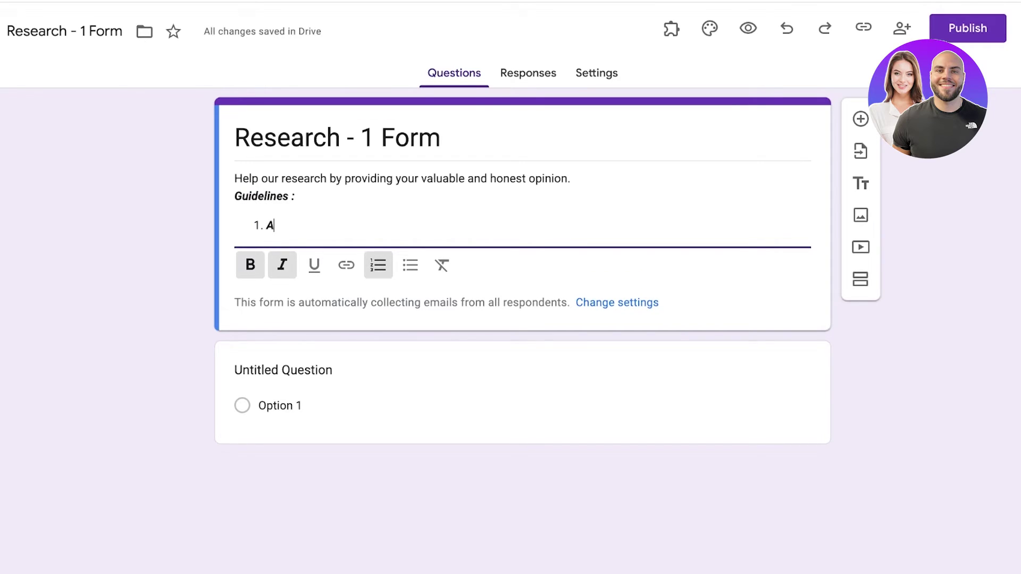
key(BackSpace)
click(249, 265)
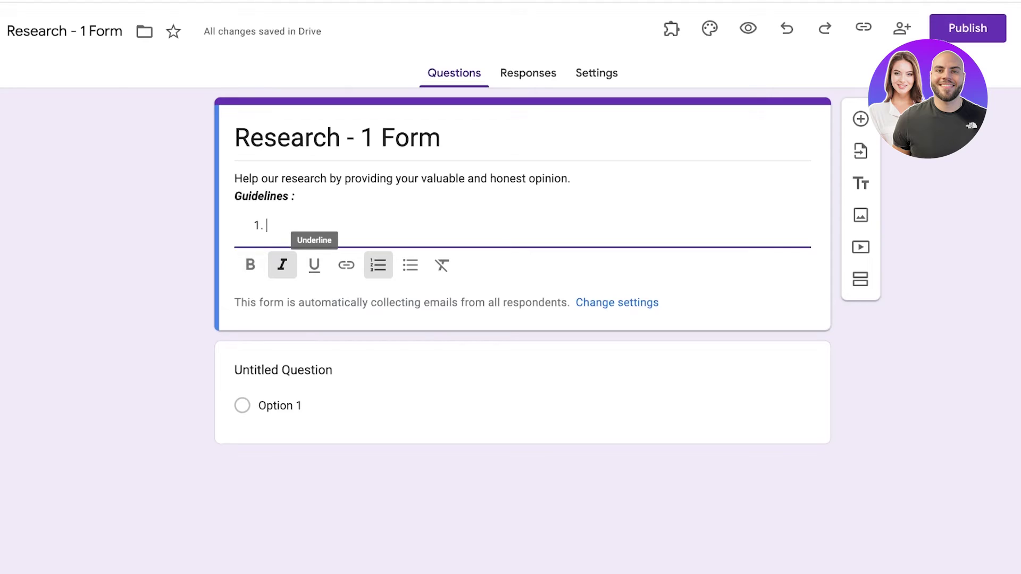
text(A)
key(BackSpace)
text(Answer H)
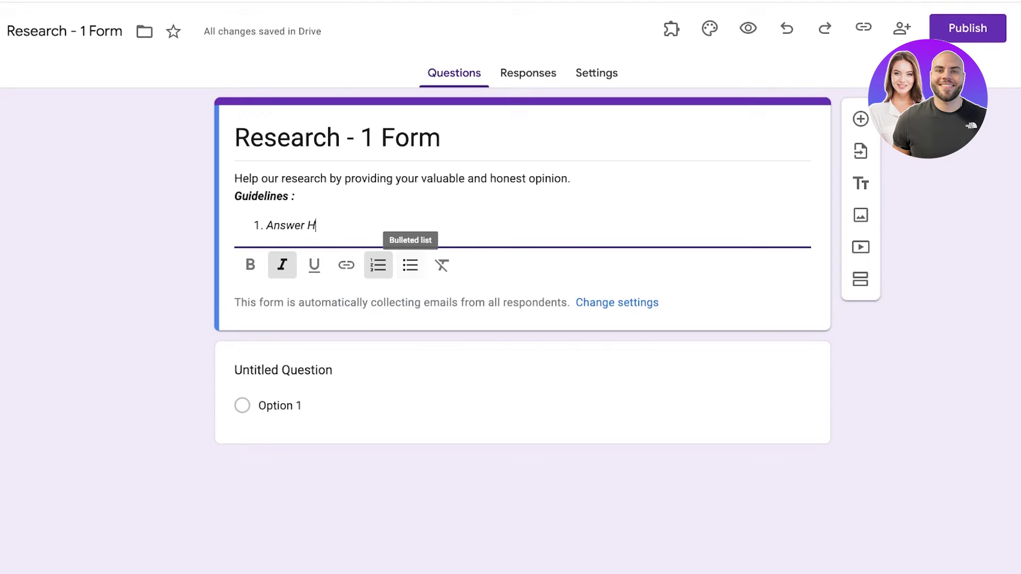
text(onestly)
Add "Your responses will remain anons." as the second guideline in the numbered list.
key(Return)
text(Your an)
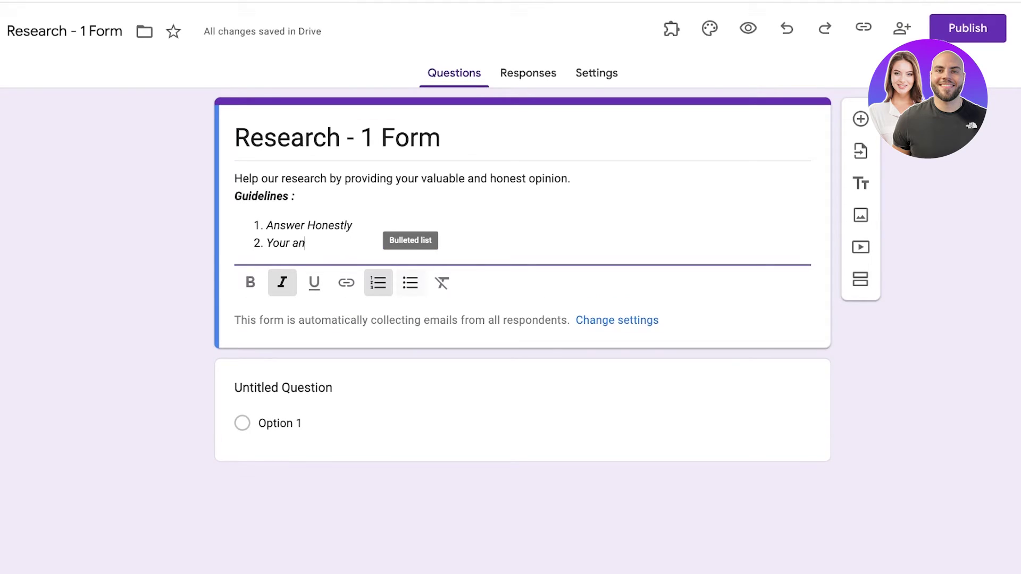
text(swer)
key(BackSpace)
key(BackSpace)
key(BackSpace)
key(BackSpace)
key(BackSpace)
key(BackSpace)
text(responses will re)
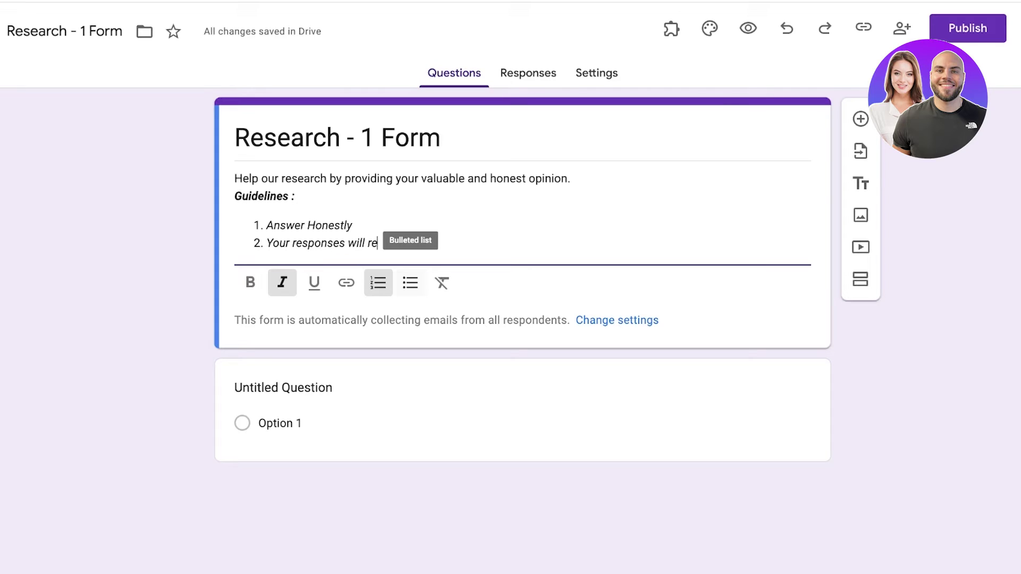
text(main anon.)
key(Return)
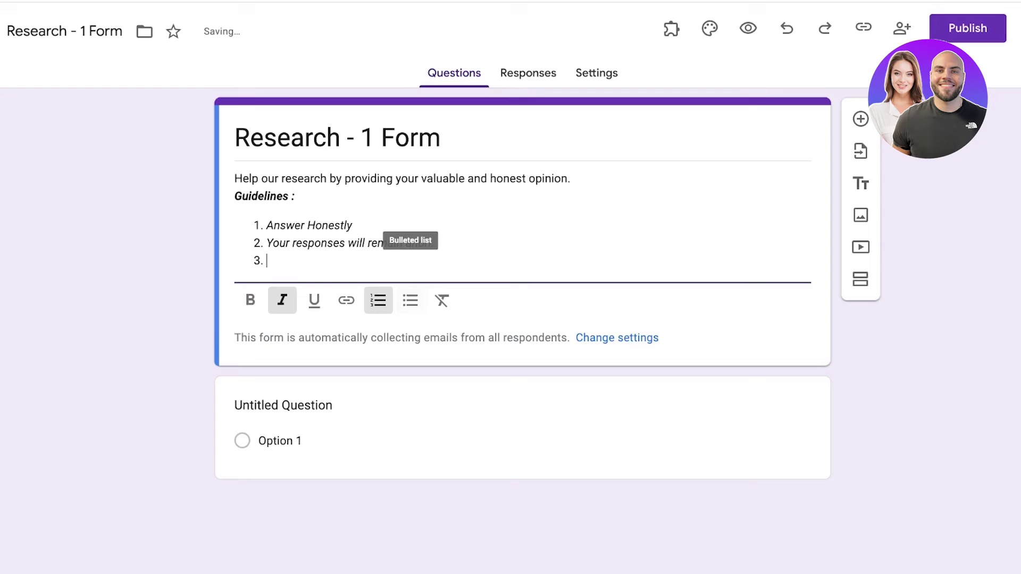
key(BackSpace)
key(BackSpace)
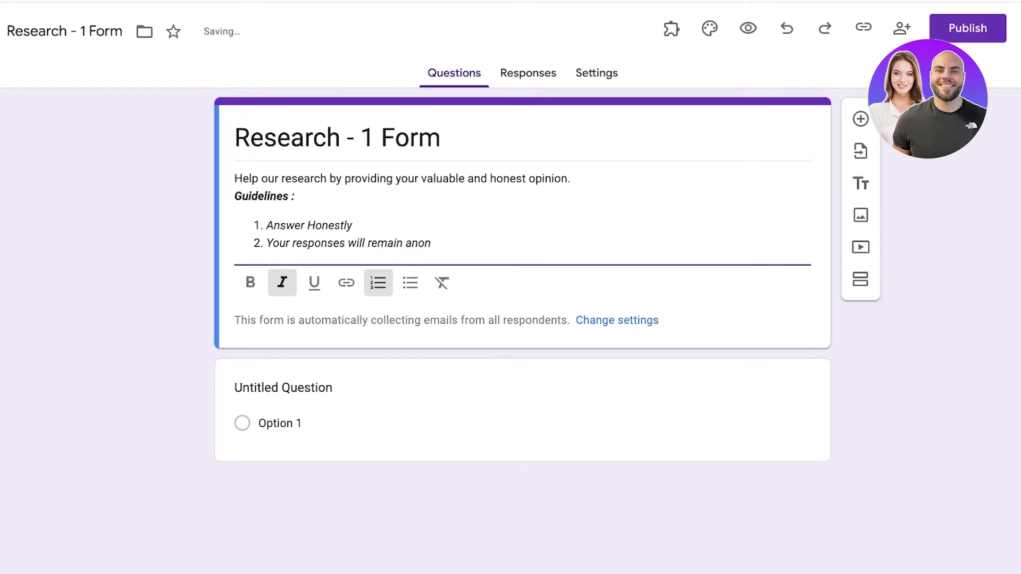
text(s.)
Clear the placeholder title of the untitled question and set its type to Short answer.
click(280, 423)
click(290, 347)
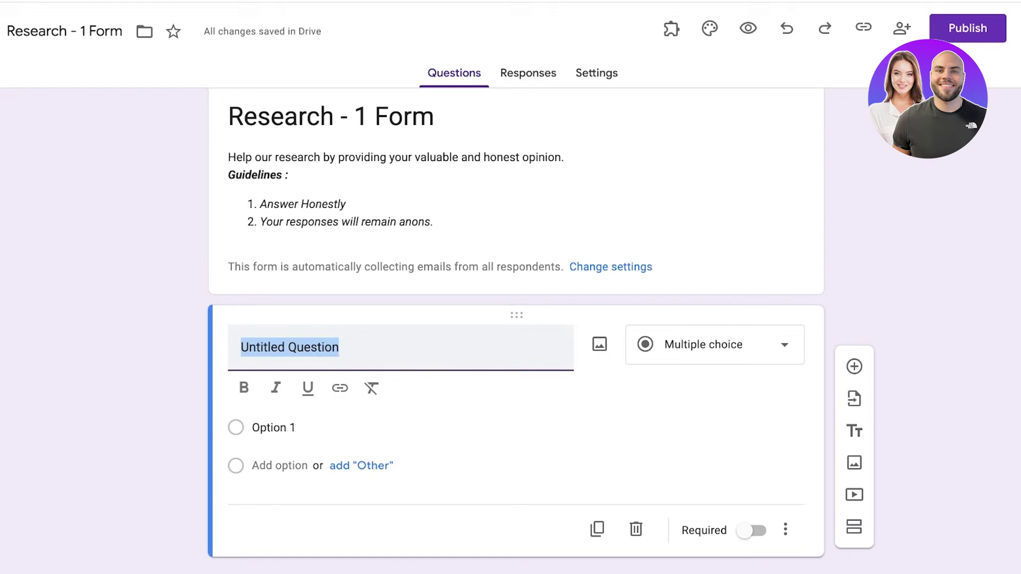
click(715, 344)
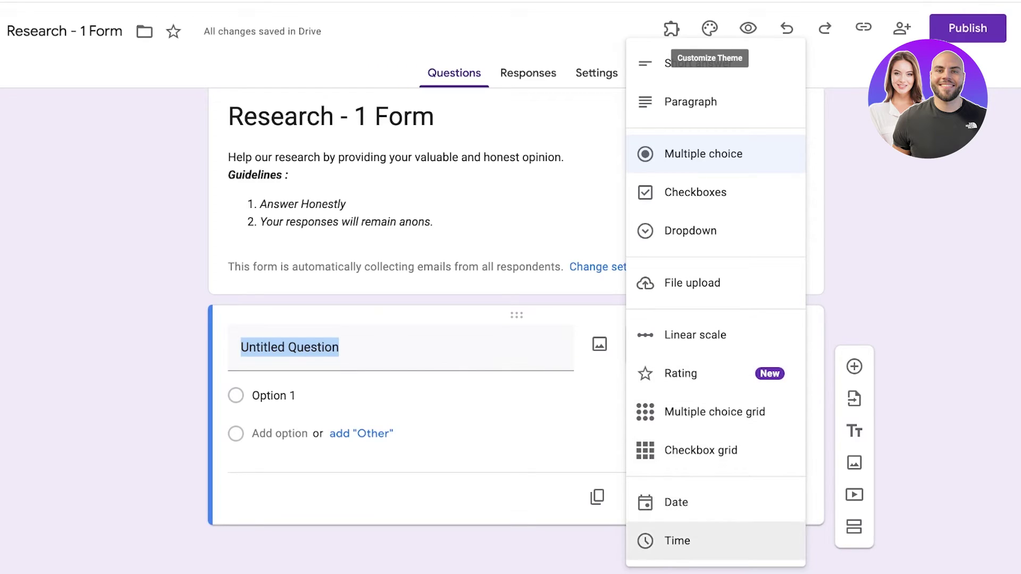
click(425, 348)
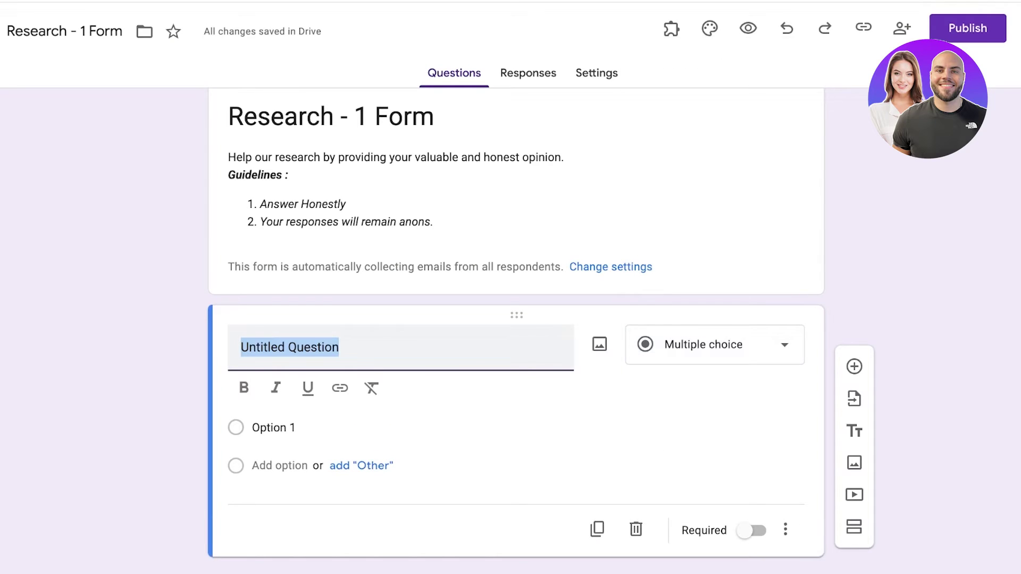
key(BackSpace)
scroll(638, 340, down, 1)
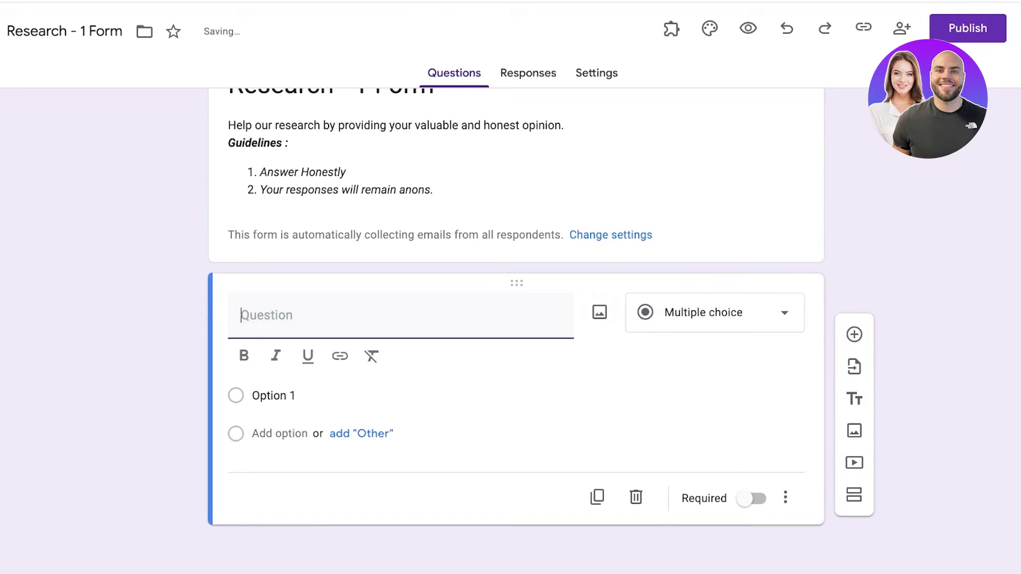
click(715, 313)
key(Up)
key(Up)
key(Return)
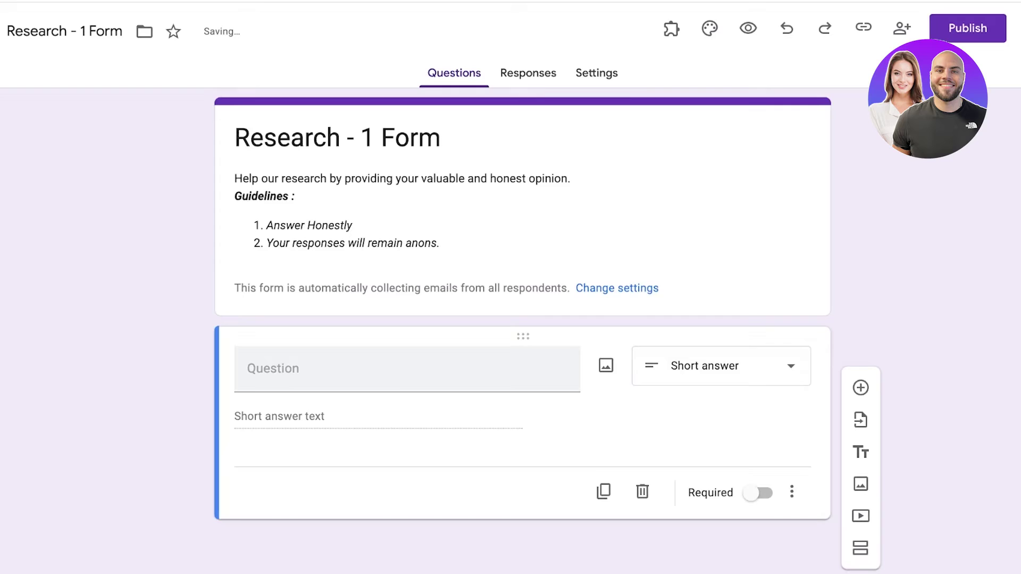
Title the short answer question "What is your favourite animal and why?".
text(W)
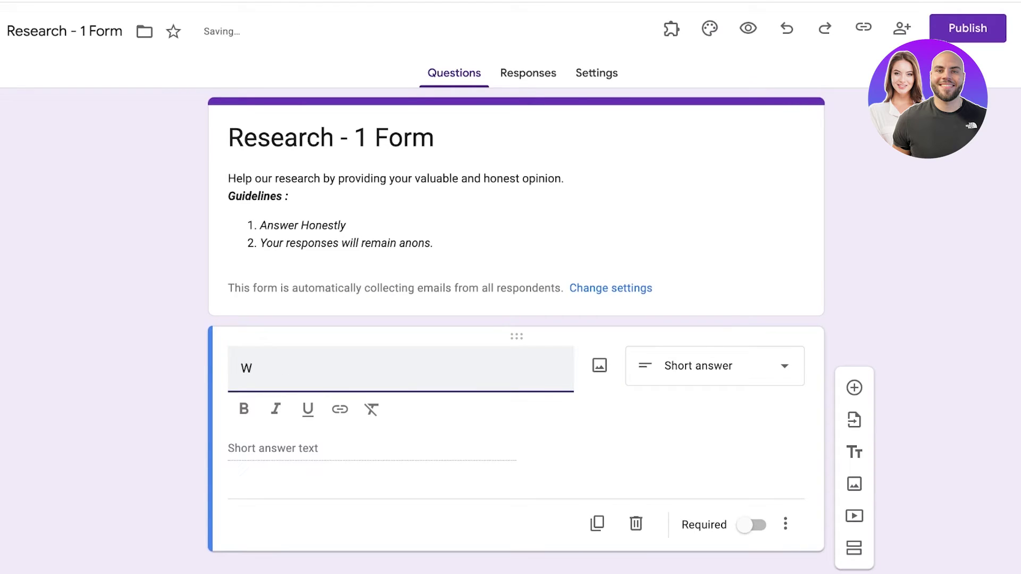
text(hat is your favourite )
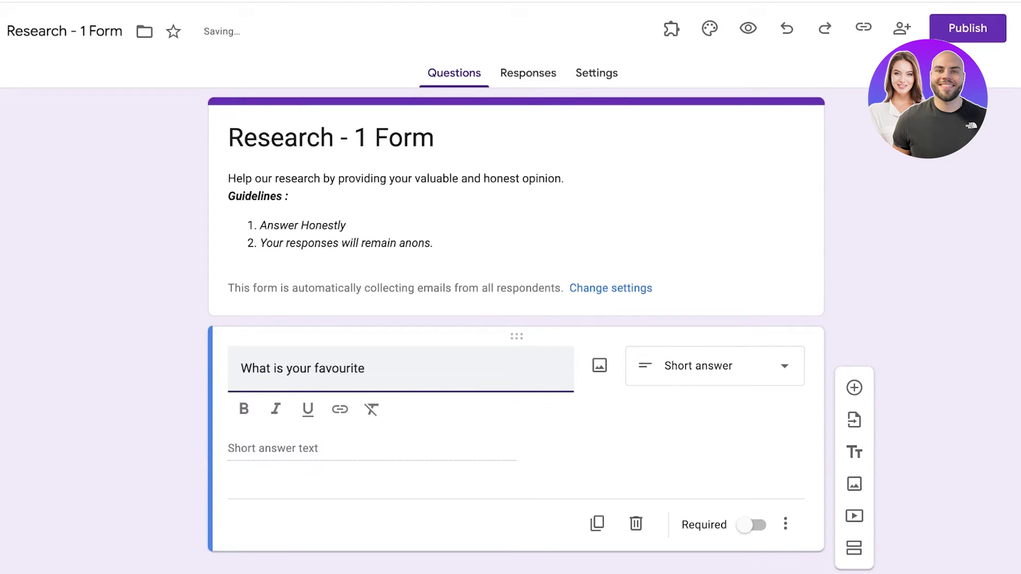
text(animal and)
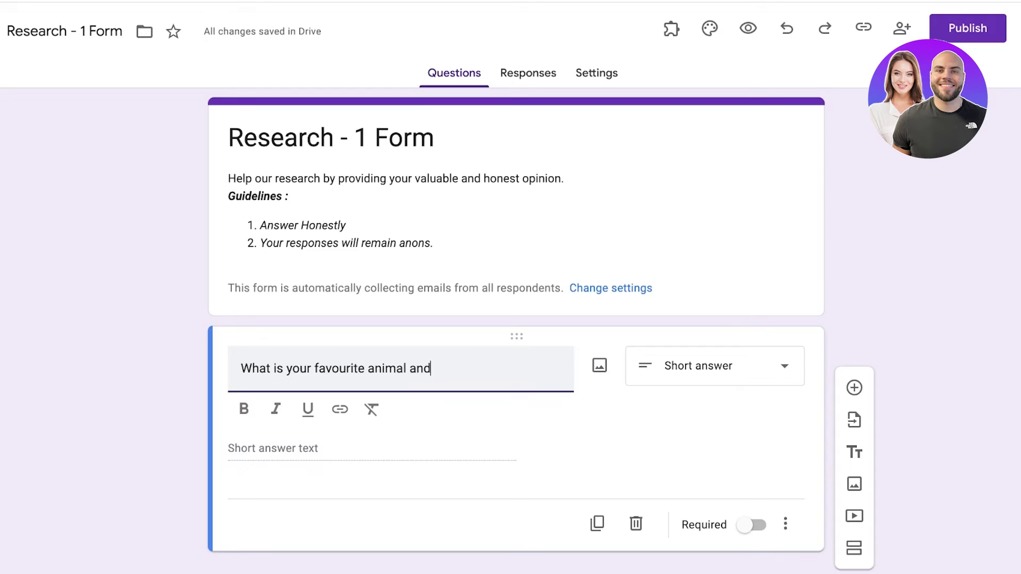
text( why?)
Add a Paragraph question with the title "Describe your most adventurous day.".
scroll(541, 330, down, 1)
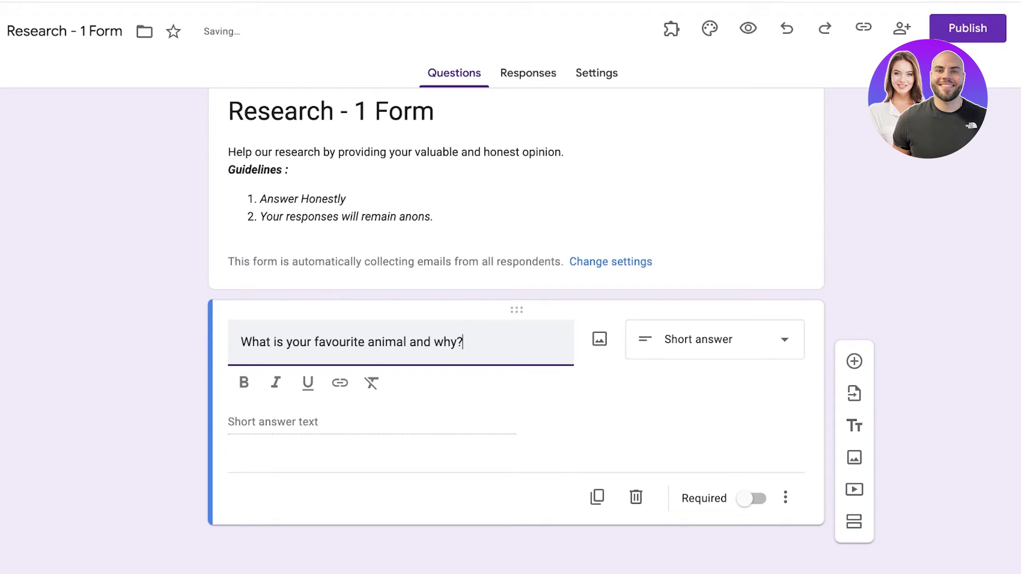
click(854, 361)
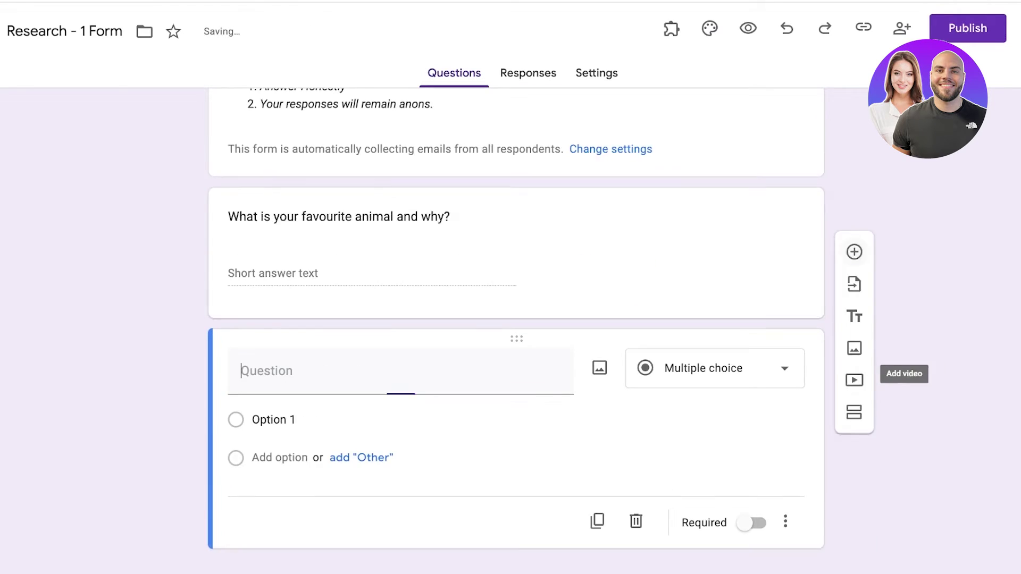
click(715, 368)
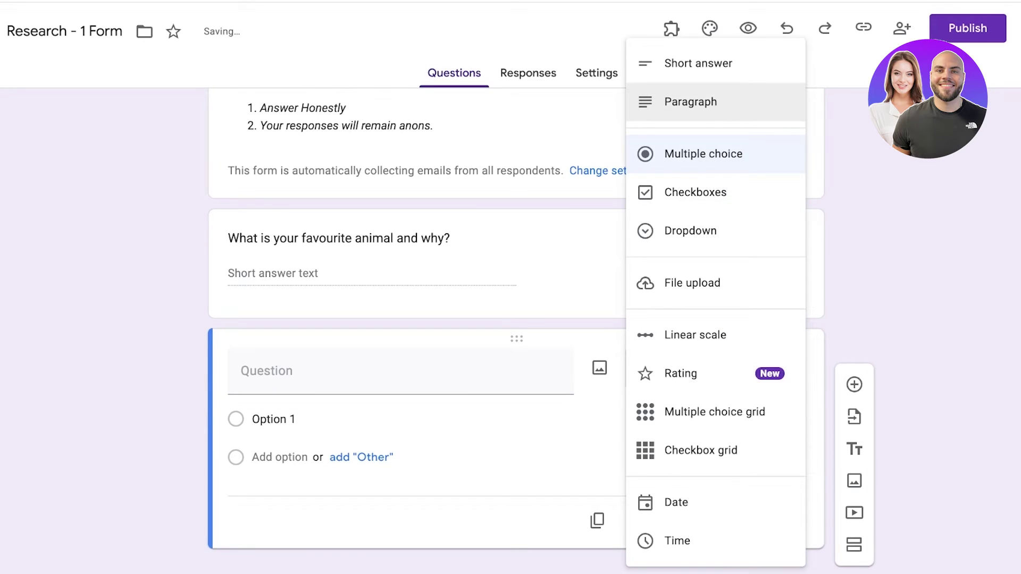
click(686, 103)
click(267, 374)
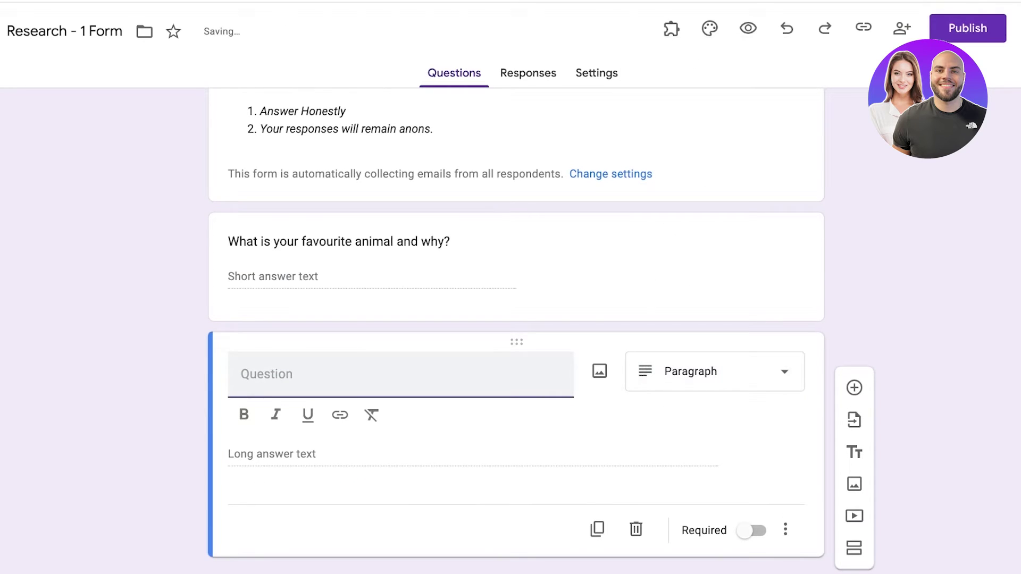
text(A)
key(BackSpace)
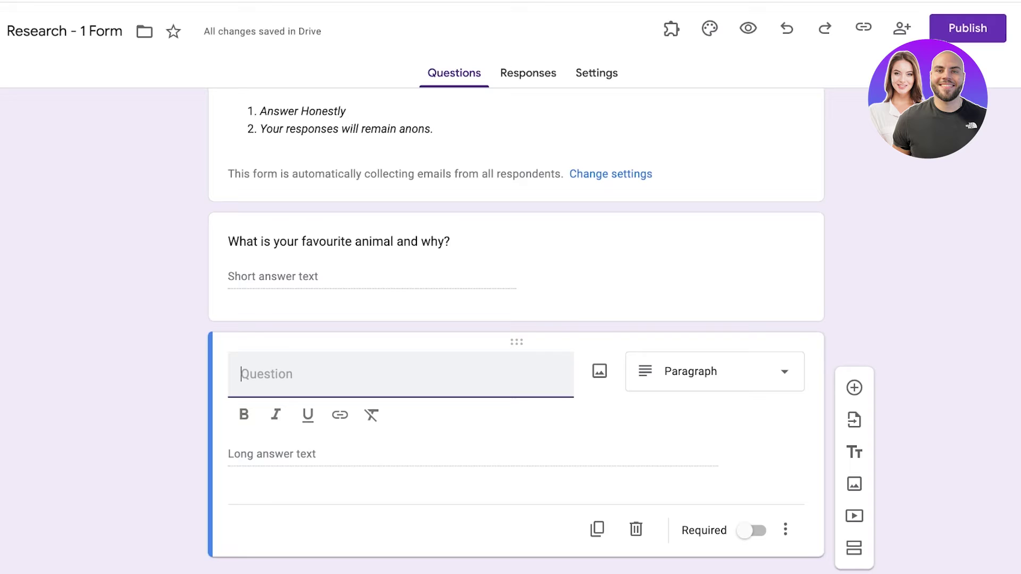
text(Describe your mo)
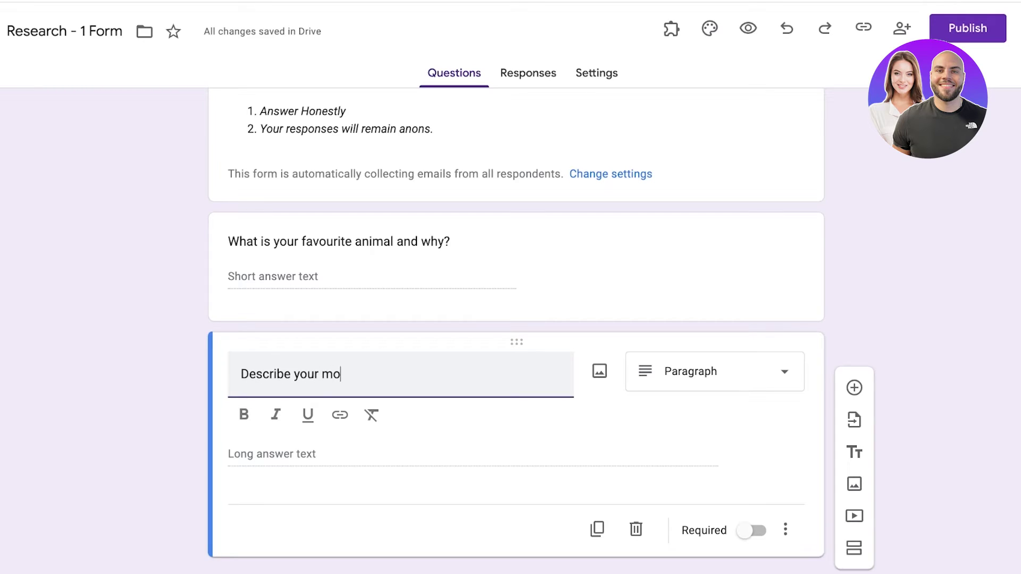
text(st adventurous)
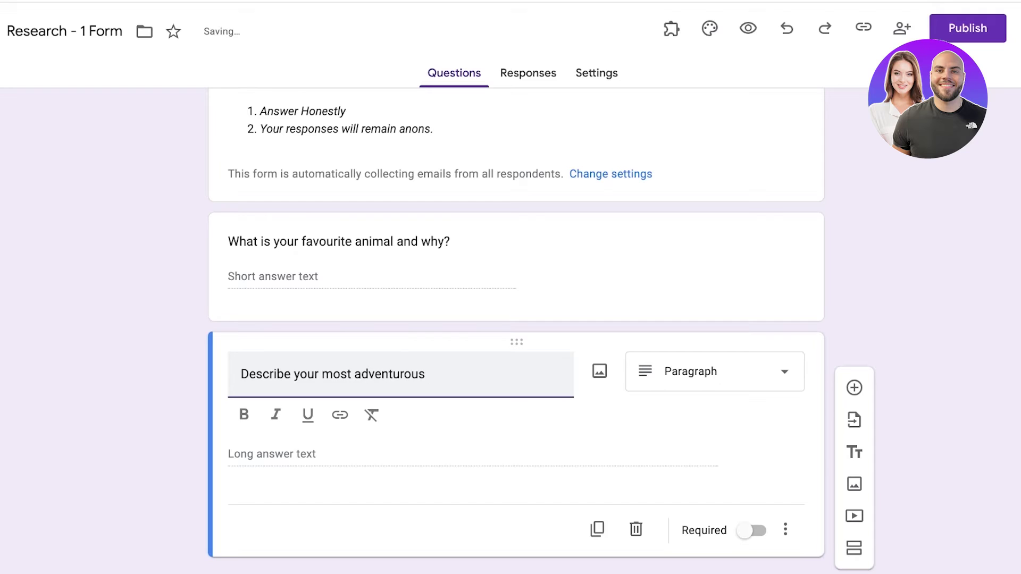
text( day.)
Add a third question with Multiple choice as its type.
click(854, 355)
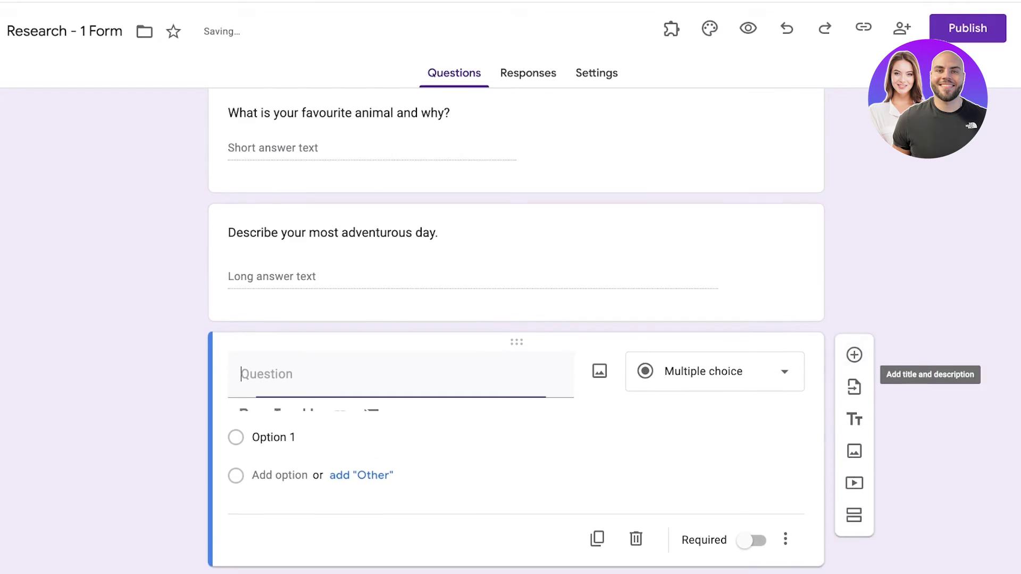
click(715, 371)
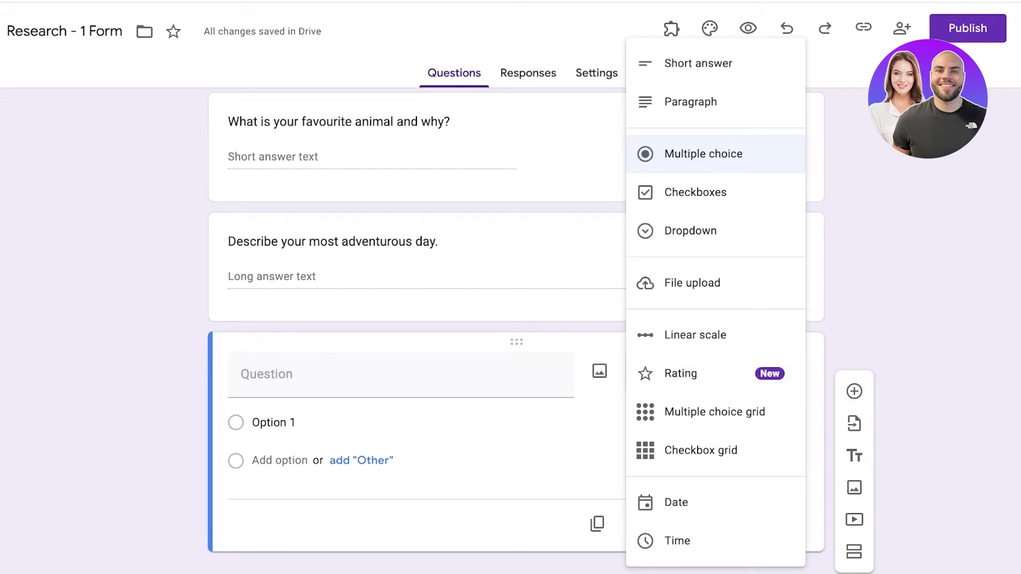
click(703, 154)
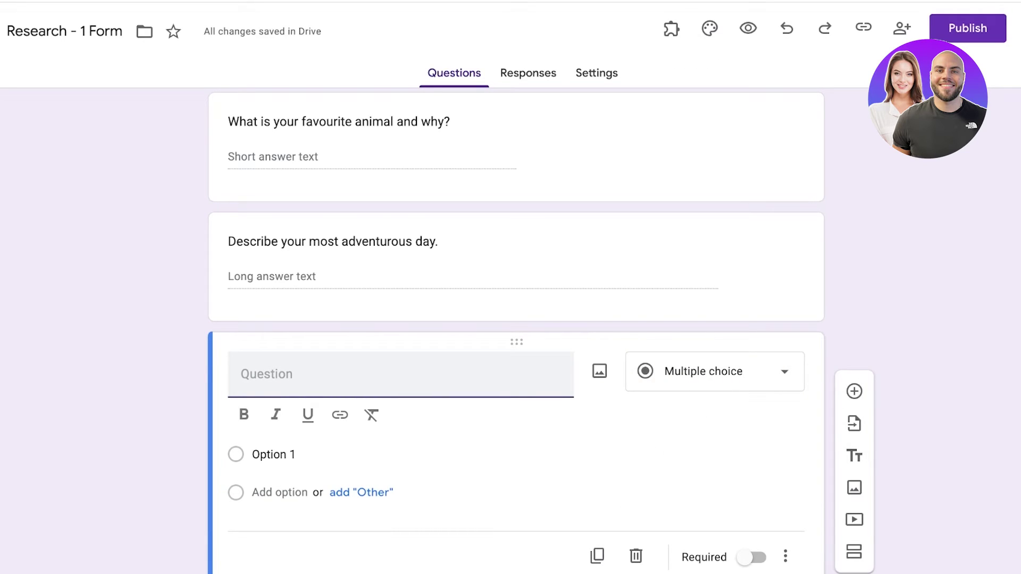
Title the multiple choice question "Which animal do you dislike the most?".
text(W)
key(BackSpace)
text(How =)
key(BackSpace)
key(BackSpace)
key(BackSpace)
text(Which animal,)
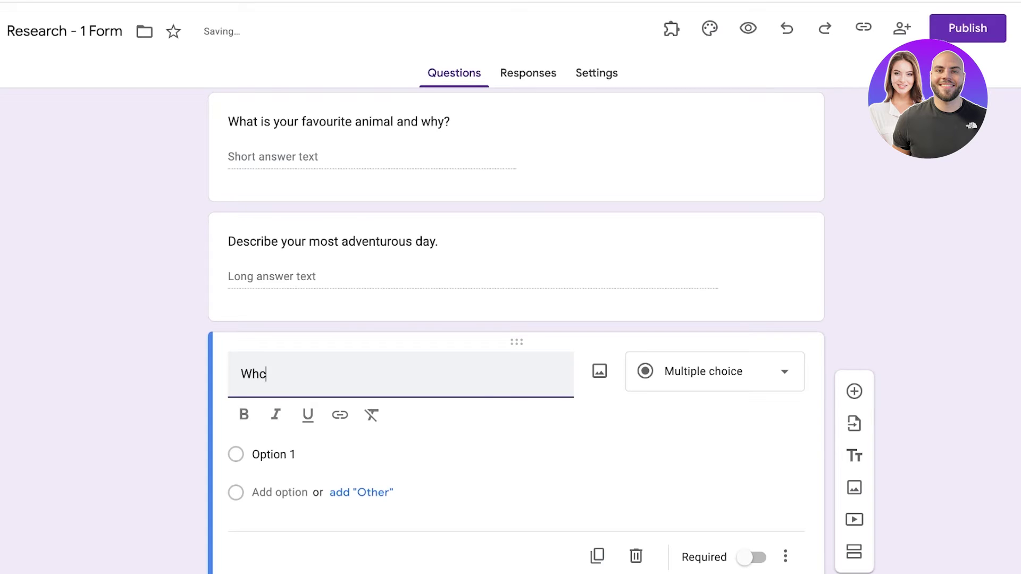
key(BackSpace)
text(do you dsi)
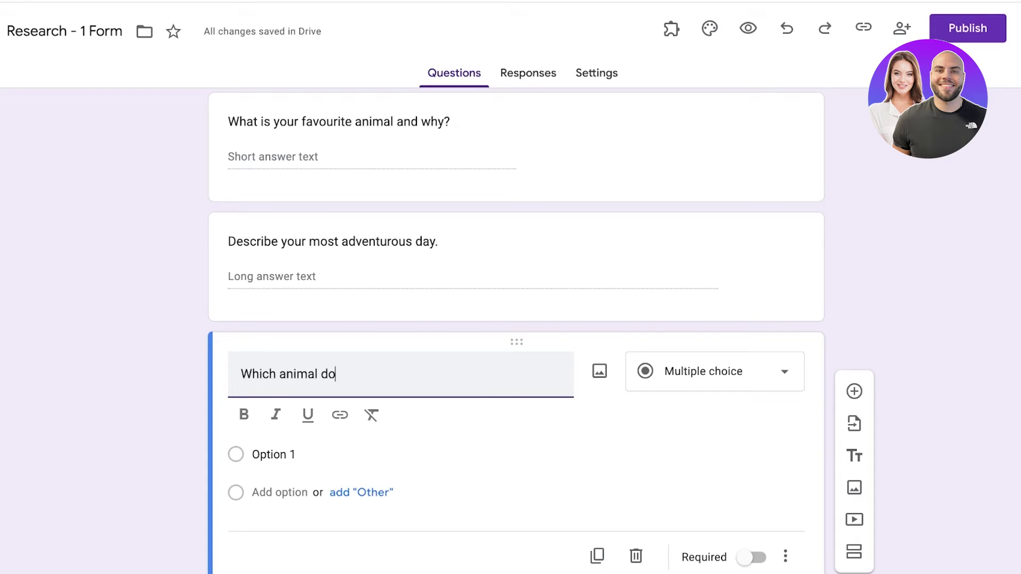
key(BackSpace)
key(BackSpace)
text(islike the most?)
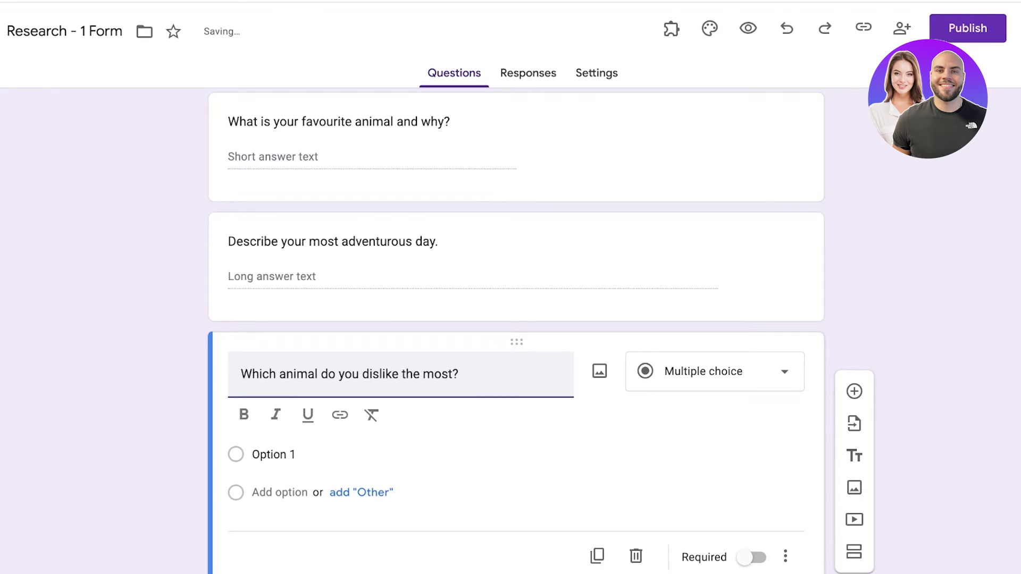
Enter Dogs, Cats, Cows and Pigs as the options of the multiple choice question about the most disliked animal.
click(273, 454)
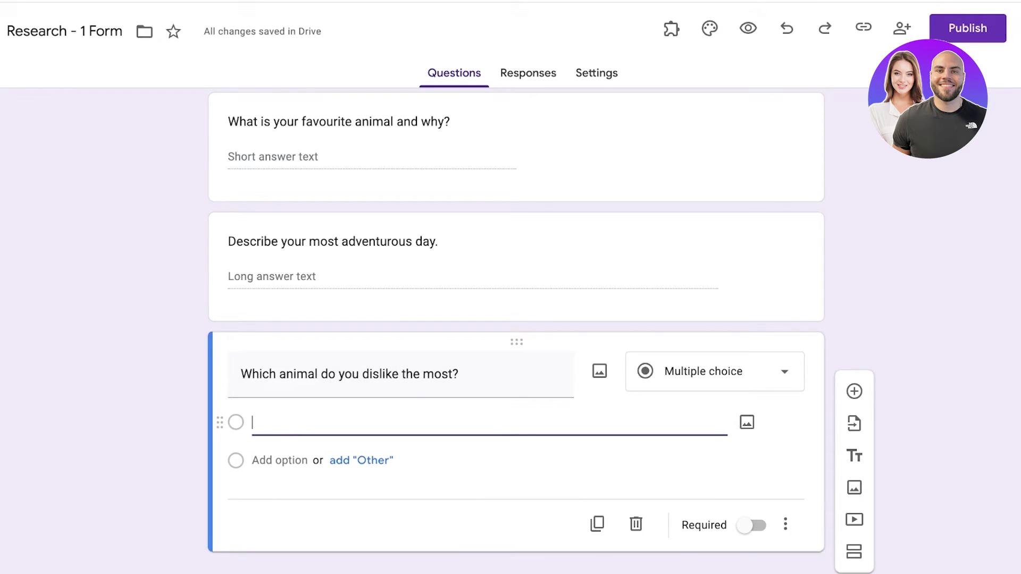
text(Dogs)
key(Return)
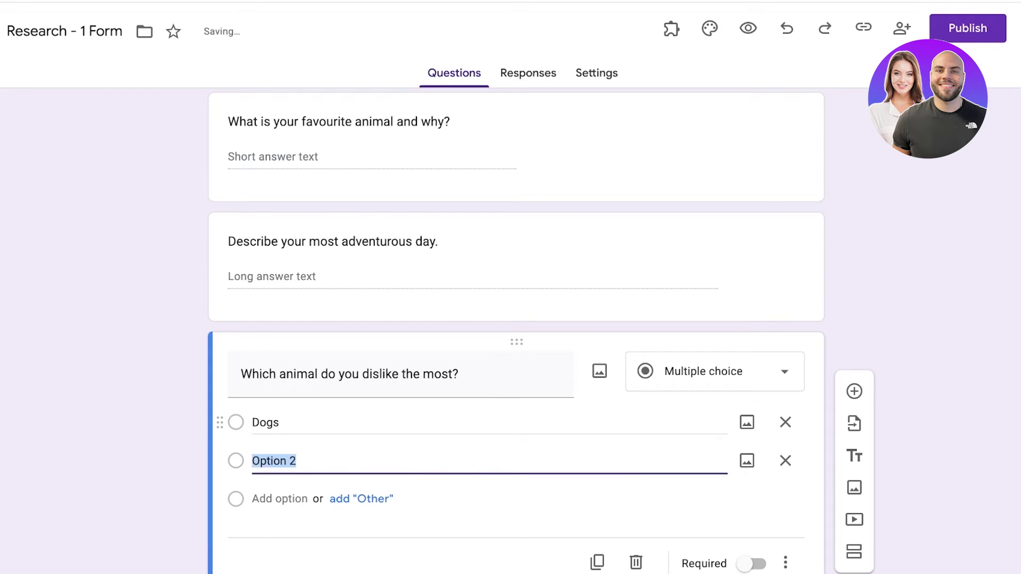
text(Cats)
key(Return)
text(Cows)
key(Return)
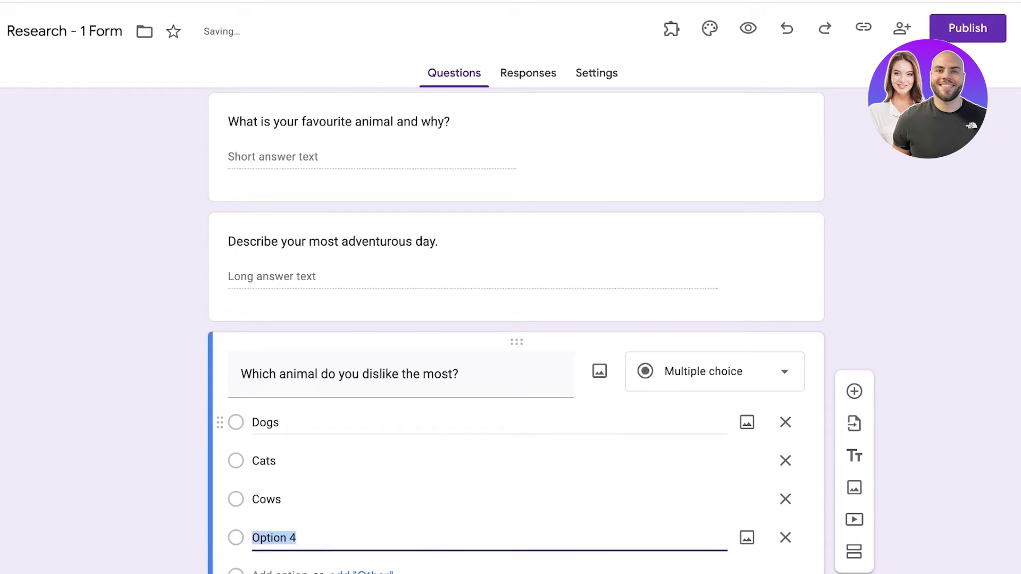
text(Pigs)
Add a fourth question with Checkboxes as its type and start editing its title.
scroll(515, 319, down, 3)
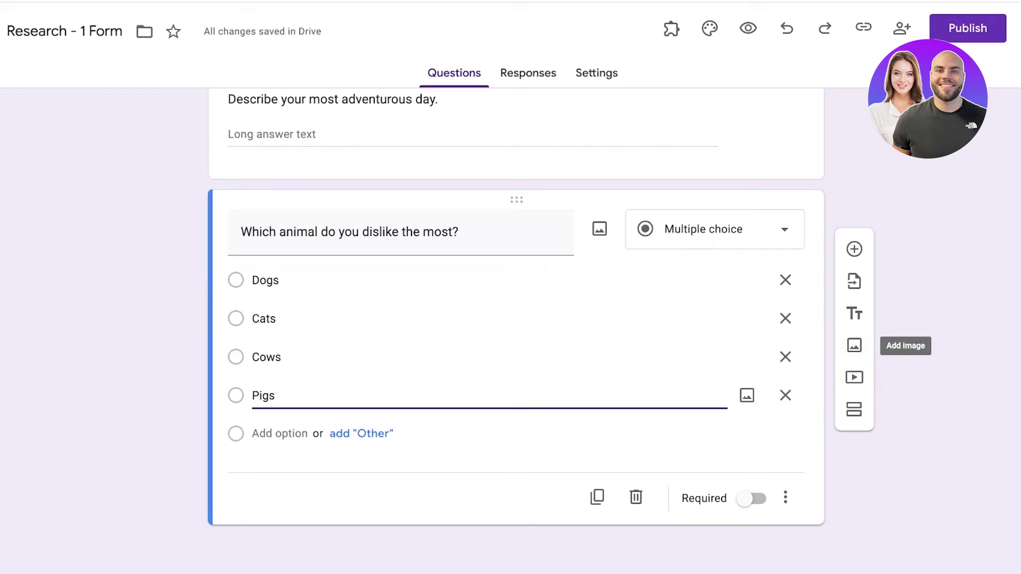
click(854, 246)
click(714, 310)
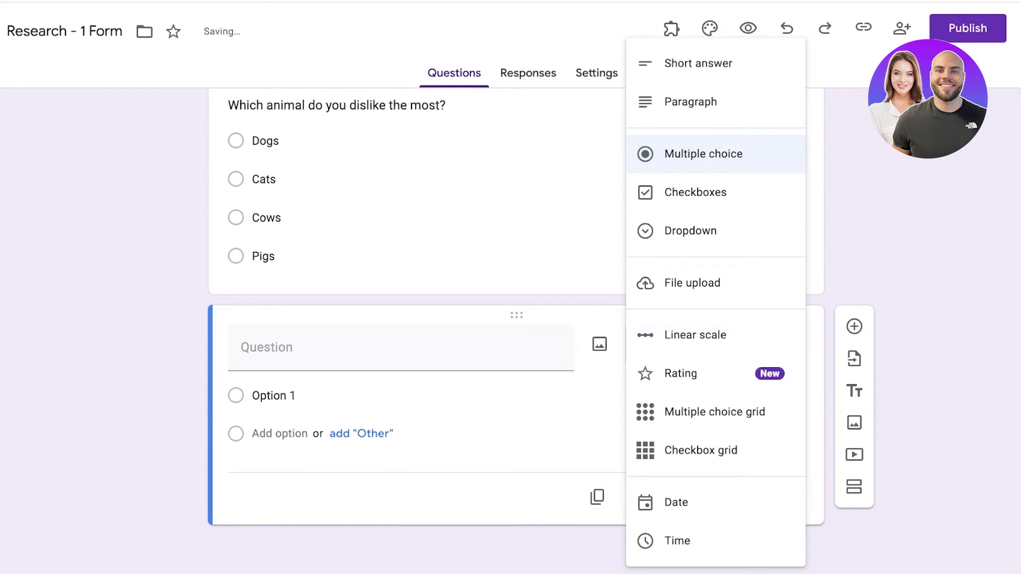
click(695, 192)
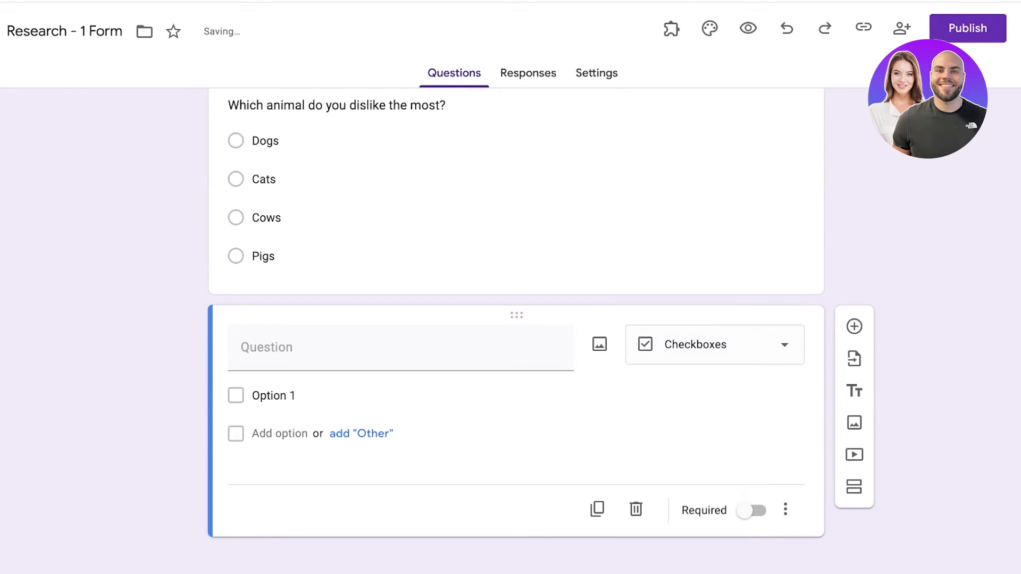
click(401, 348)
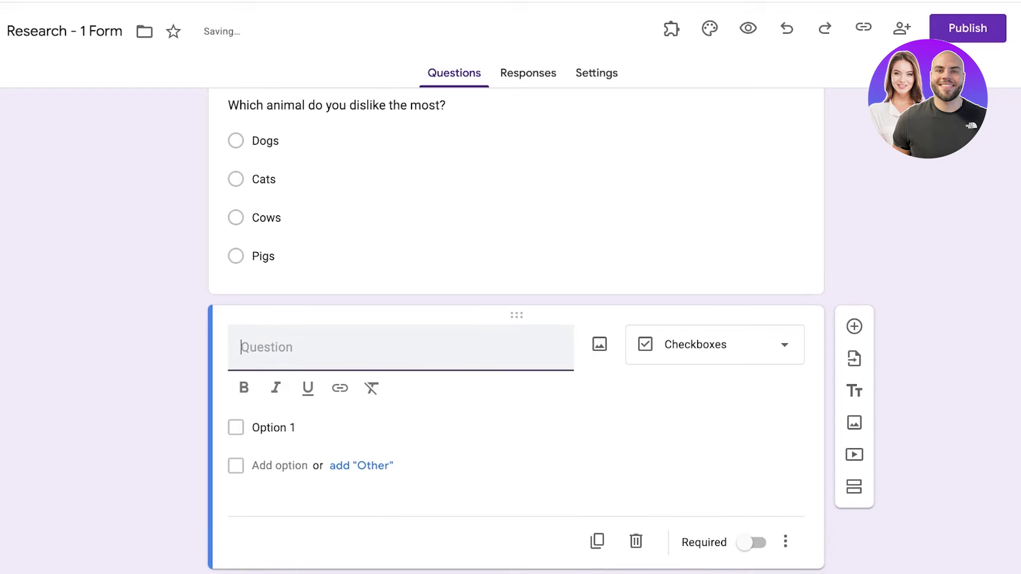
scroll(401, 347, up, 1)
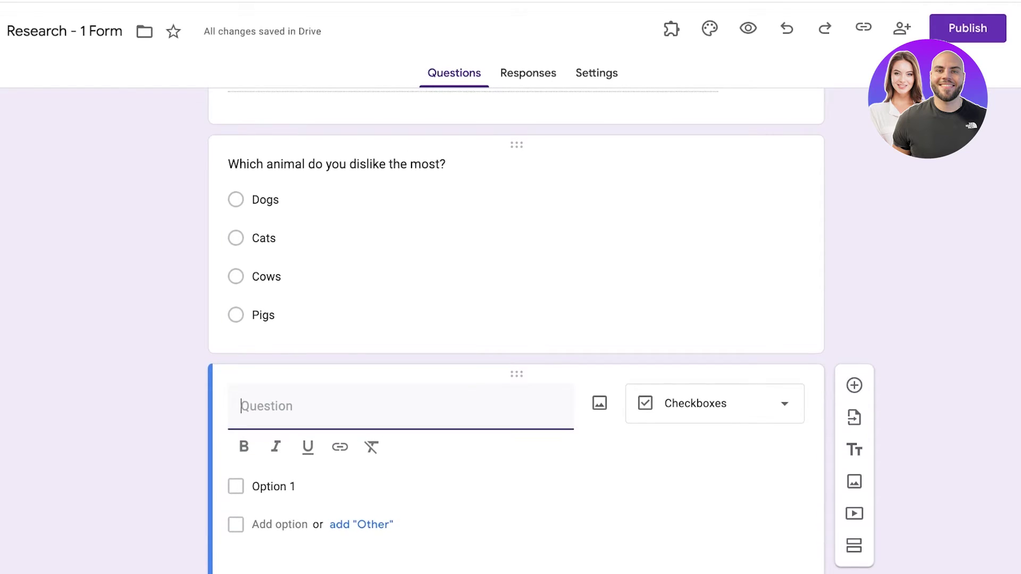
scroll(401, 347, down, 2)
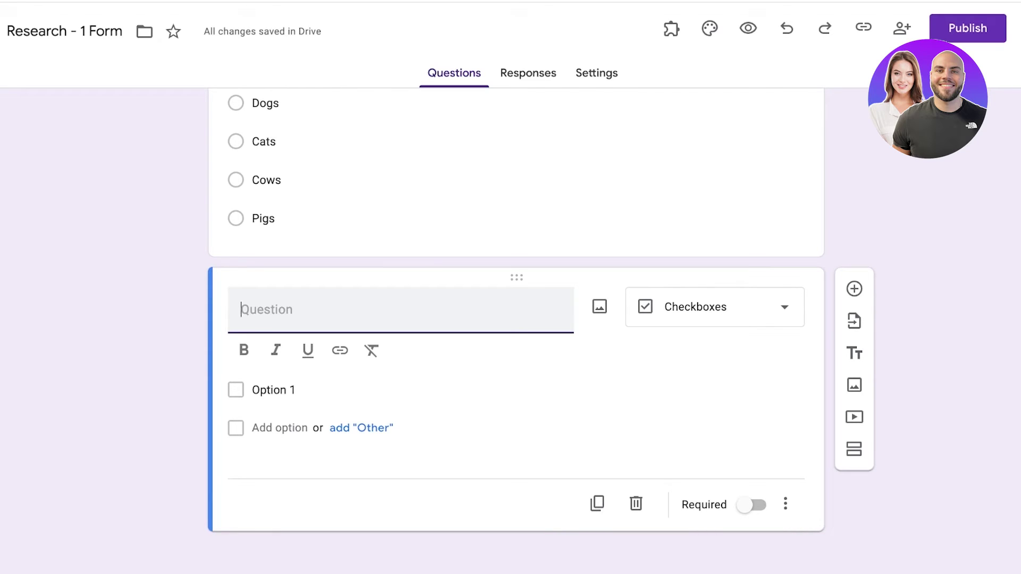
text(What is)
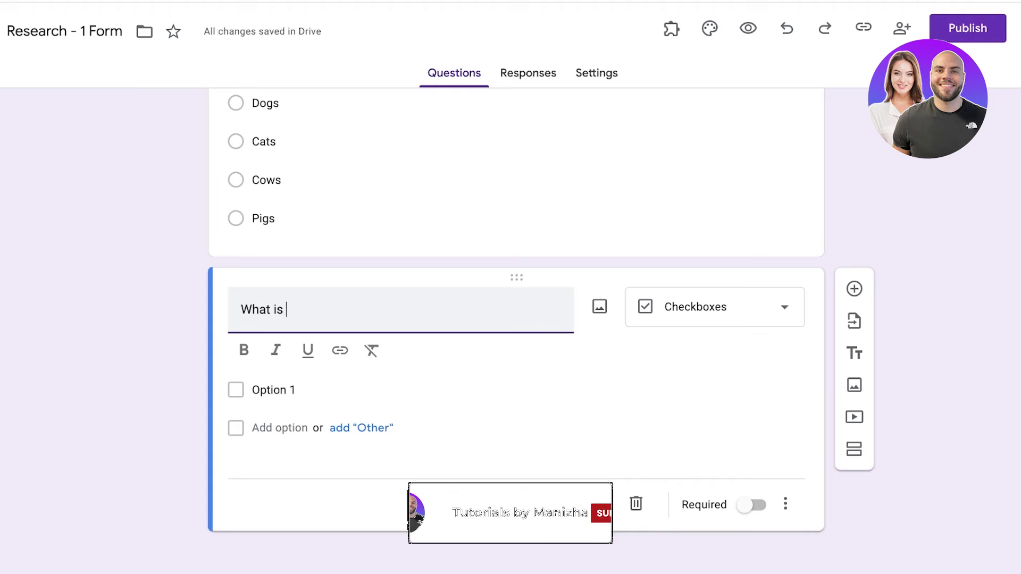
key(BackSpace)
key(BackSpace)
key(BackSpace)
key(BackSpace)
key(BackSpace)
key(BackSpace)
key(BackSpace)
key(BackSpace)
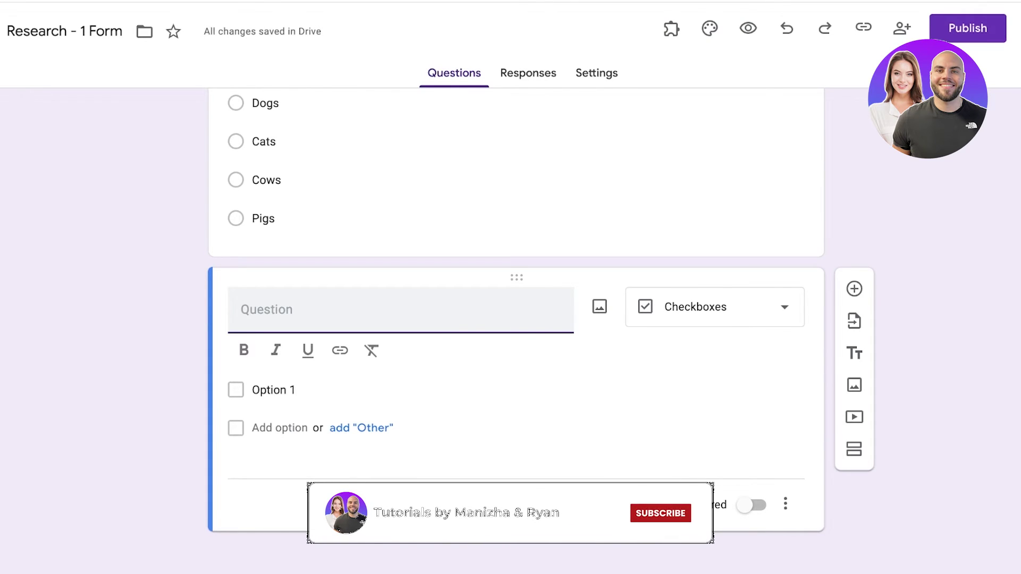
text(A)
key(BackSpace)
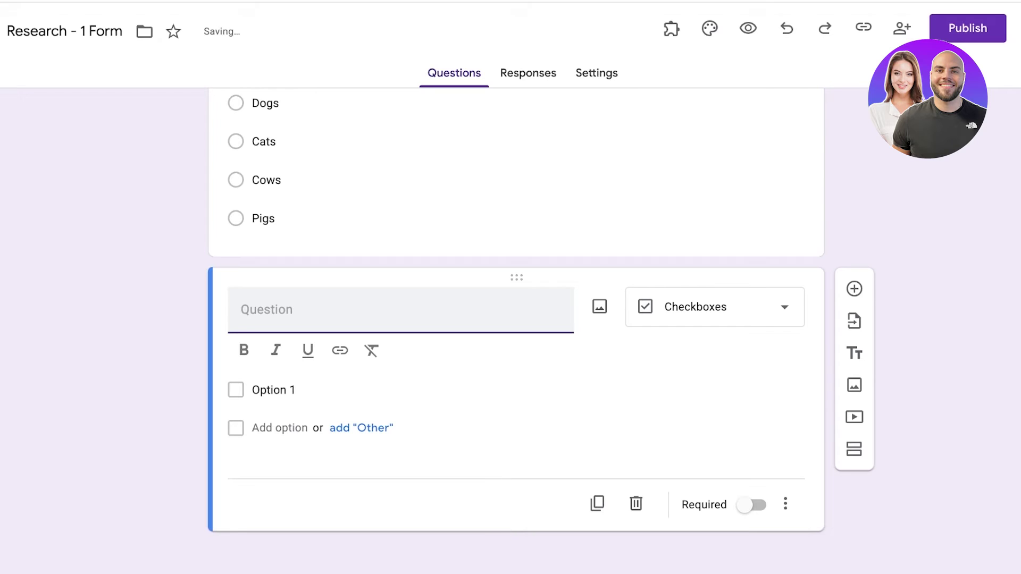
Title the checkboxes question "Which of these animals have you had as pets?".
text(Which of )
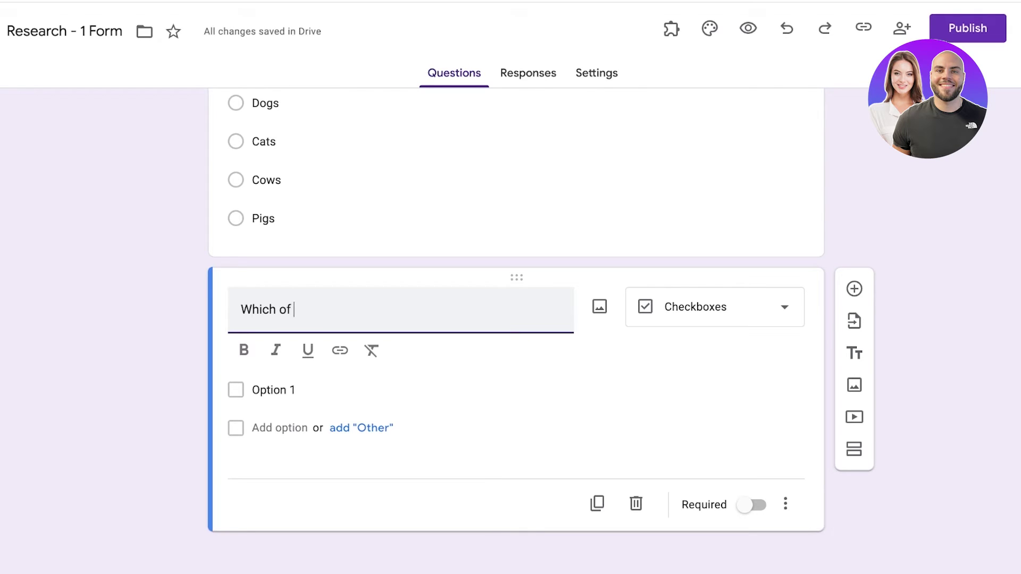
text(these animals h)
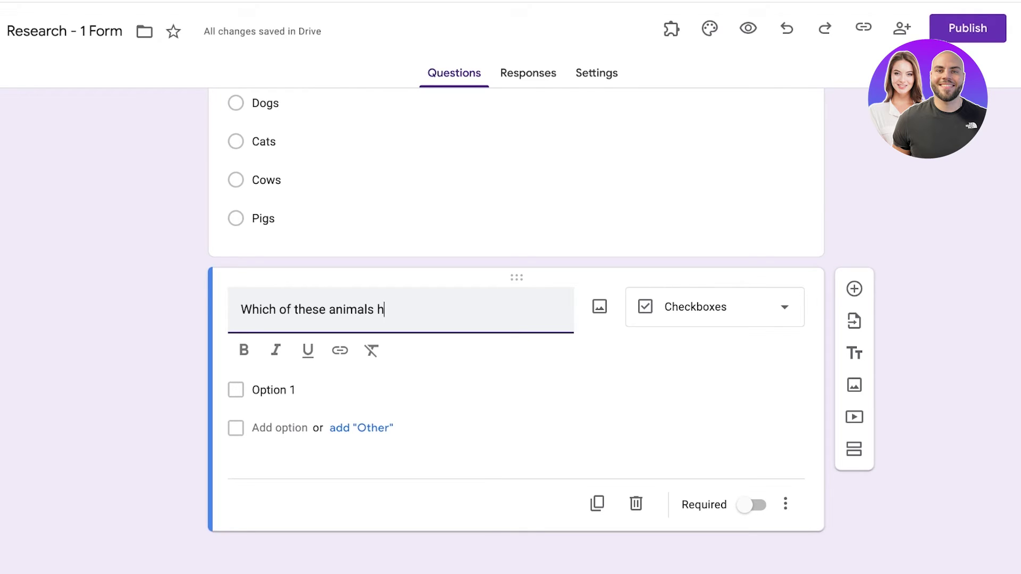
text(ave you had)
key(BackSpace)
key(BackSpace)
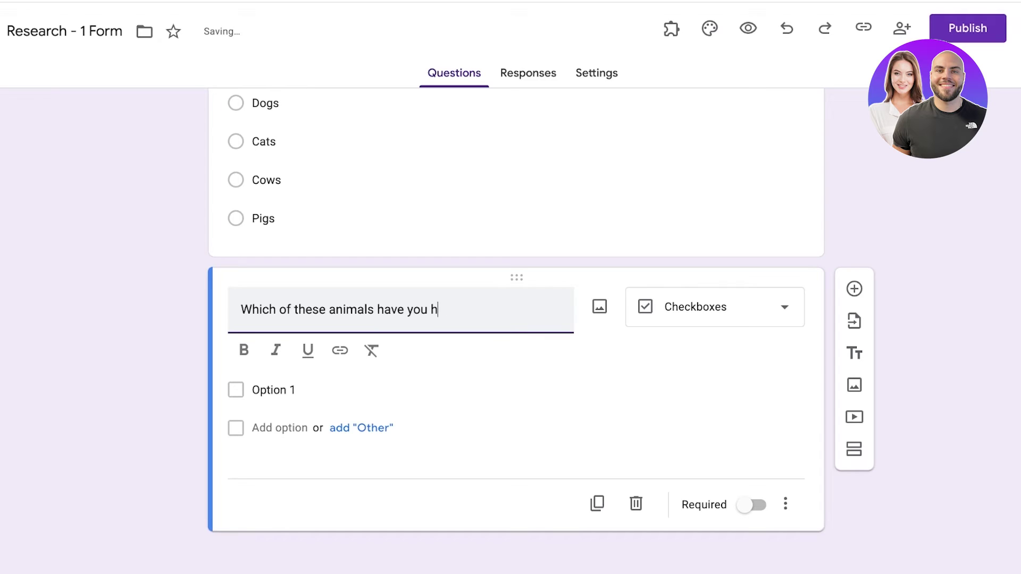
text(ad as pets/)
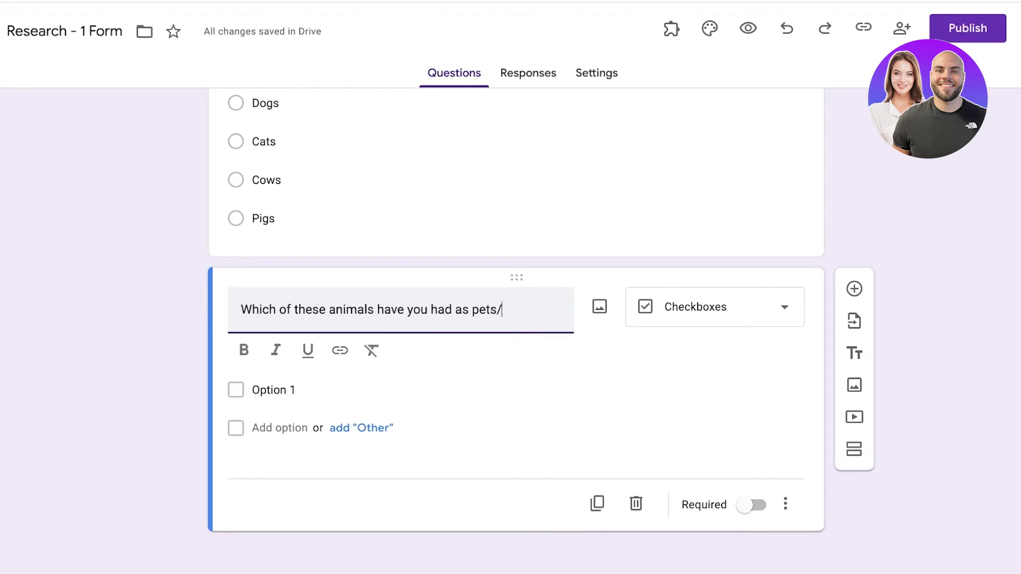
key(BackSpace)
text(?)
Enter Cats, Dogs, Birds, Snakes and Other as the options of the checkboxes question.
click(274, 390)
text(Cats)
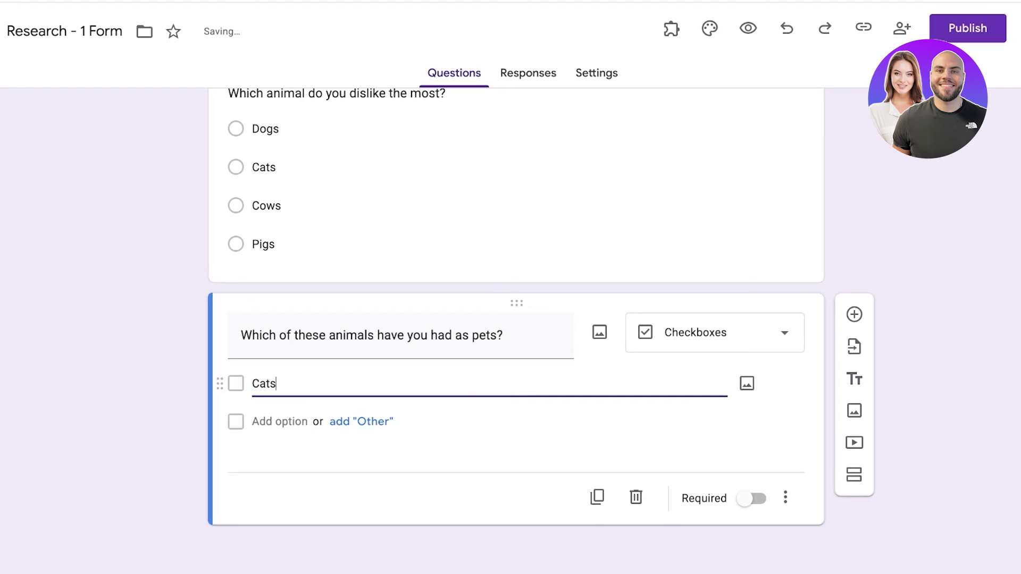
key(Return)
text(Dogs)
key(Return)
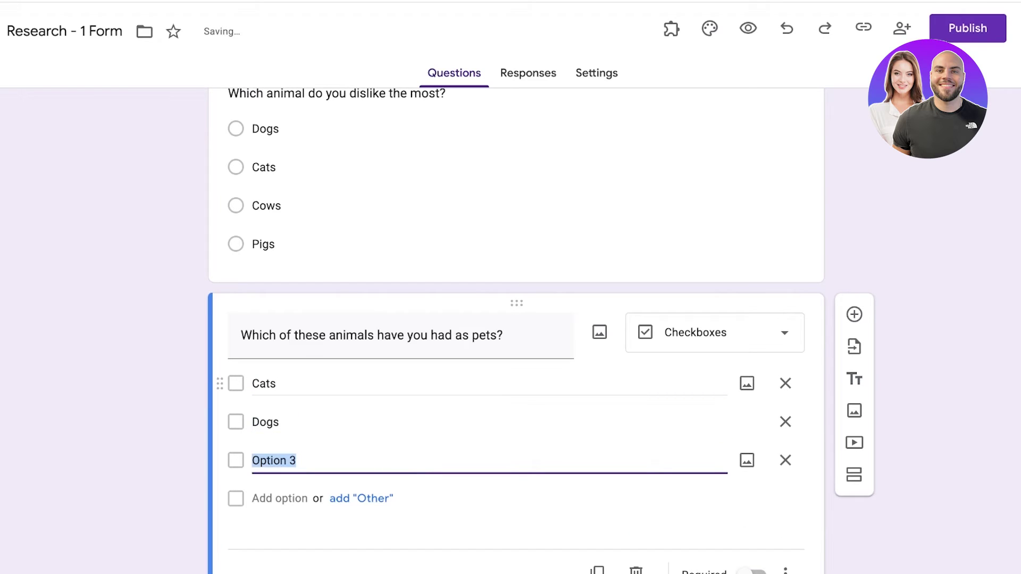
text(Birds)
key(Return)
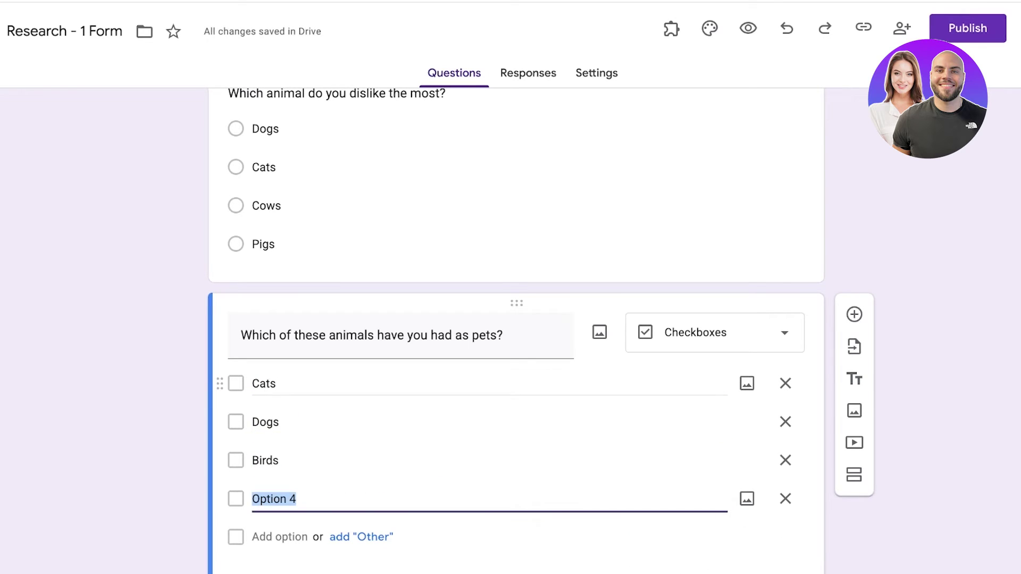
text(Snakes)
key(Return)
text(Other)
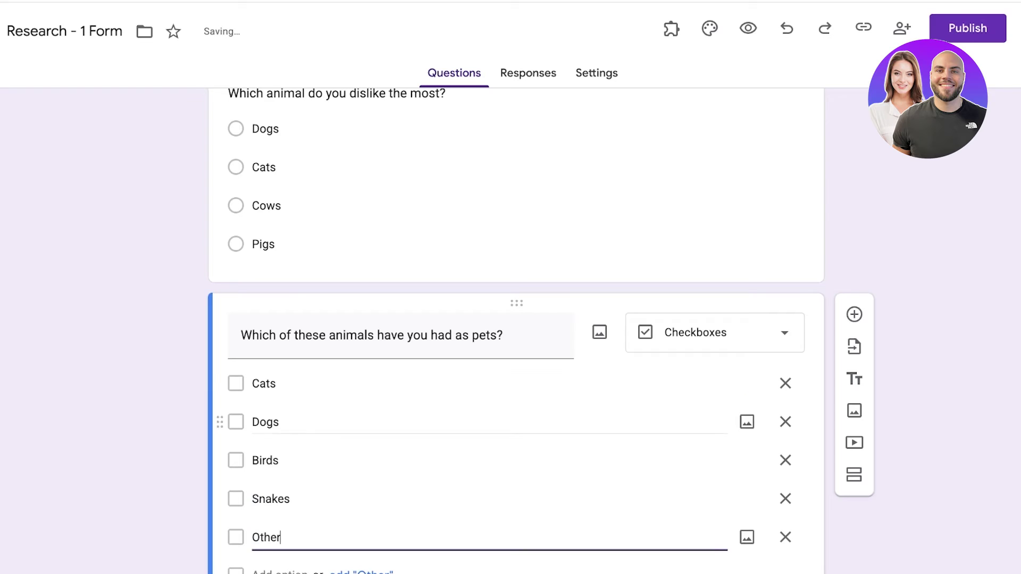
scroll(747, 384, down, 1)
click(265, 350)
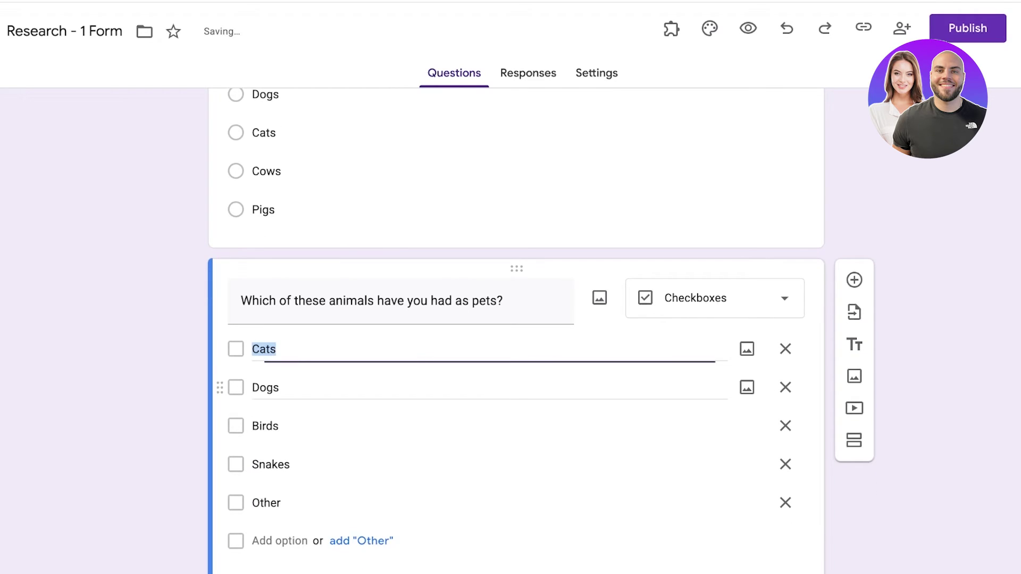
click(266, 388)
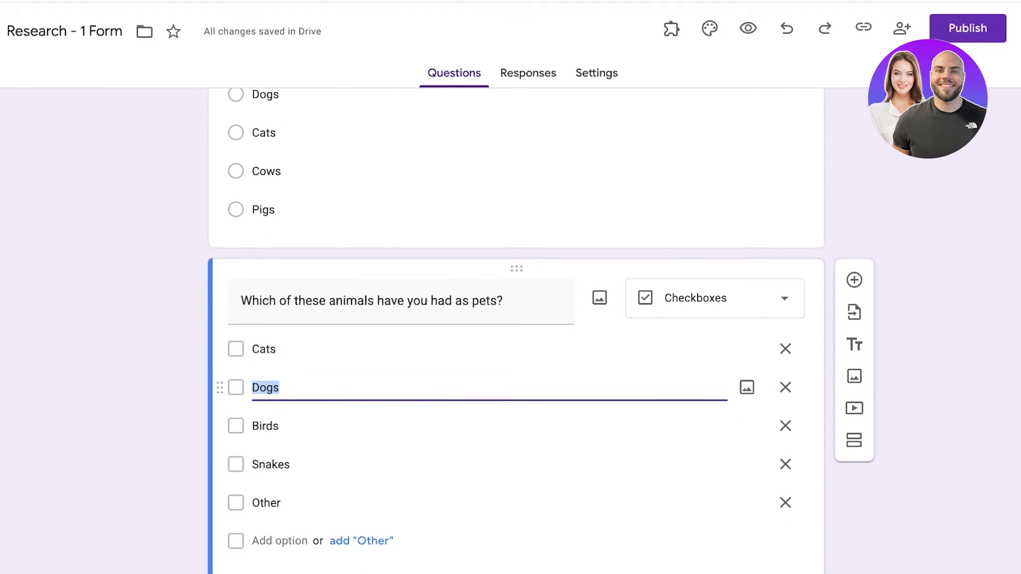
key(Escape)
Add a fifth question below the pets question with Dropdown as its type.
scroll(511, 372, down, 2)
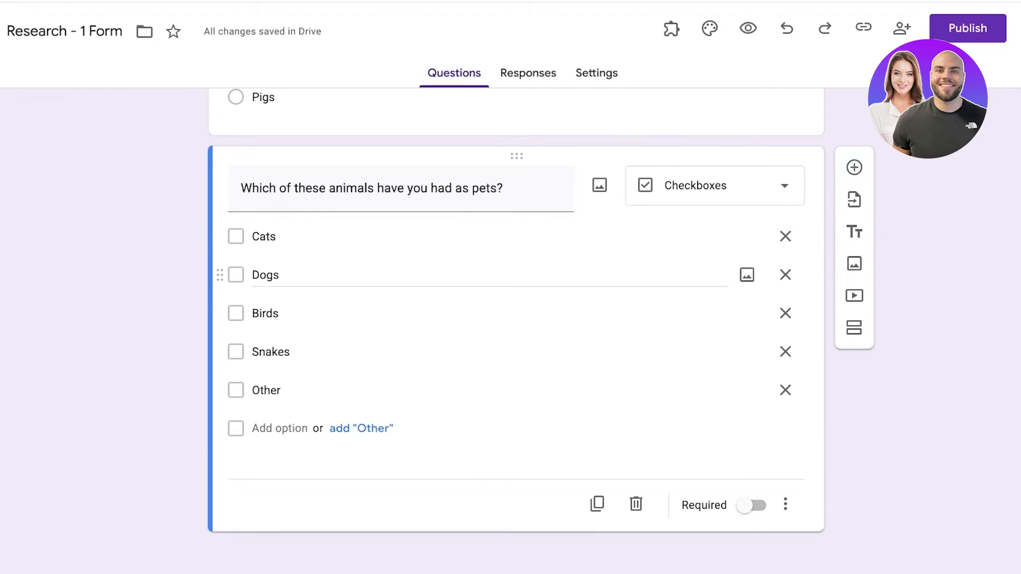
click(854, 167)
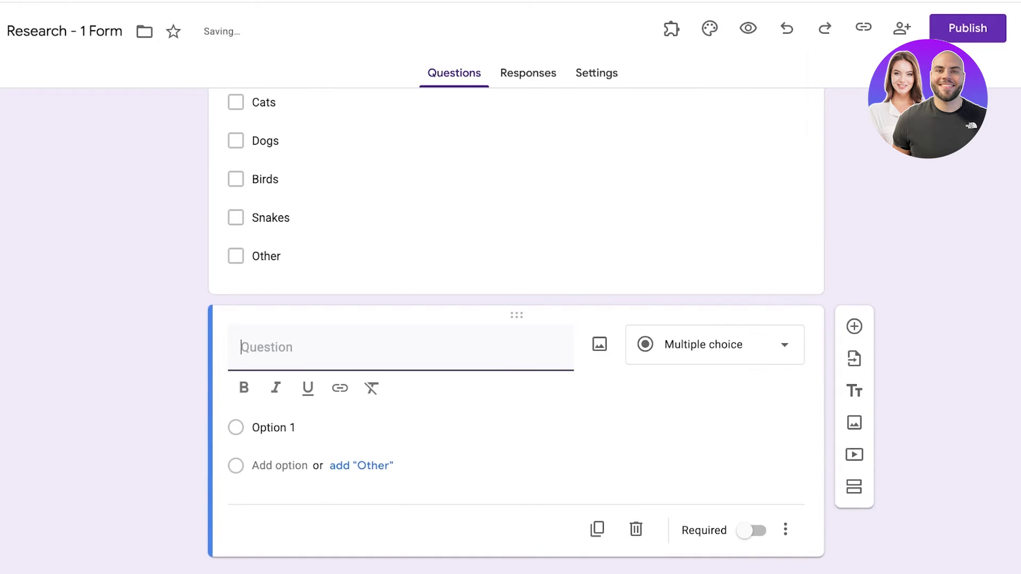
click(715, 345)
click(691, 231)
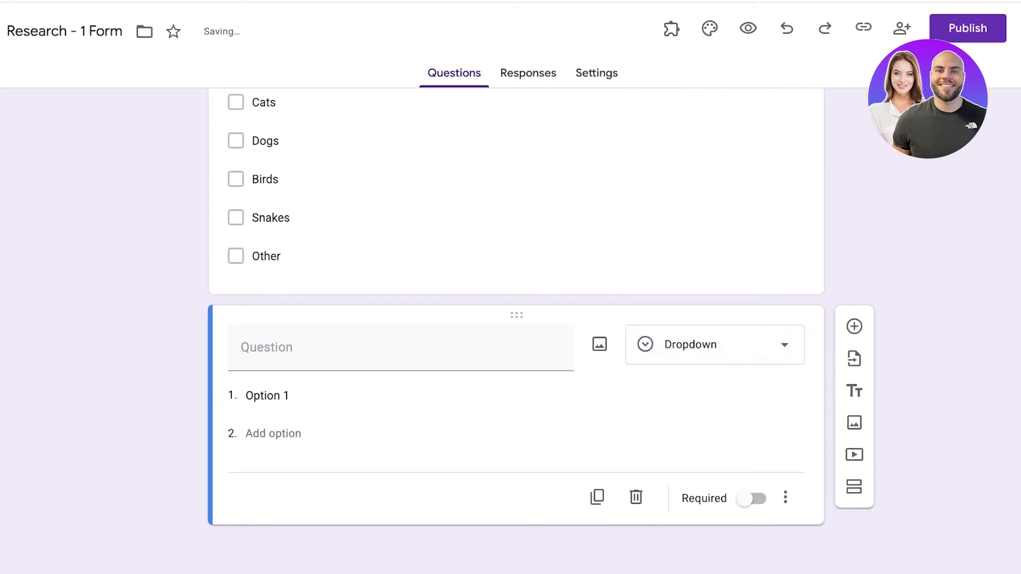
Add a second and a third option to the untitled dropdown question.
click(287, 434)
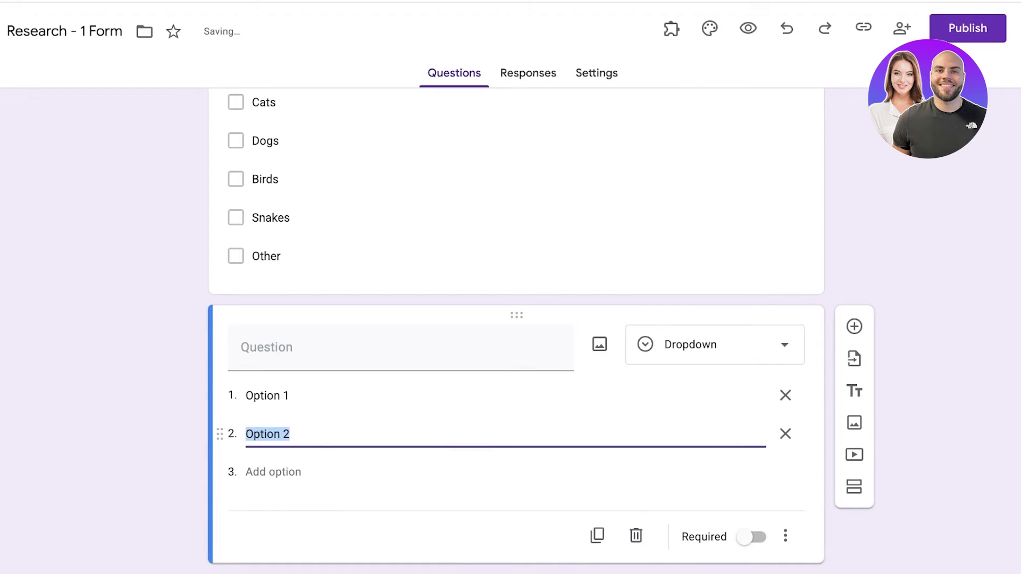
click(287, 472)
click(290, 511)
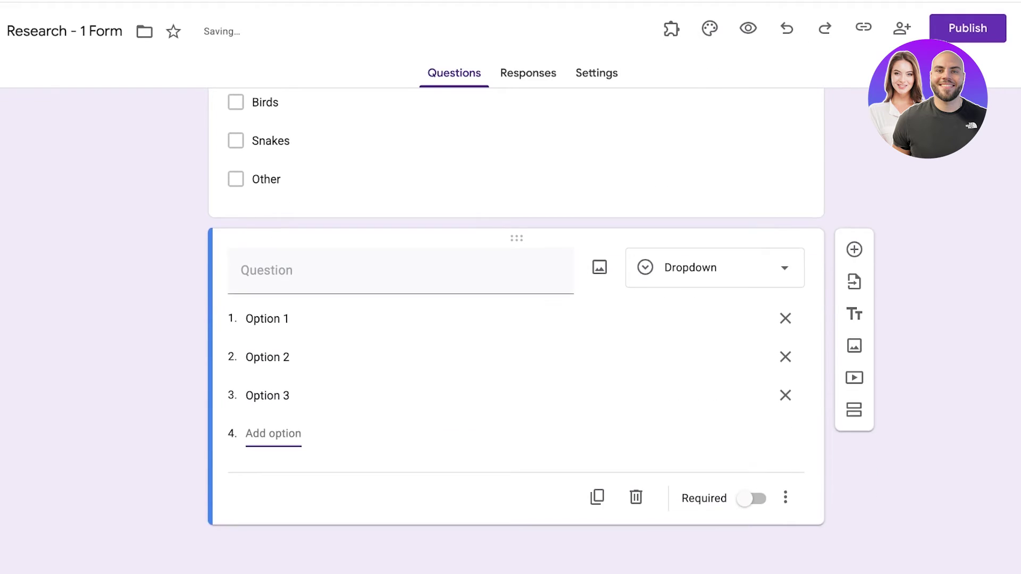
Change the fifth question's type to File upload and allow respondents to upload files to Drive.
click(715, 267)
click(696, 280)
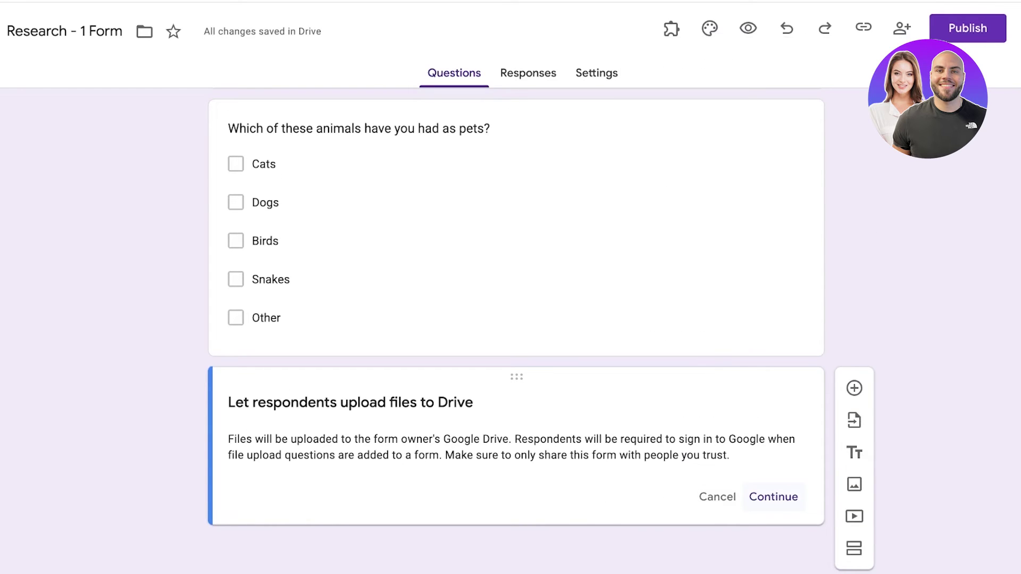
click(774, 496)
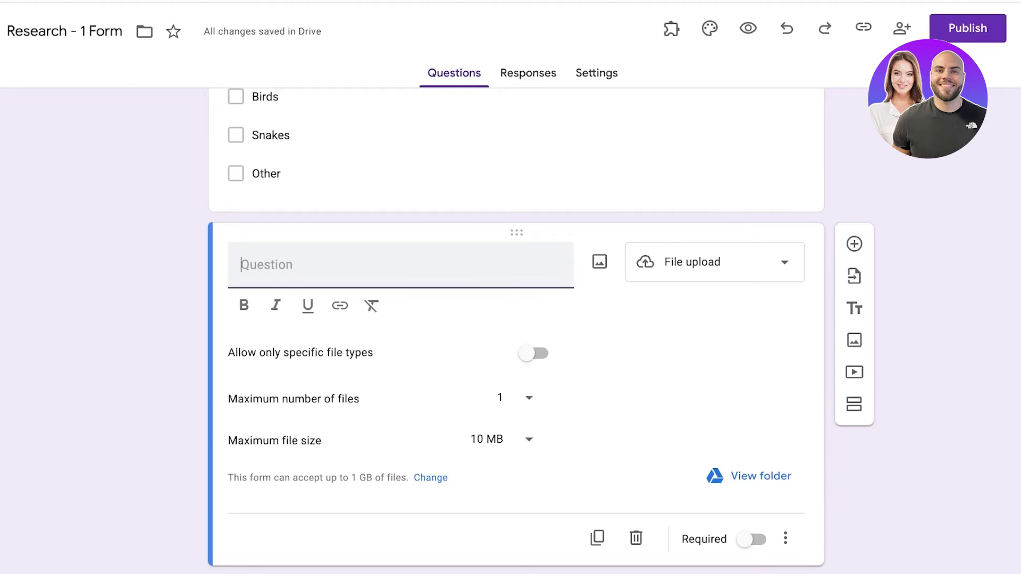
click(715, 262)
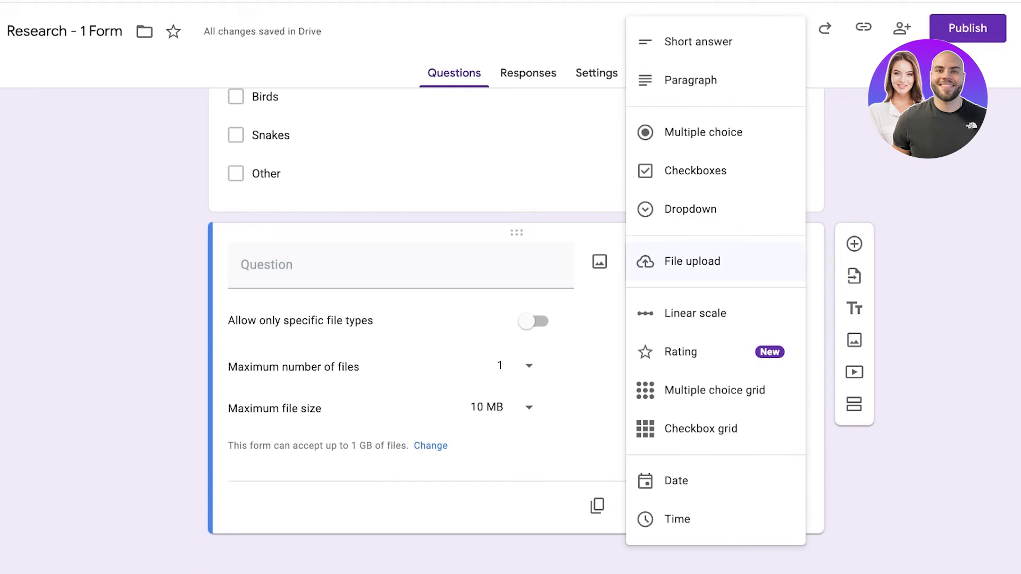
click(715, 261)
key(Escape)
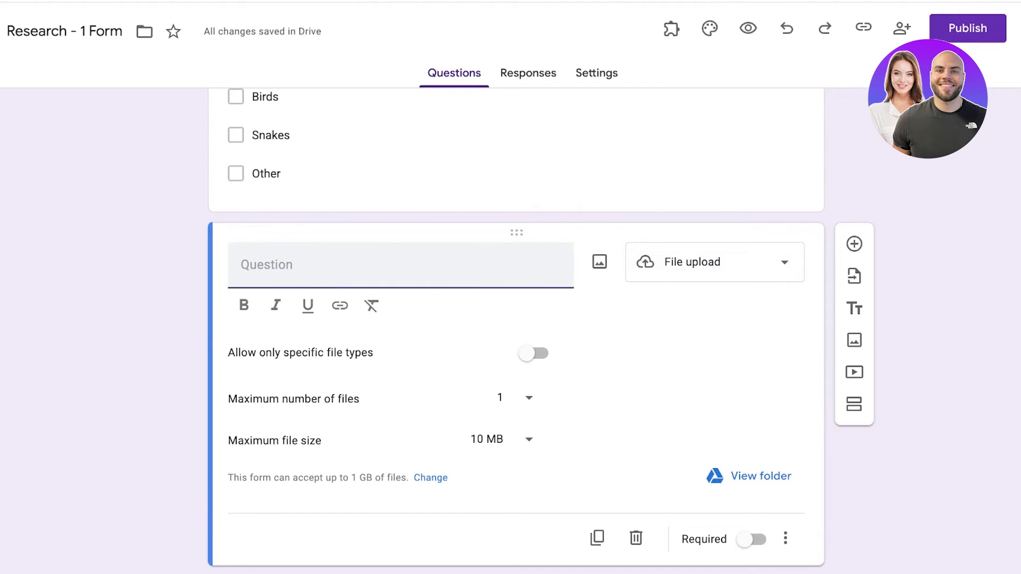
Title the file upload question "Upload your CV".
text(R)
key(BackSpace)
text(Upload your CV)
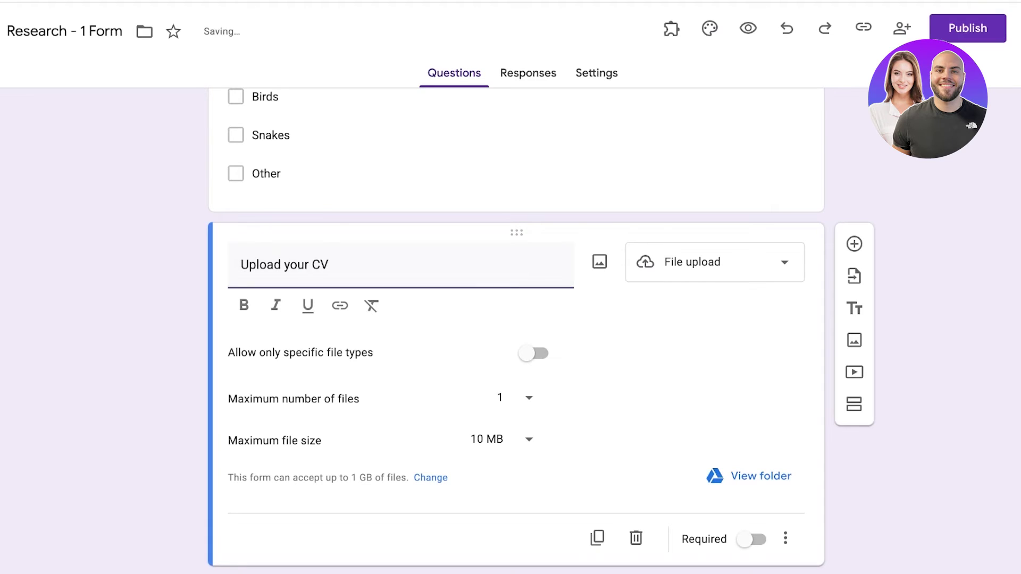
key(Escape)
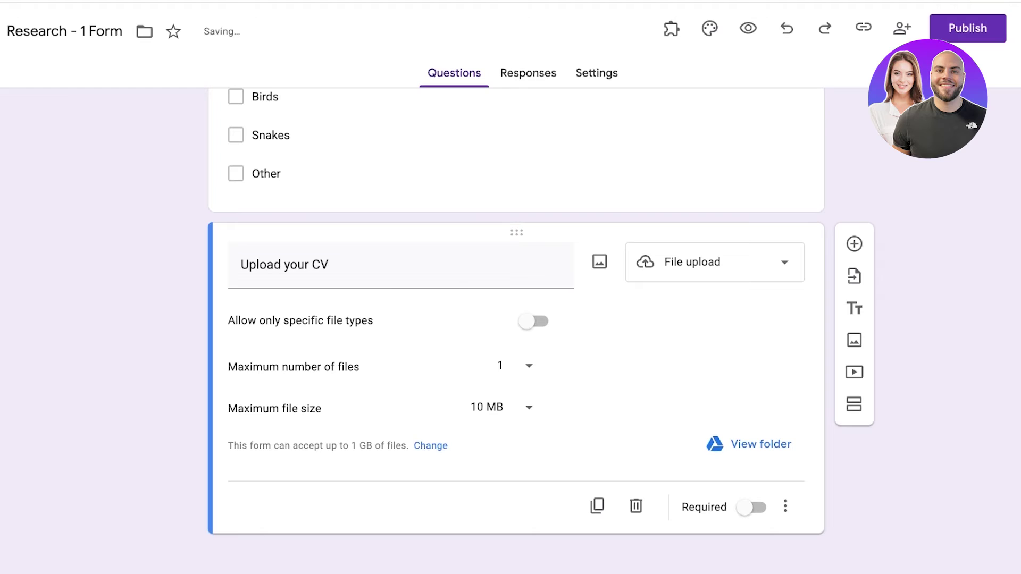
Allow only specific file types for the CV upload, accepting PDF and Document files.
click(533, 321)
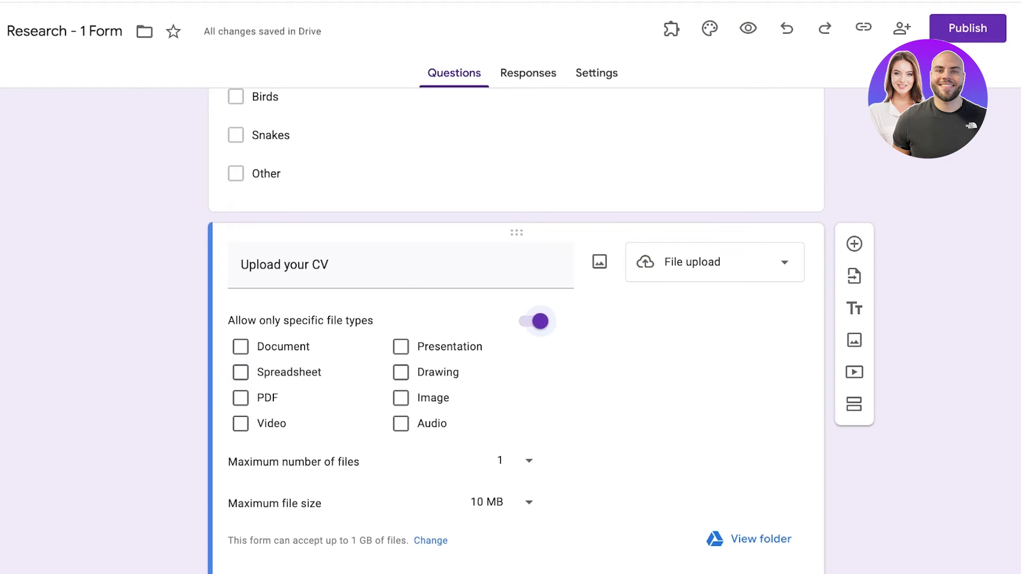
click(240, 398)
click(241, 346)
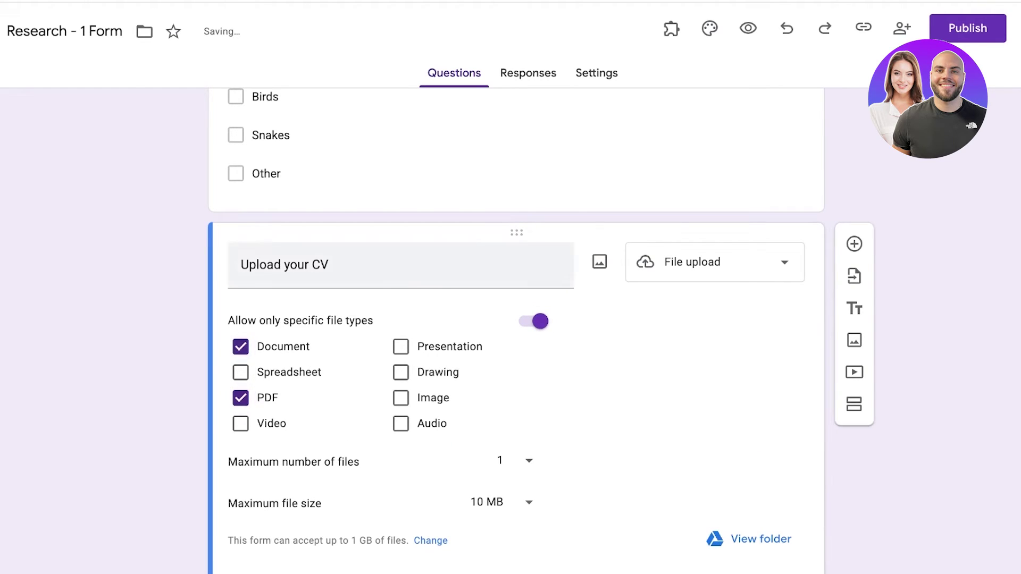
Extend the CV upload question's title to "Upload your CV (in PDF or Docu File Format)".
click(330, 264)
click(329, 265)
text((i)
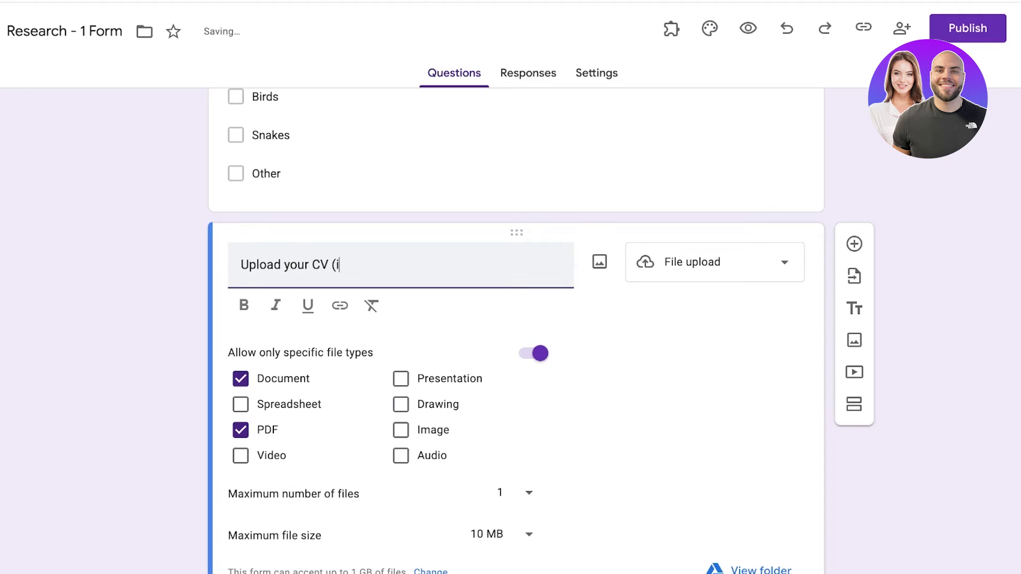
text(n PDF or Docu File Format))
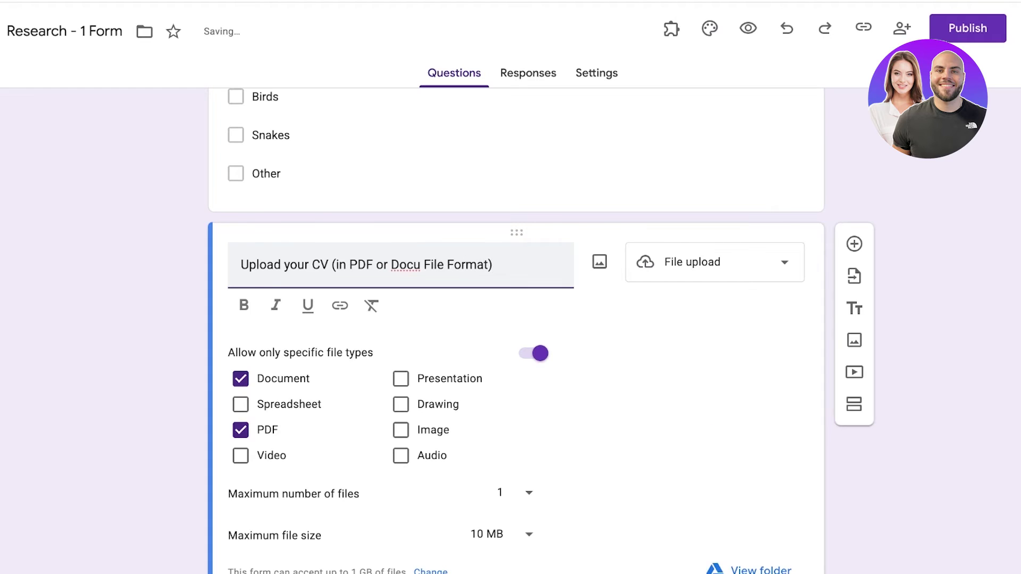
Check the available limits for the CV upload's maximum number of files and maximum file size.
scroll(516, 357, down, 3)
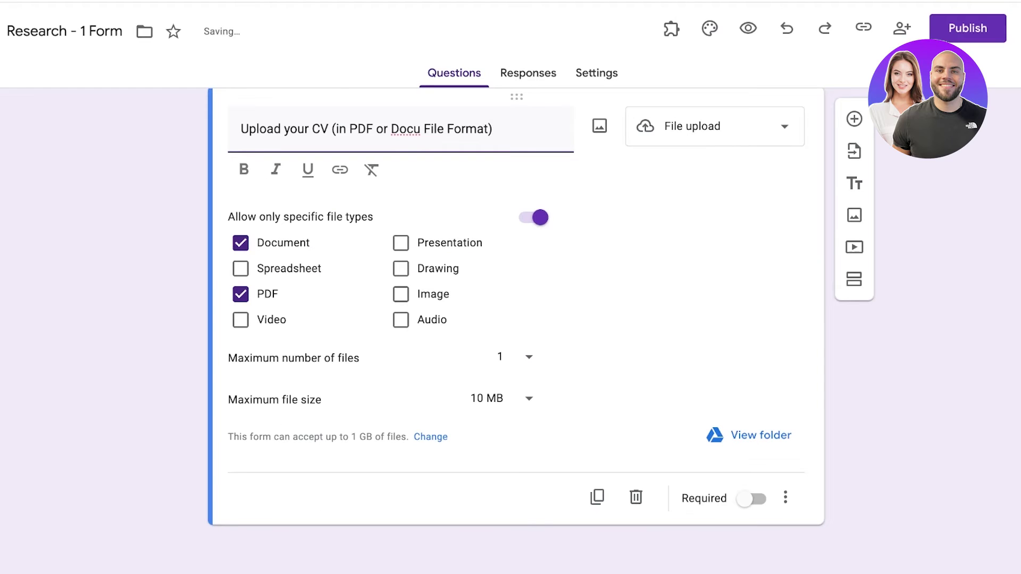
click(516, 357)
click(514, 356)
click(516, 357)
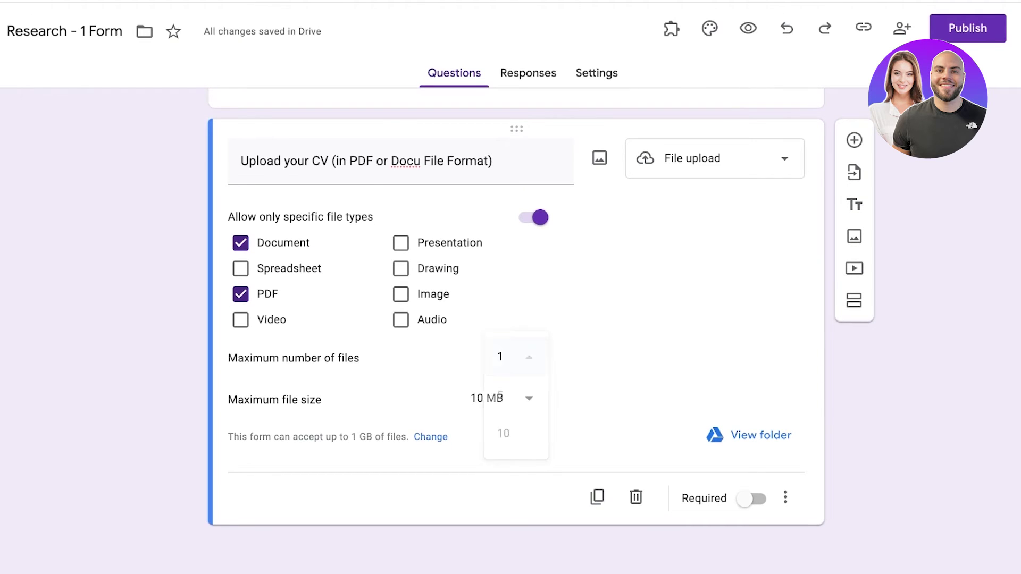
click(515, 358)
click(515, 399)
click(503, 398)
Add a new question below the CV upload and set its type to Linear scale.
click(854, 141)
click(715, 345)
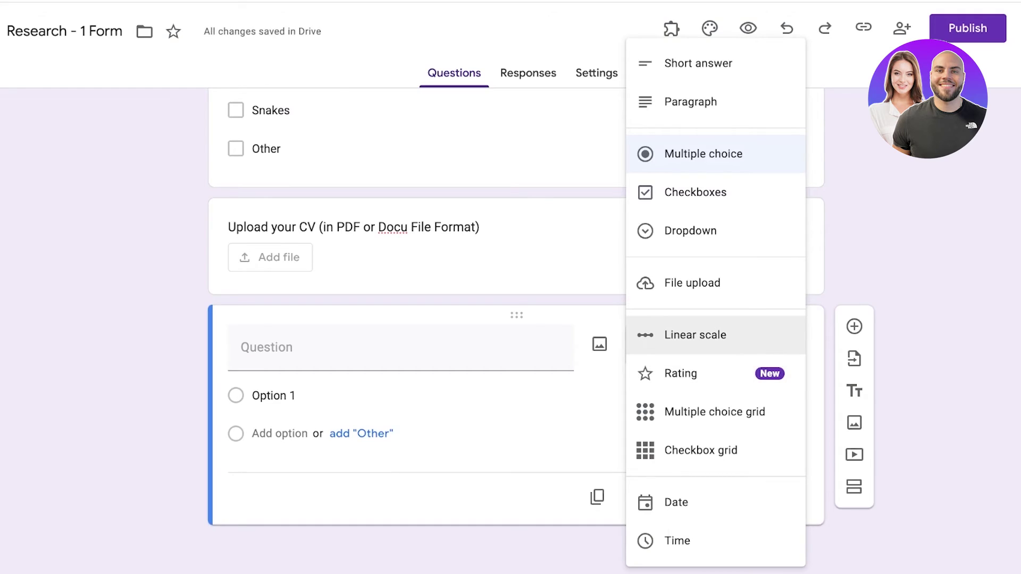
key(Down)
key(Up)
key(Return)
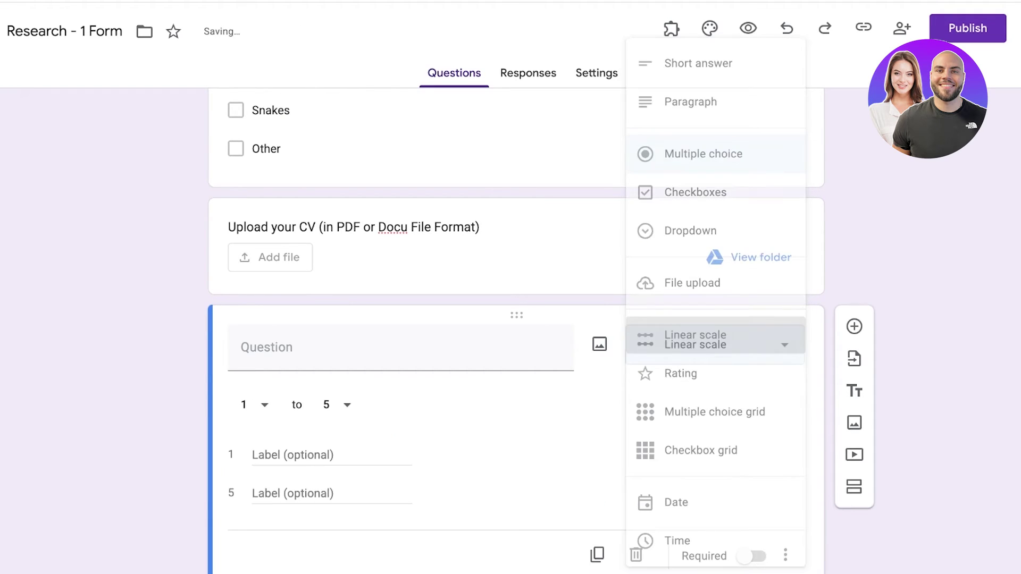
Title the linear scale question "I go on a hike every week.".
click(292, 454)
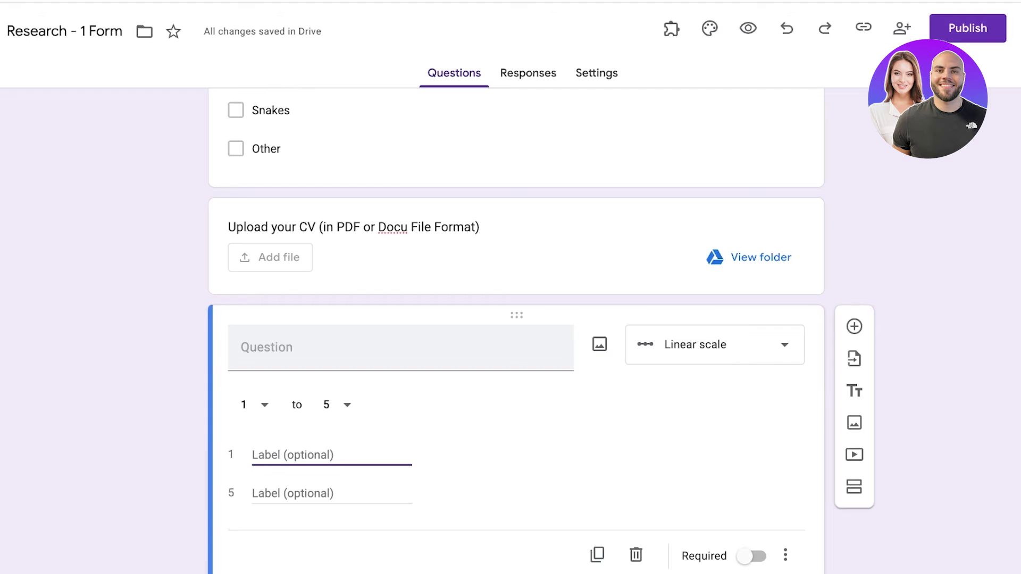
click(319, 347)
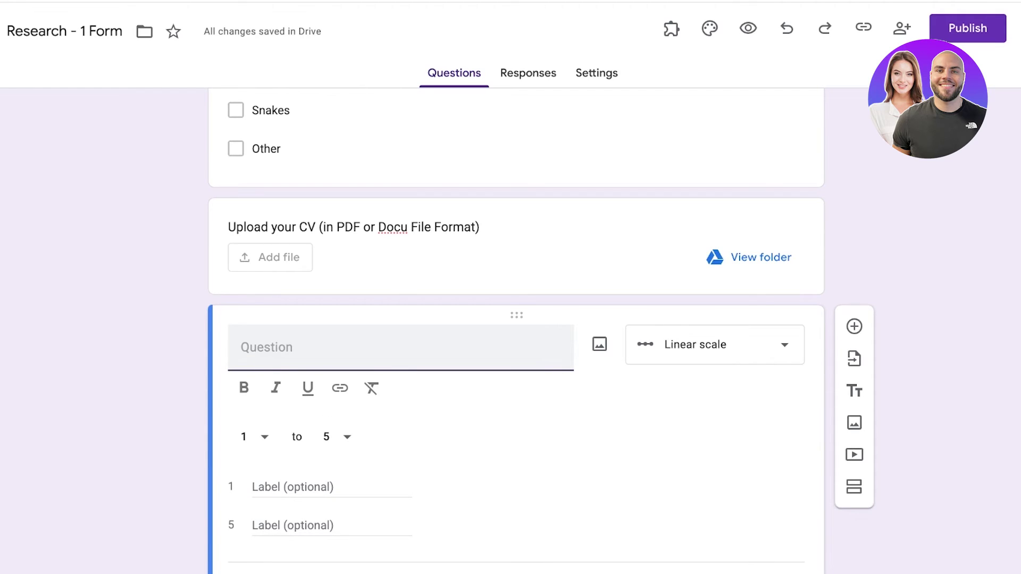
text(I will go on a hike e)
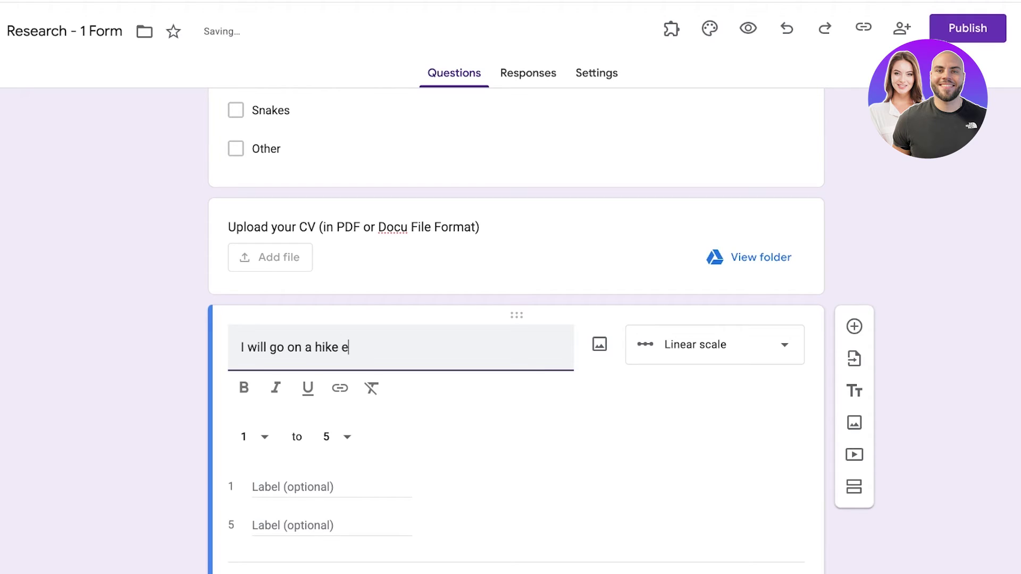
text(very)
double_click(263, 347)
key(BackSpace)
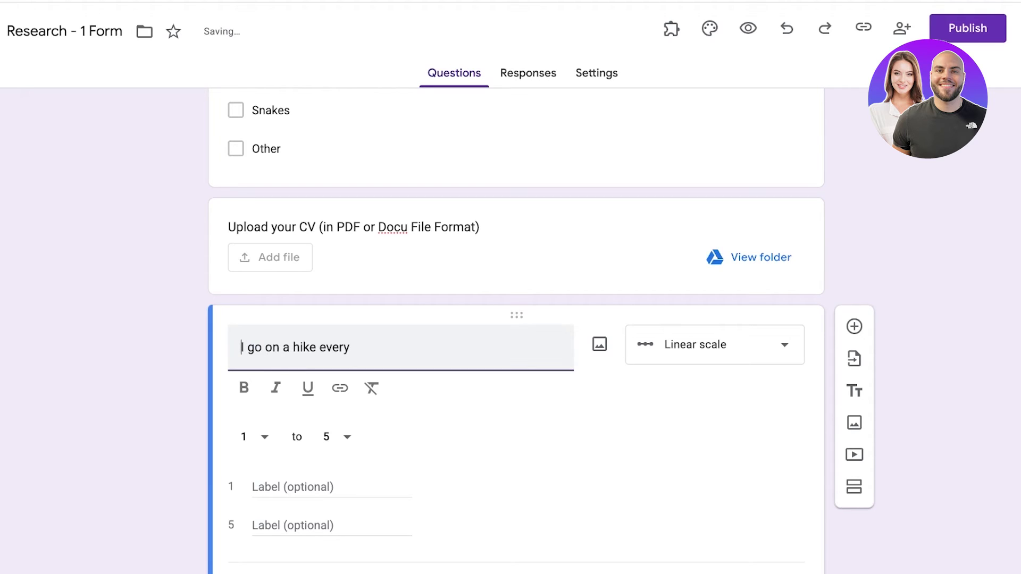
text(week.)
Label value 1 of the hiking scale "Strongly Disagree".
click(293, 487)
text(S)
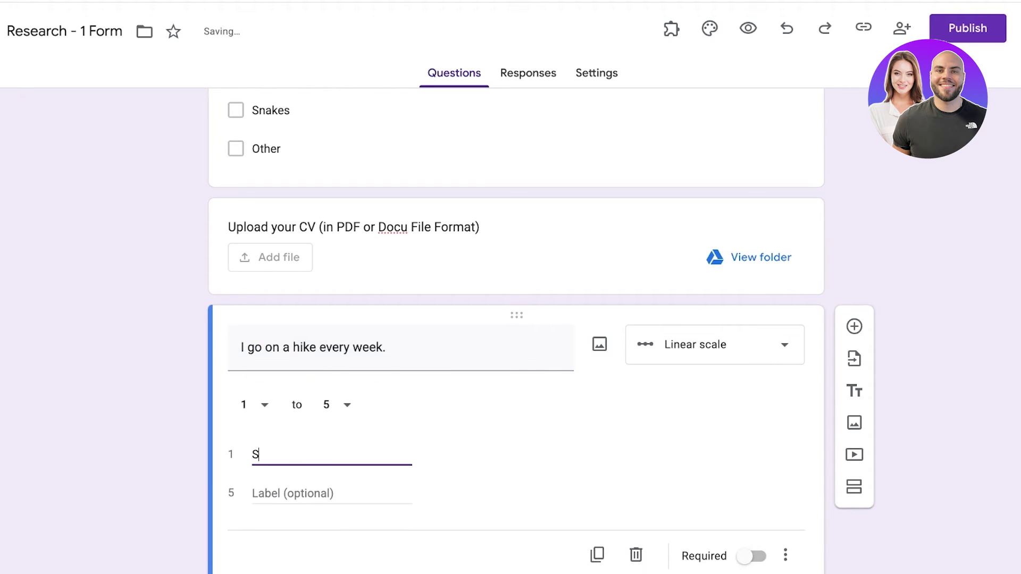
key(BackSpace)
text(Di)
key(BackSpace)
key(BackSpace)
text(St)
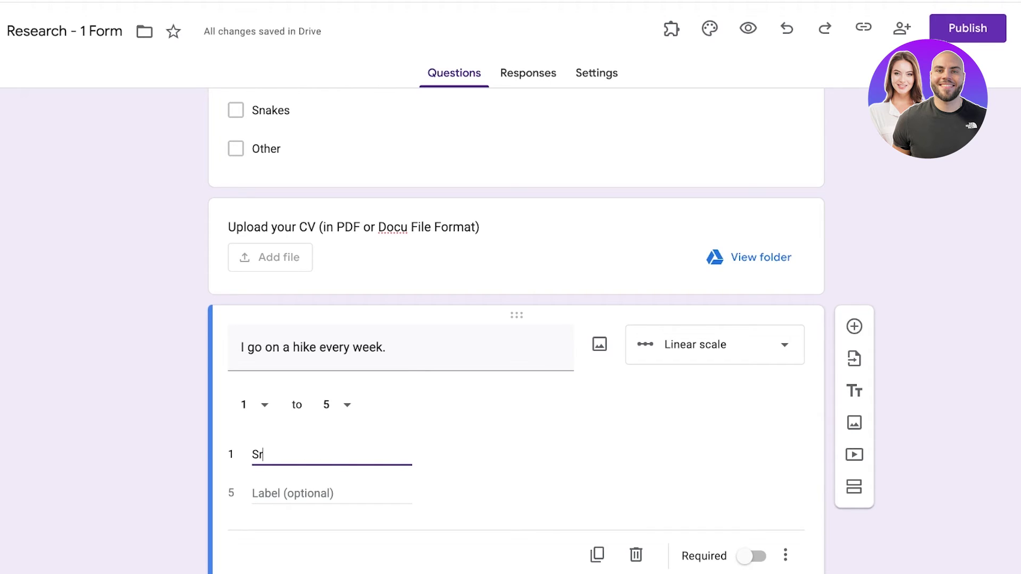
text(rongly Disagree)
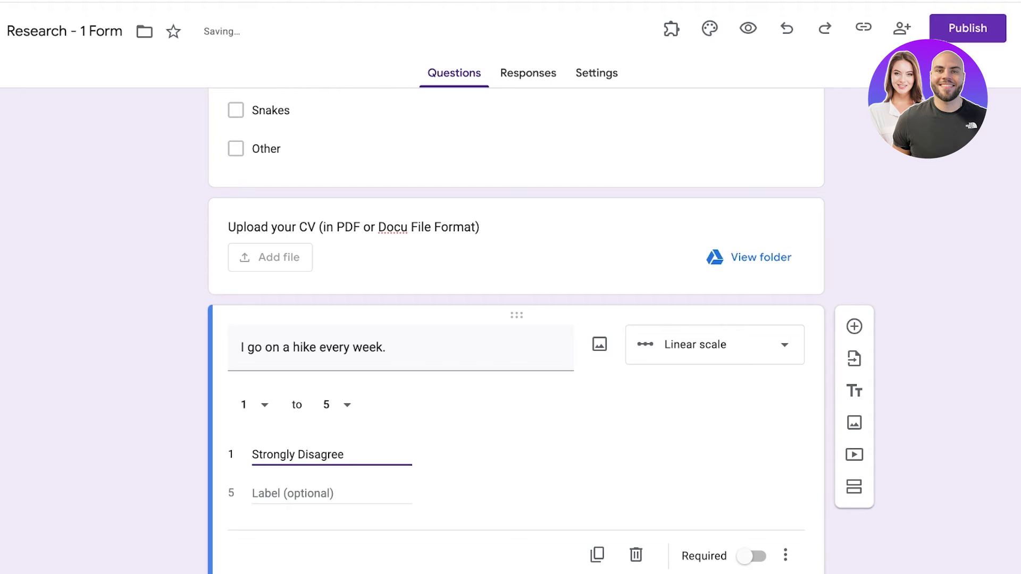
Label value 5 of the hiking scale "Strongly Agree".
key(Tab)
text(Ag)
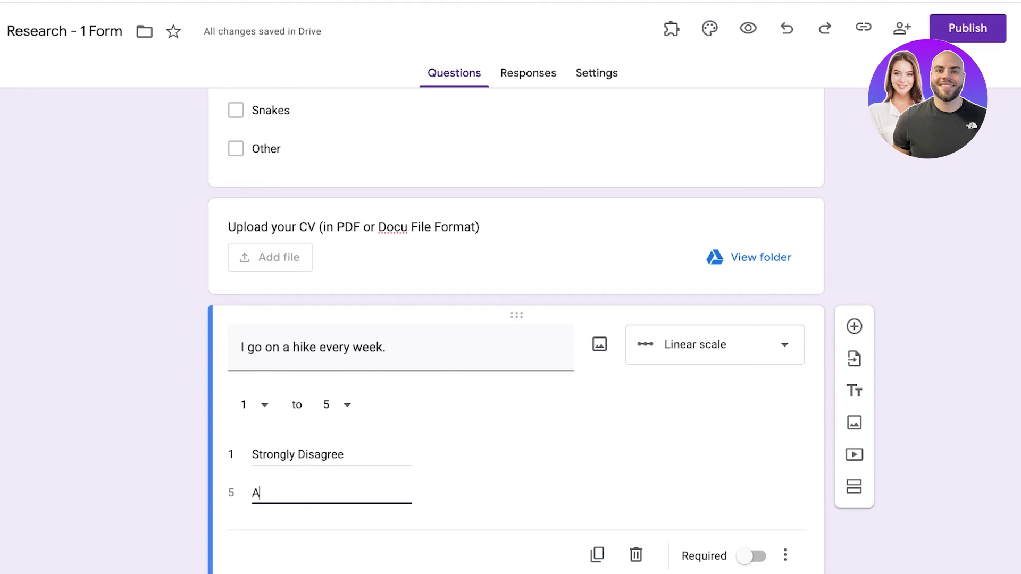
key(BackSpace)
key(BackSpace)
text(Strongly Agree)
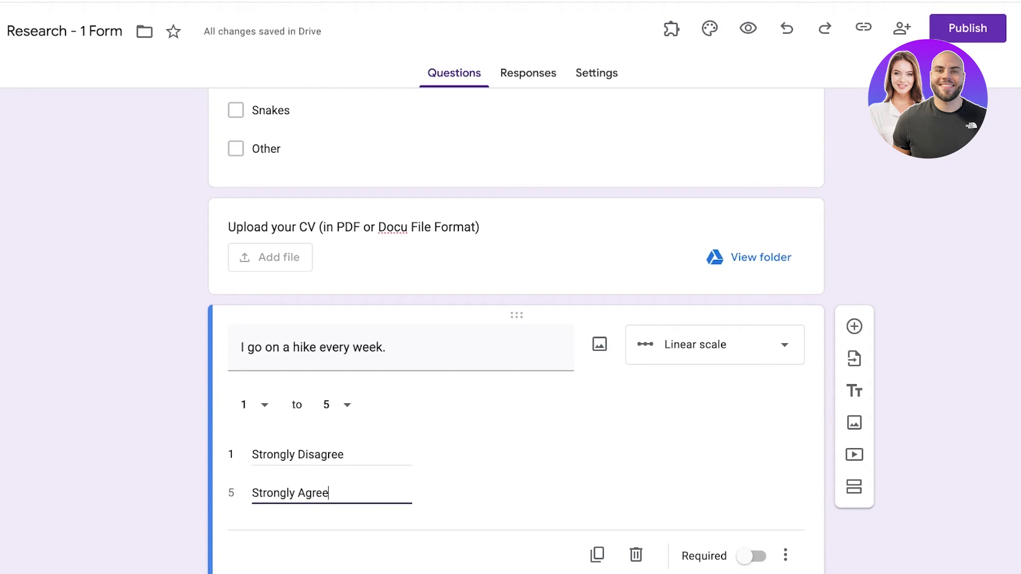
Check the choices for the hiking scale's upper limit, keeping it at 5.
scroll(516, 319, down, 1)
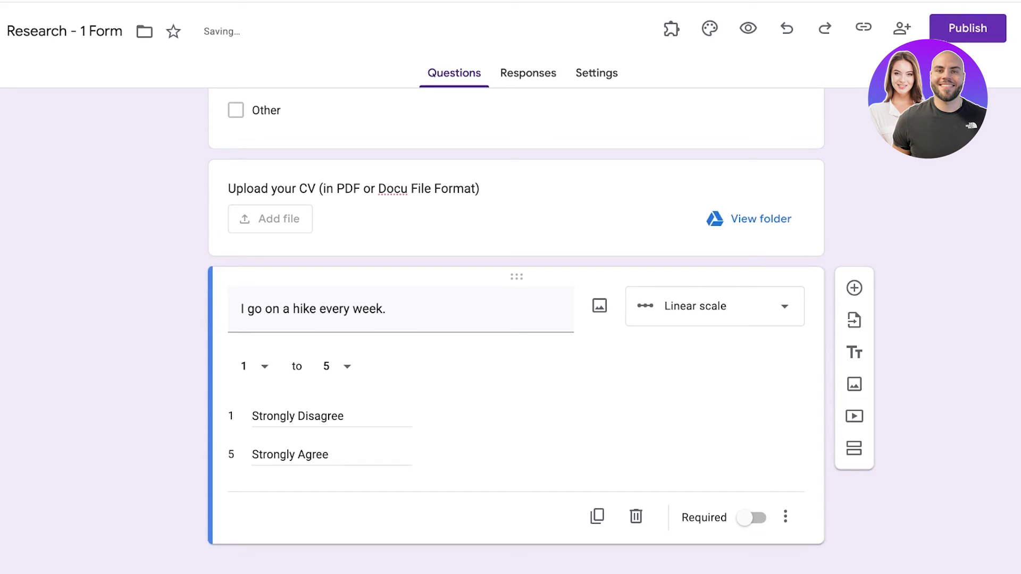
click(338, 366)
click(338, 357)
click(337, 366)
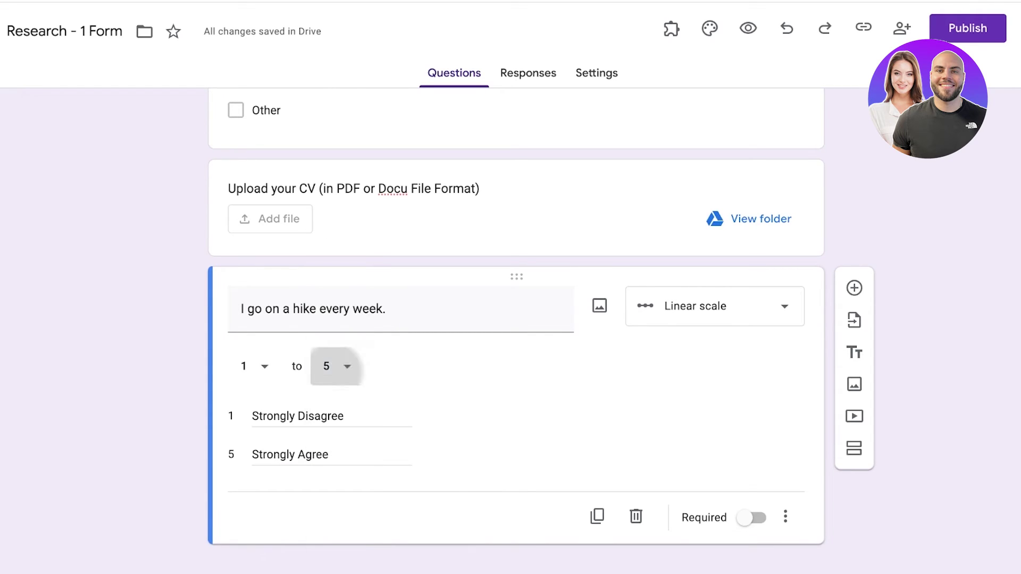
click(327, 348)
Add a question below the hiking scale and make it a Rating question with 5 levels.
click(854, 287)
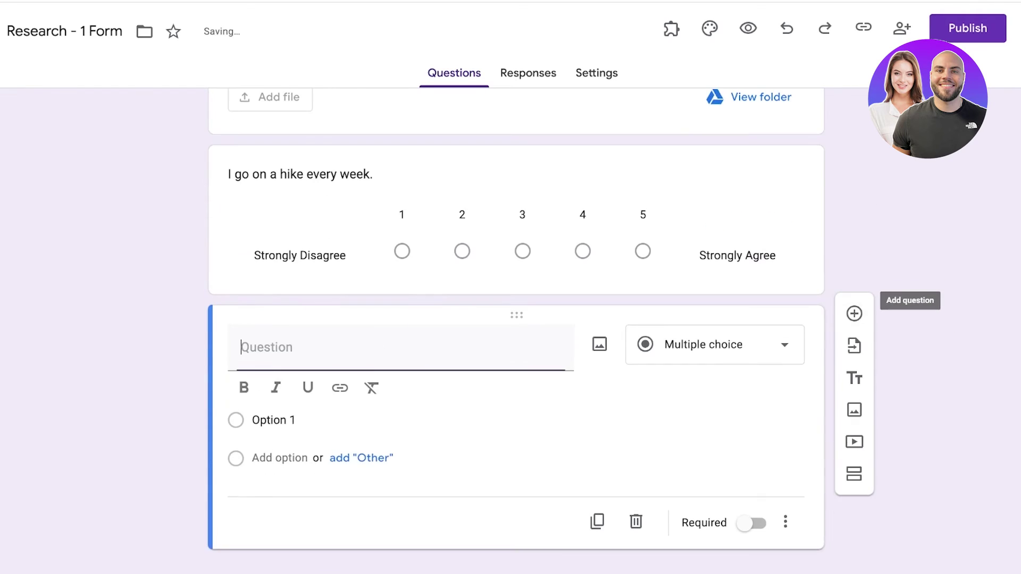
click(714, 345)
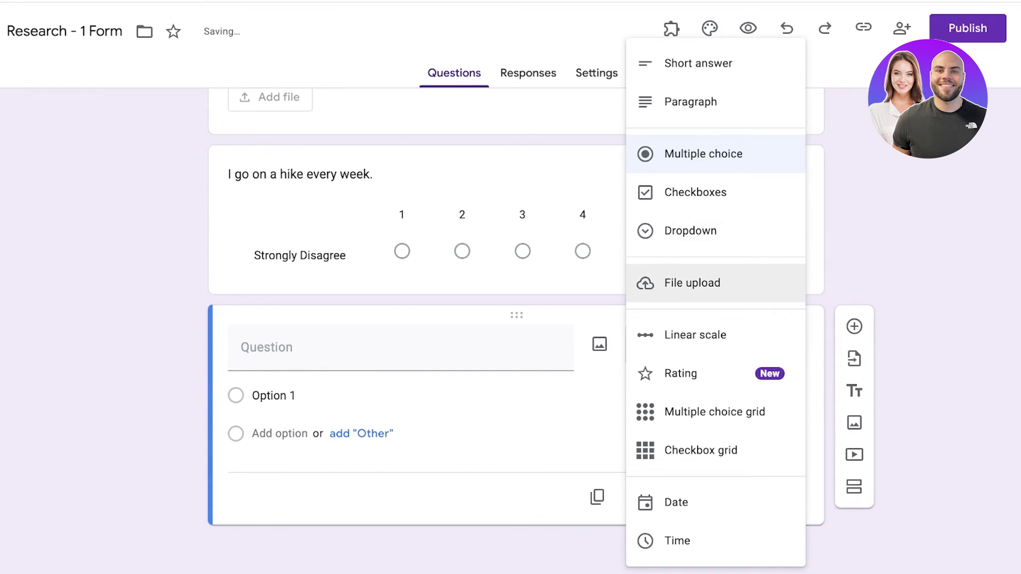
click(681, 373)
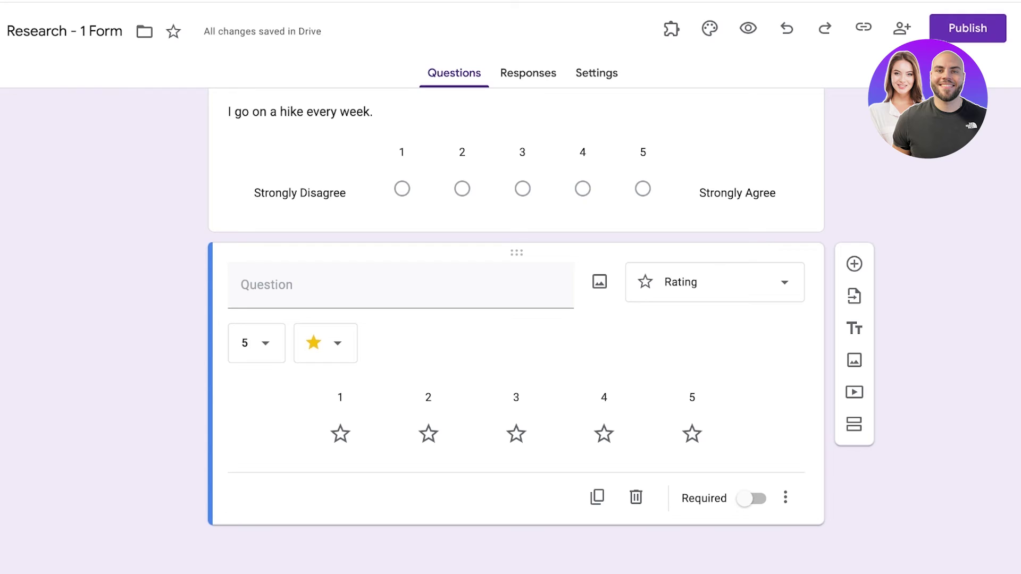
click(256, 343)
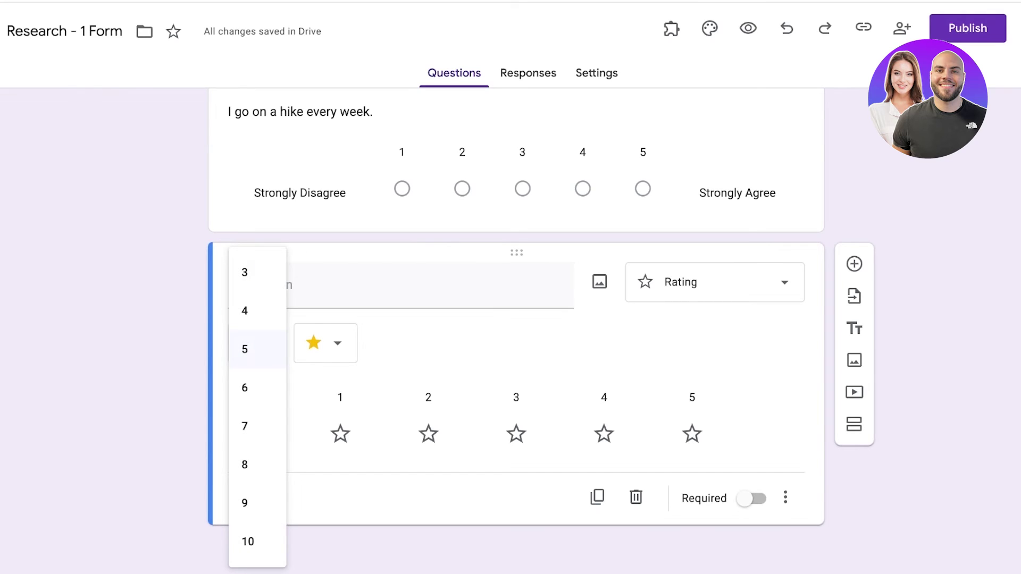
click(256, 350)
Change the untitled rating question to a Multiple choice grid and add a second and a third row.
click(715, 282)
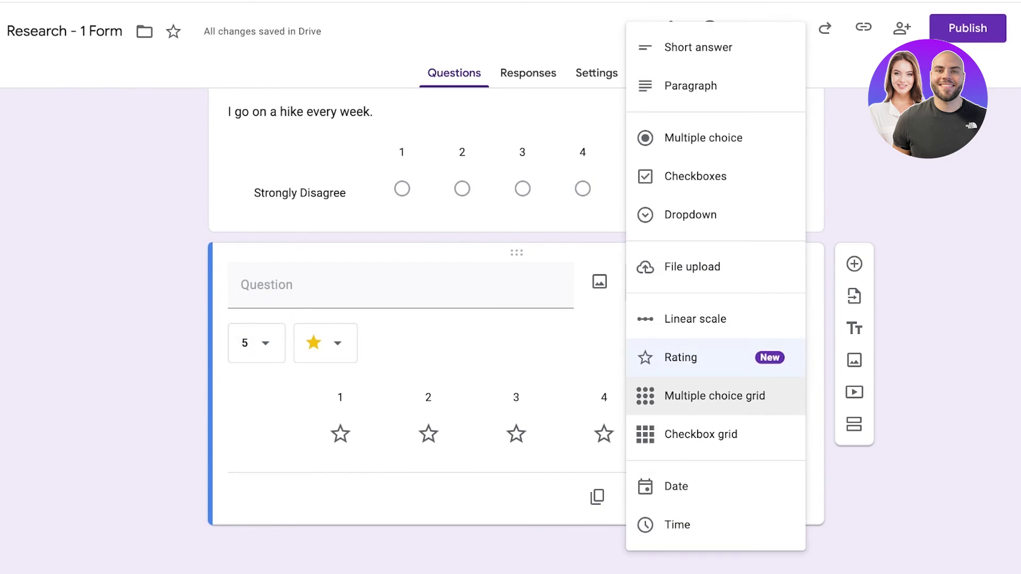
click(715, 396)
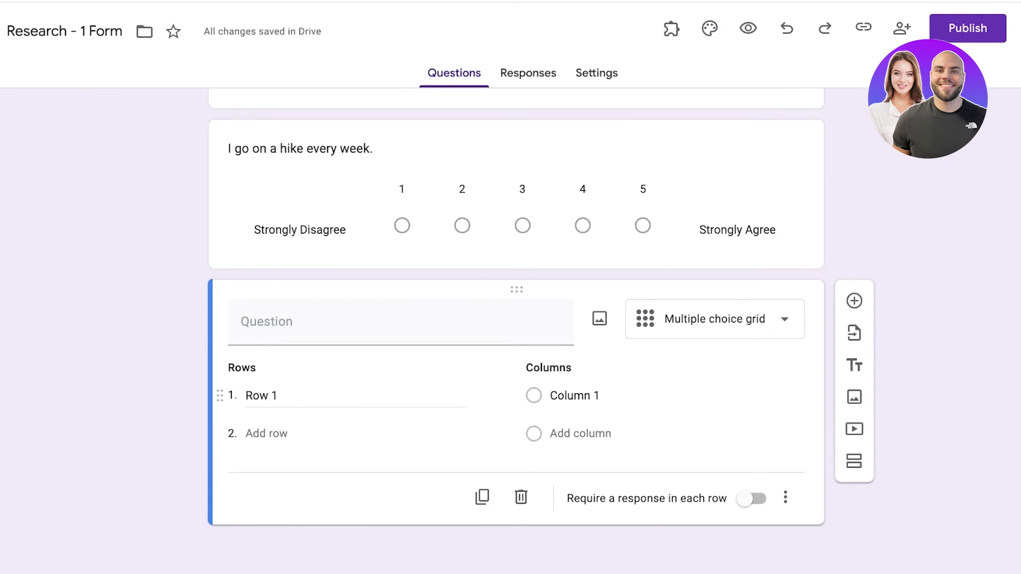
click(319, 395)
click(659, 396)
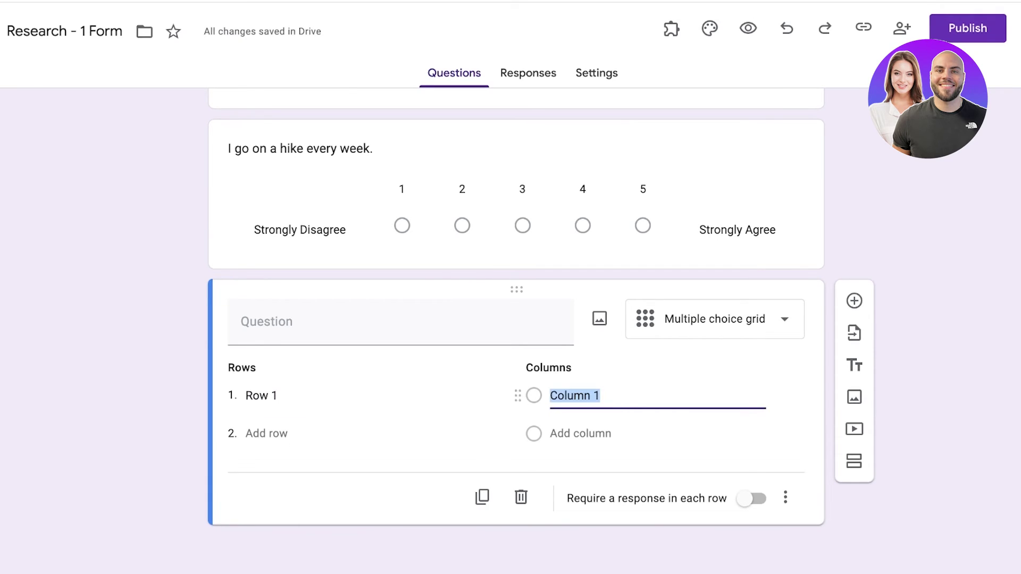
click(266, 434)
click(267, 472)
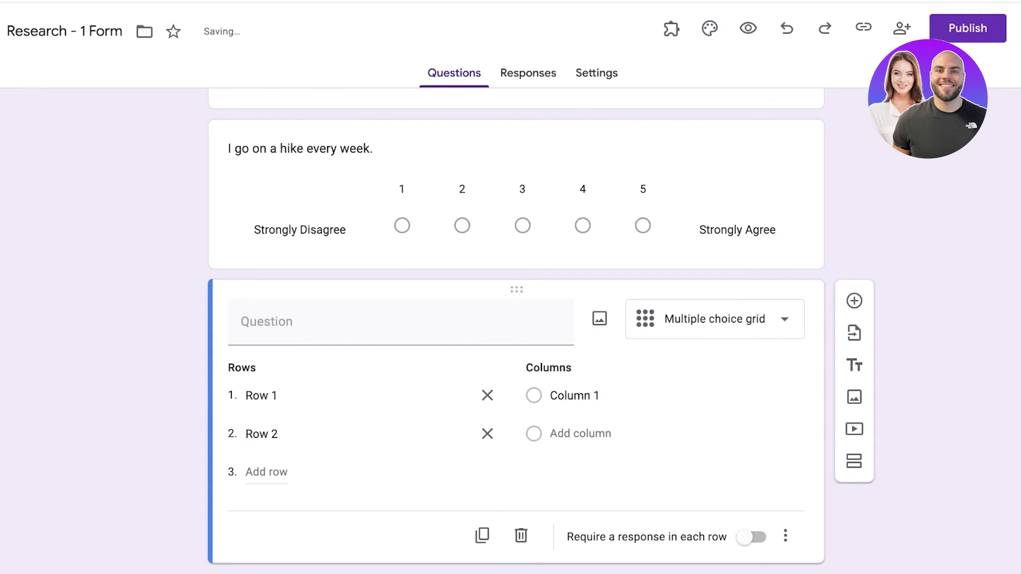
click(581, 473)
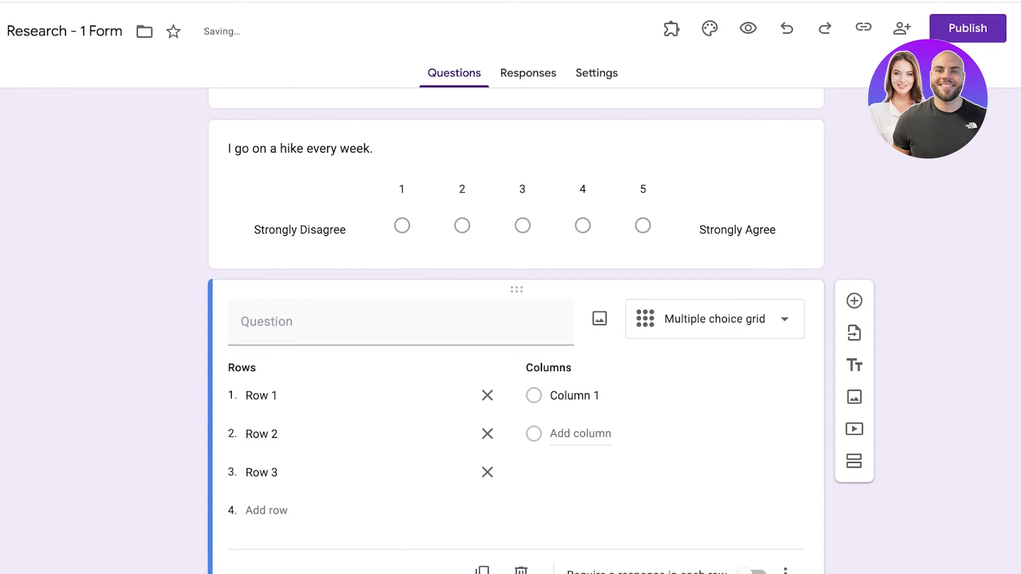
click(581, 396)
click(782, 396)
click(724, 396)
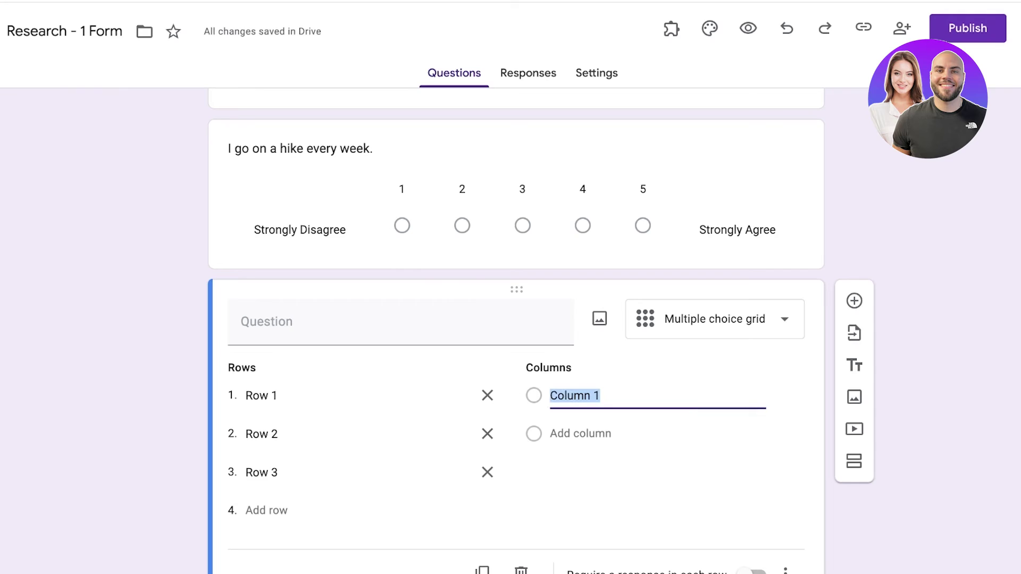
Try the Checkbox grid type for the untitled grid question and return it to Multiple choice grid.
click(714, 320)
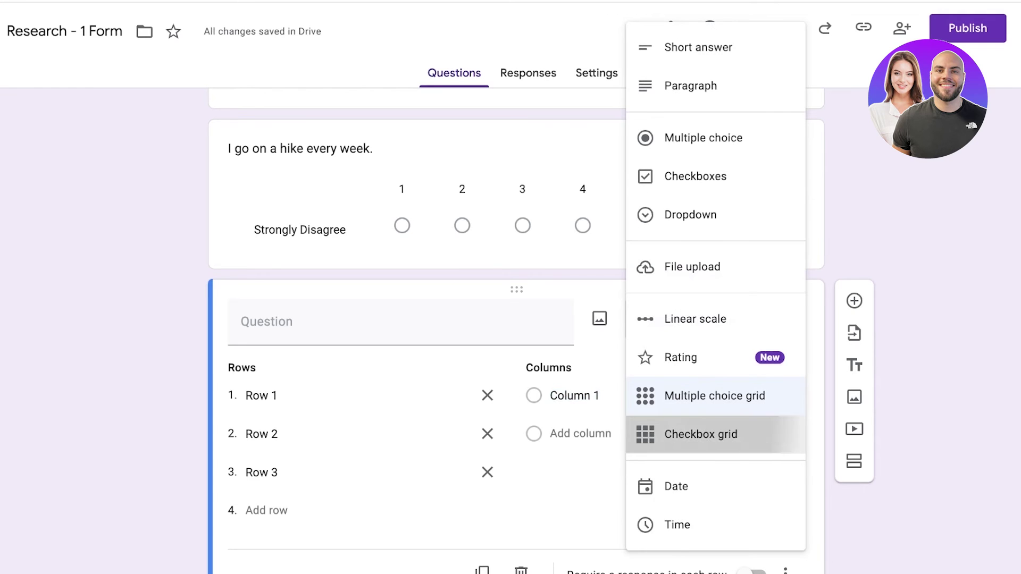
click(702, 433)
click(715, 319)
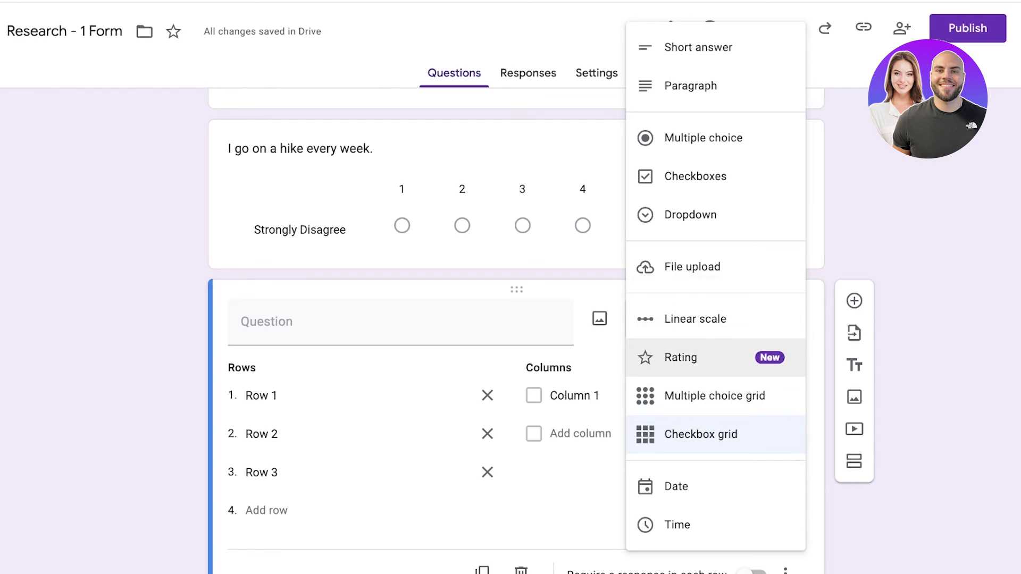
click(715, 395)
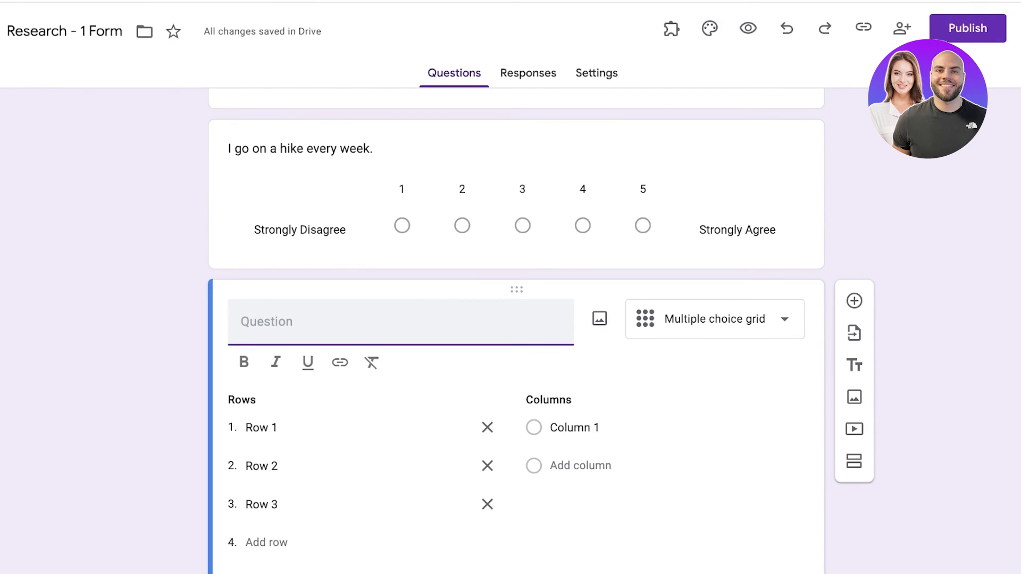
Title the grid question "What is your fav. food combo" and name its first row "Fires".
text(What is your )
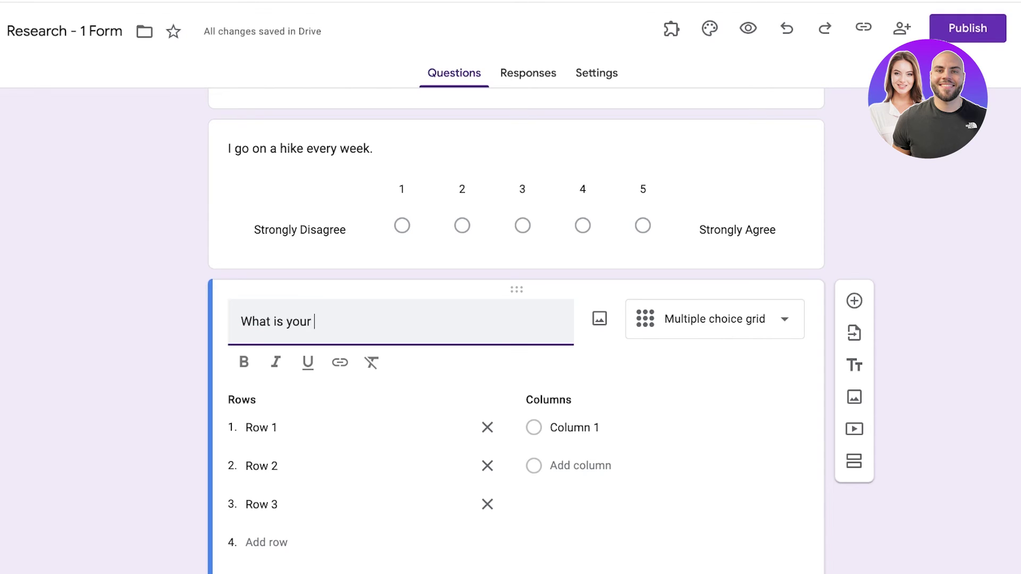
text(fav. food combo)
click(340, 427)
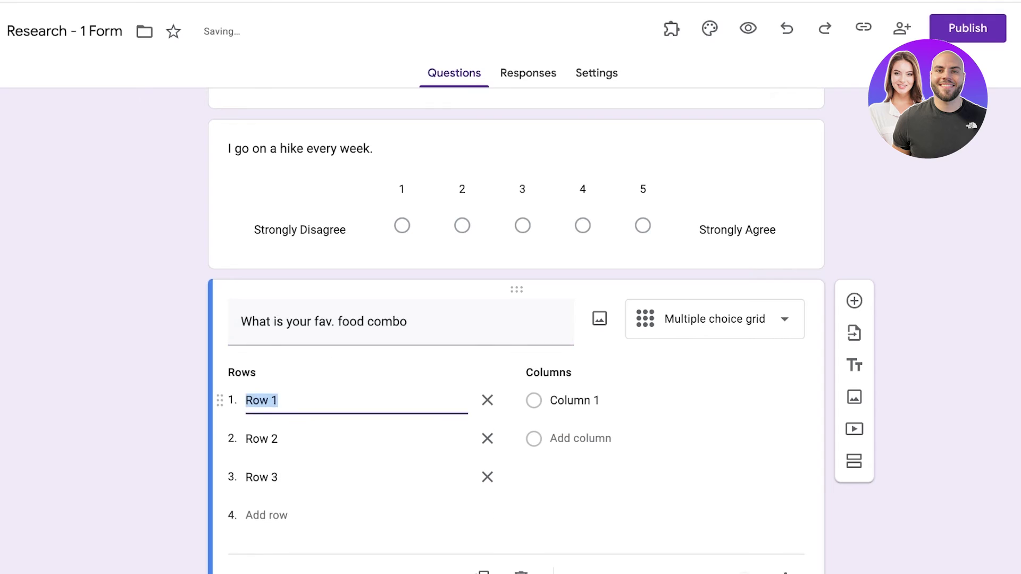
text(A)
key(BackSpace)
text(Fires)
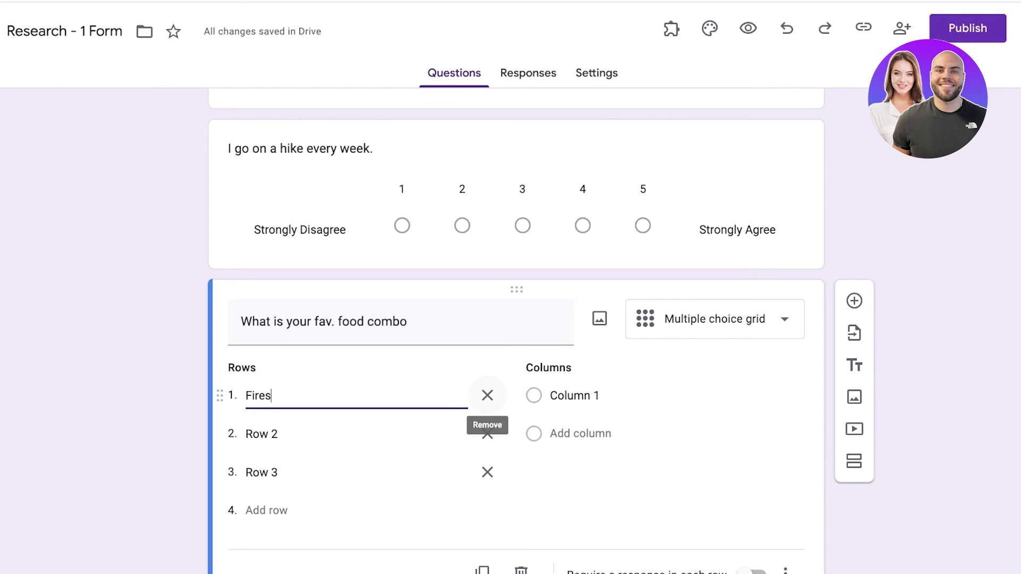
Name the first column of the food combo grid "ICe crema".
click(574, 397)
text(ICe crema)
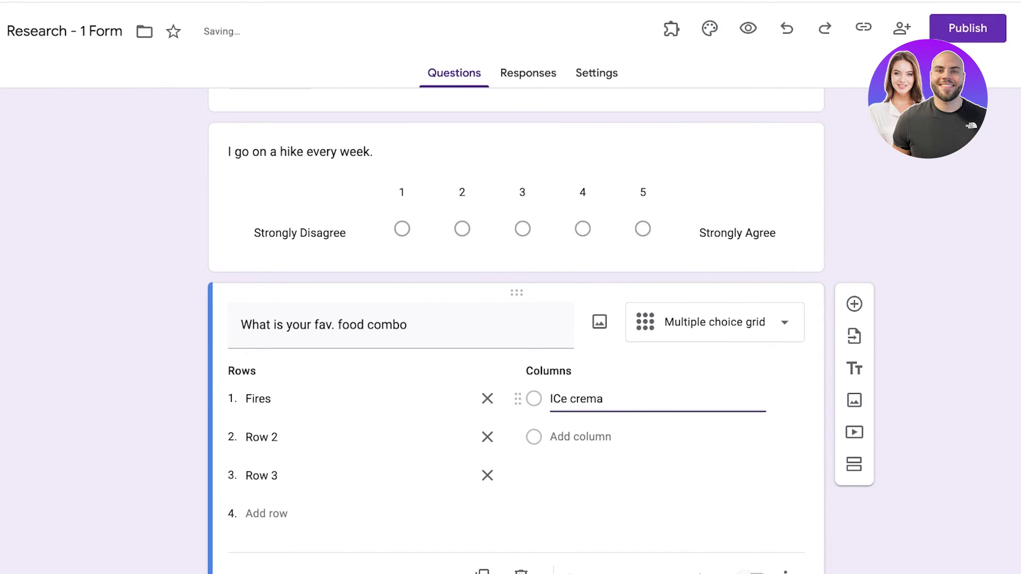
scroll(516, 330, up, 20)
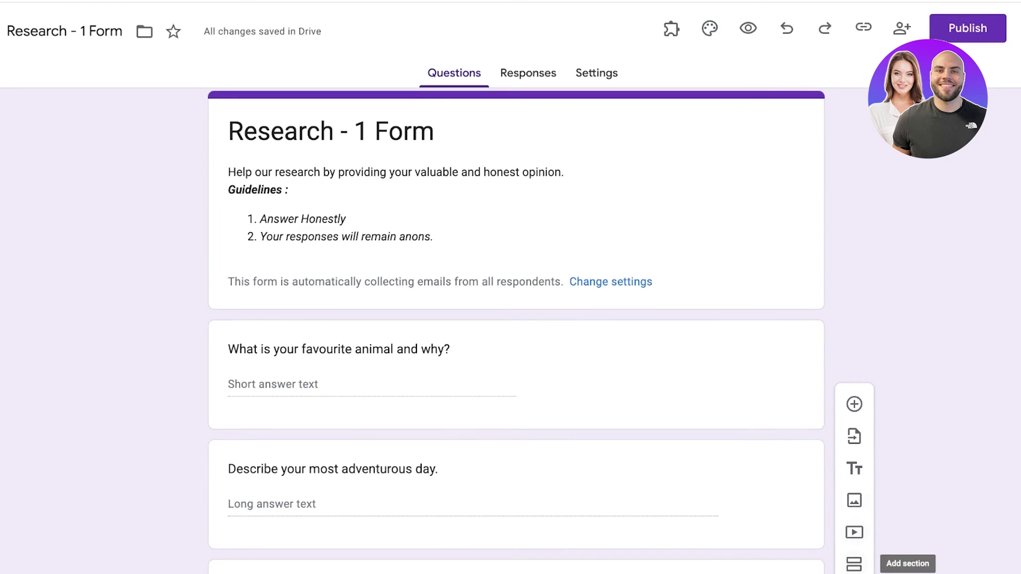
Add a second section after the food combo question and delete it again.
click(854, 564)
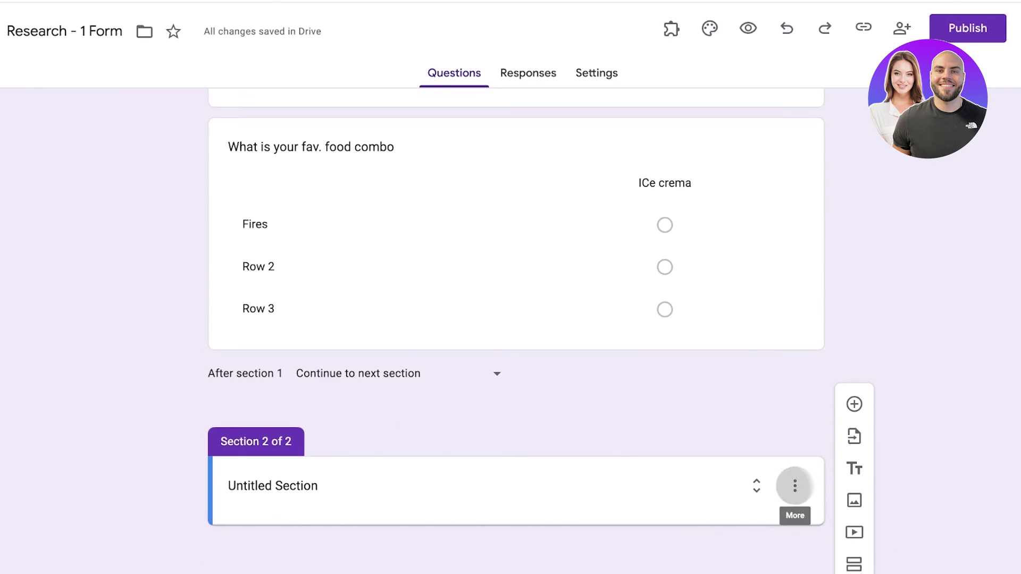
click(795, 485)
click(825, 499)
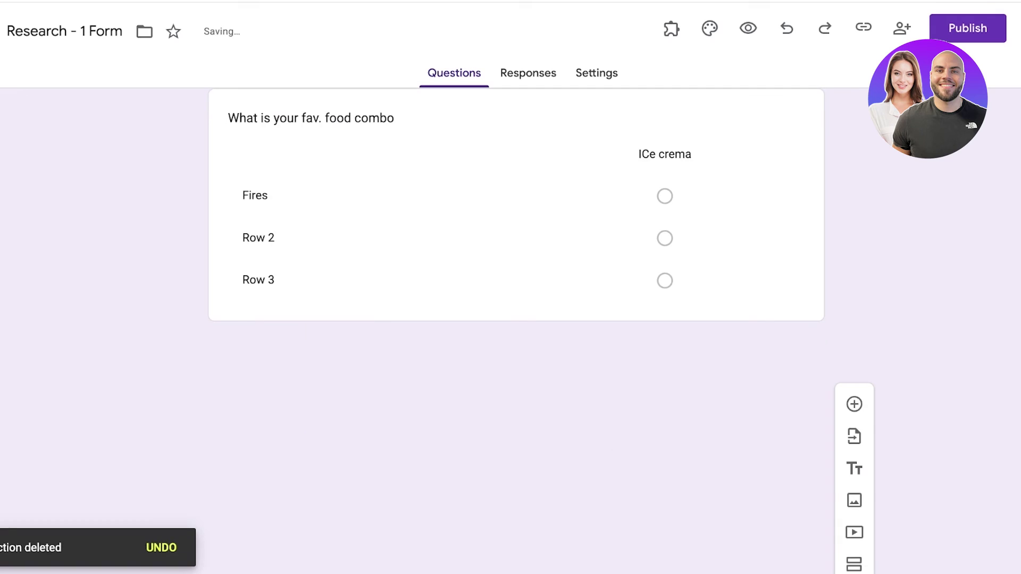
scroll(515, 319, up, 10)
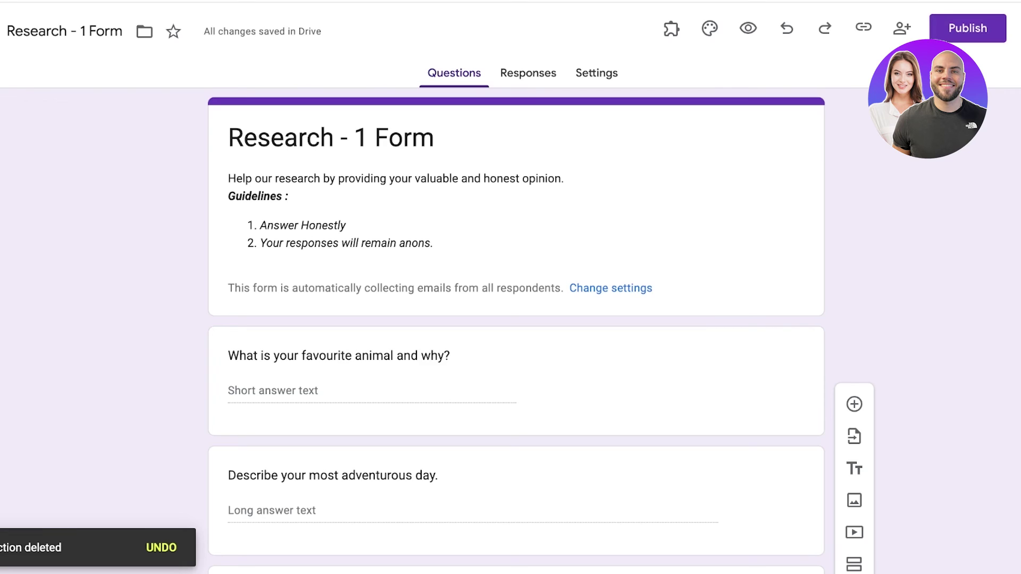
Review the form's responses and settings, including the email collection choices and the question default for required questions.
click(528, 73)
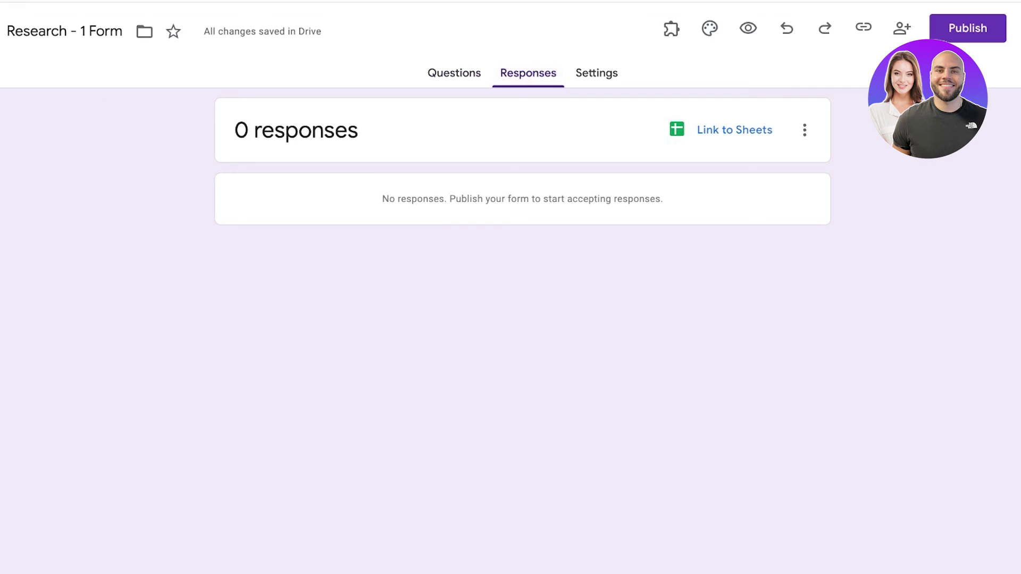
click(597, 73)
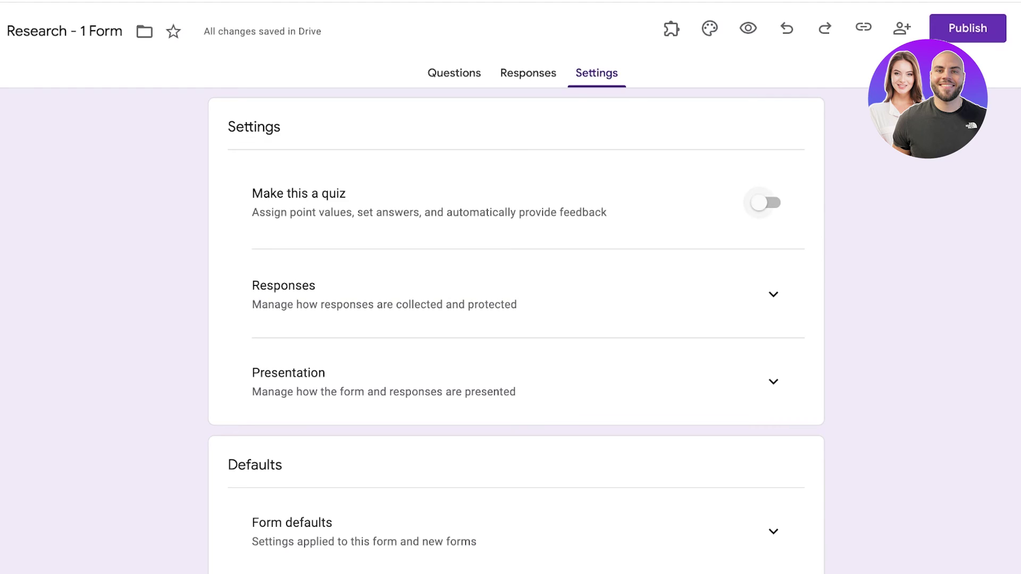
scroll(771, 261, down, 3)
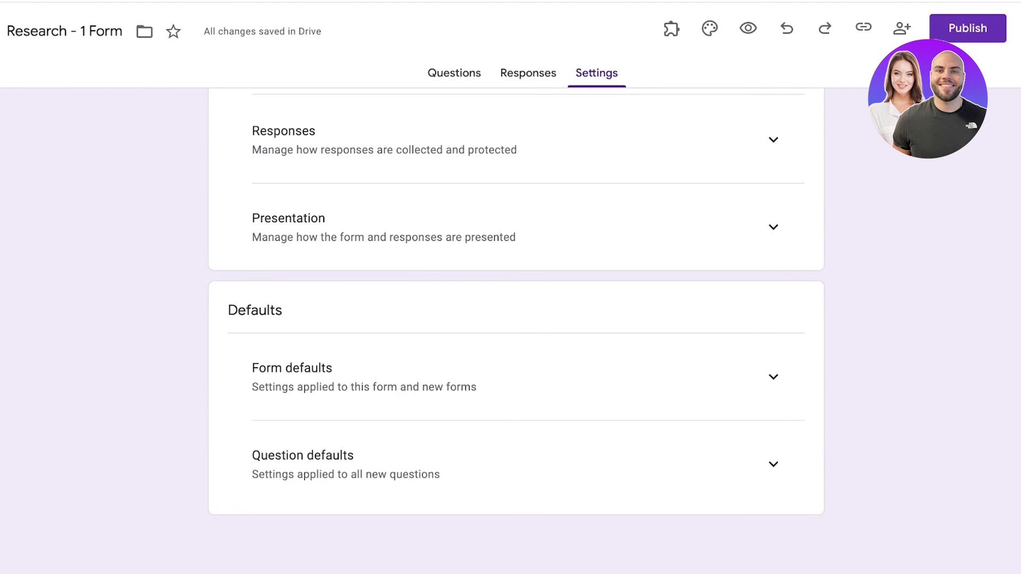
click(773, 377)
scroll(773, 378, down, 2)
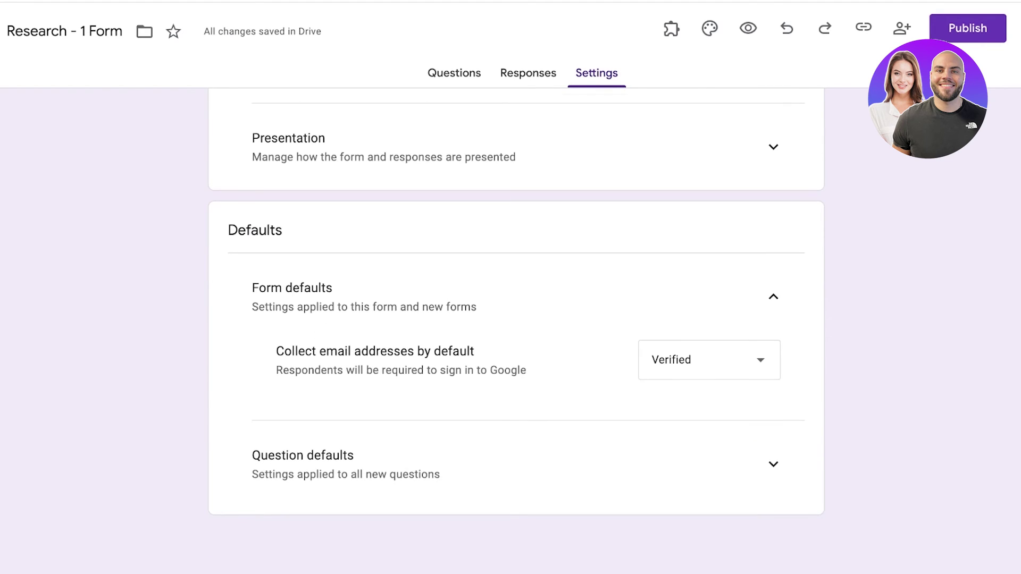
click(709, 360)
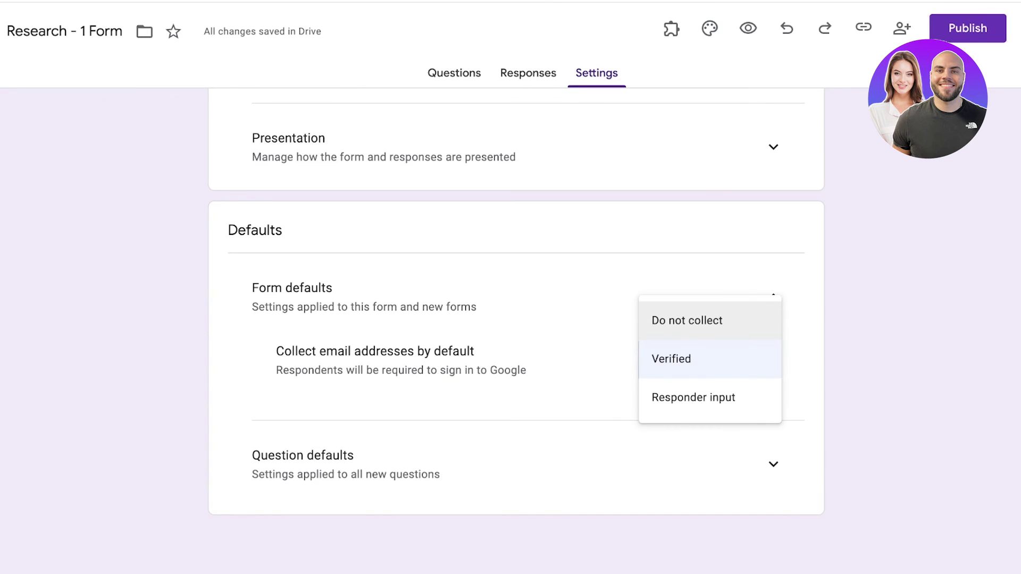
click(710, 359)
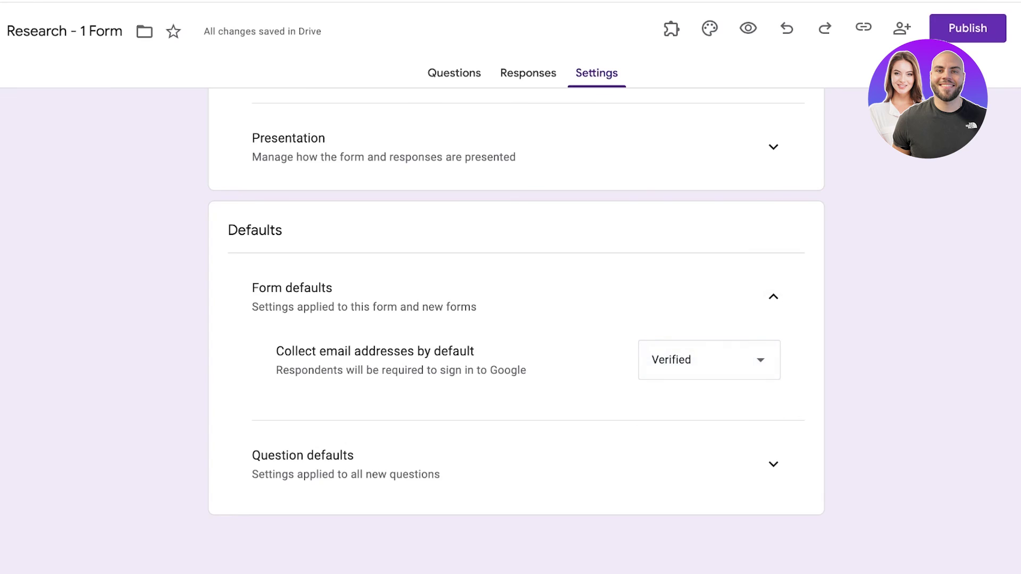
click(773, 464)
scroll(773, 465, down, 1)
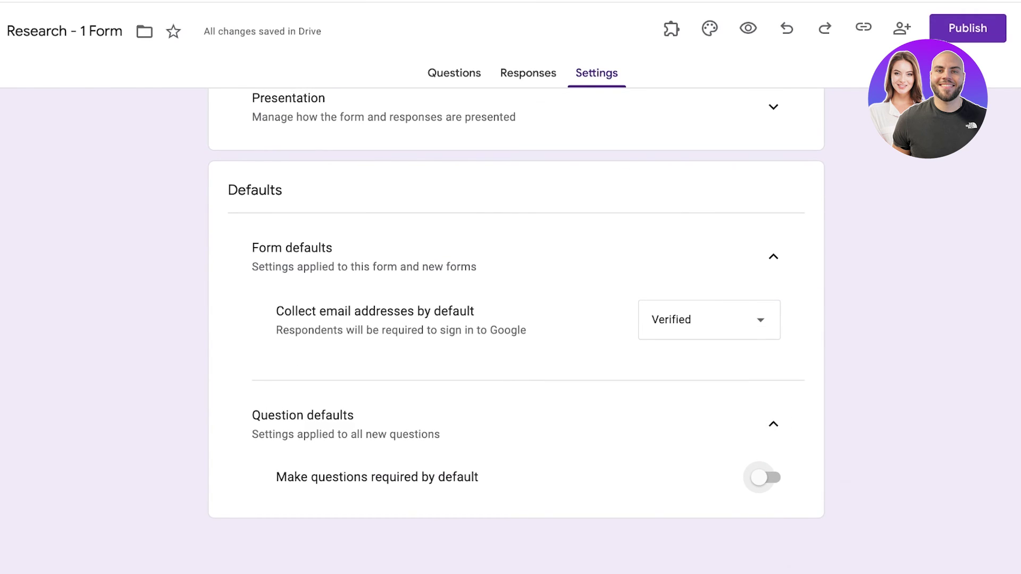
scroll(516, 330, up, 5)
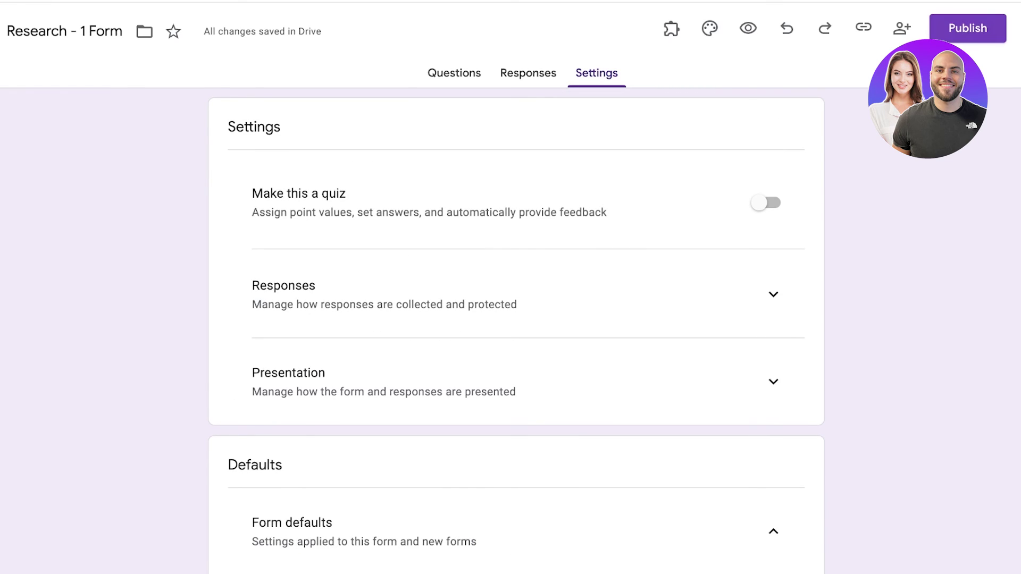
Publish the form after switching its responder view to Restricted and back to Anyone with the link.
click(967, 28)
click(677, 149)
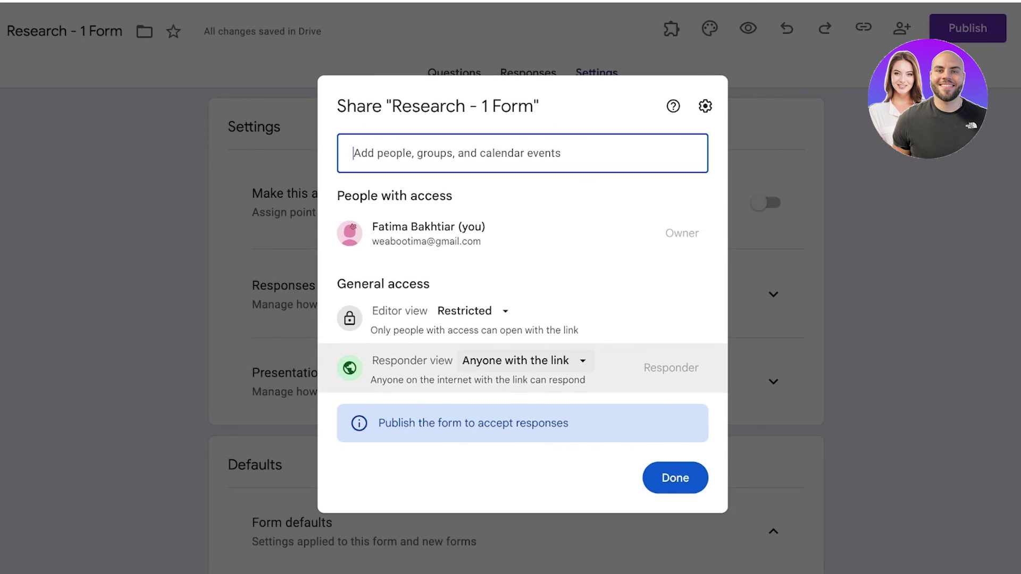
click(524, 362)
click(532, 398)
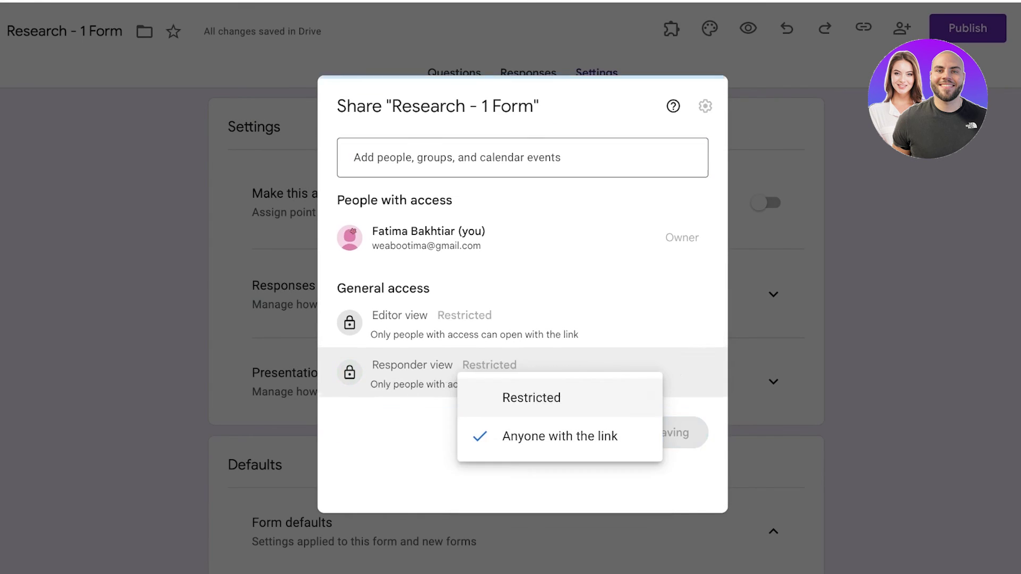
click(500, 386)
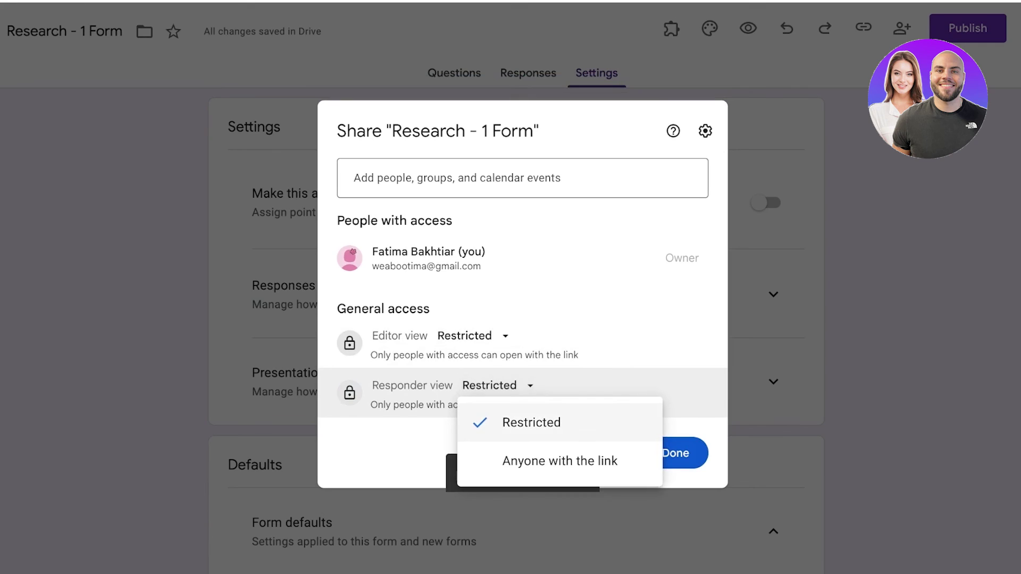
click(555, 458)
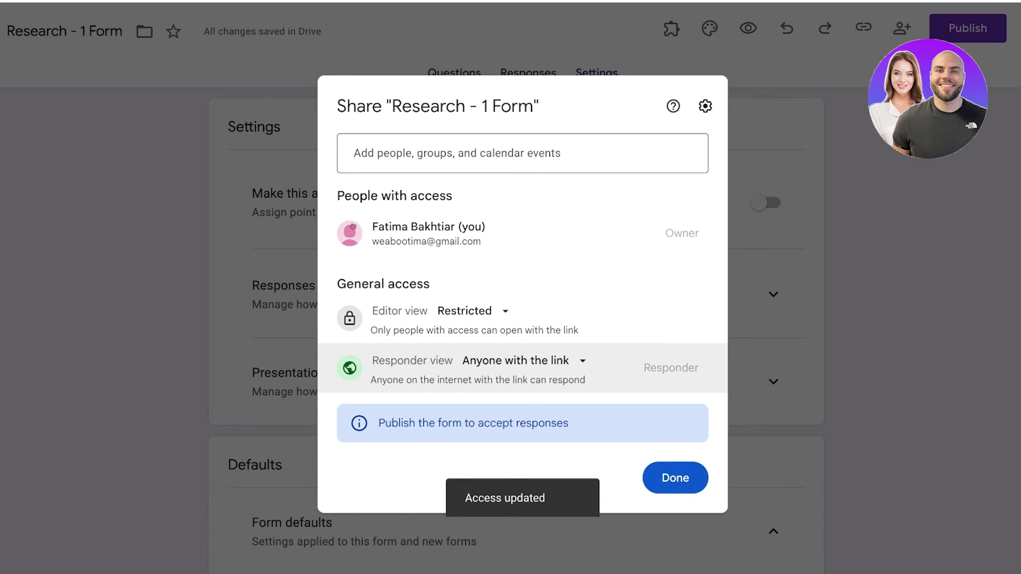
click(675, 478)
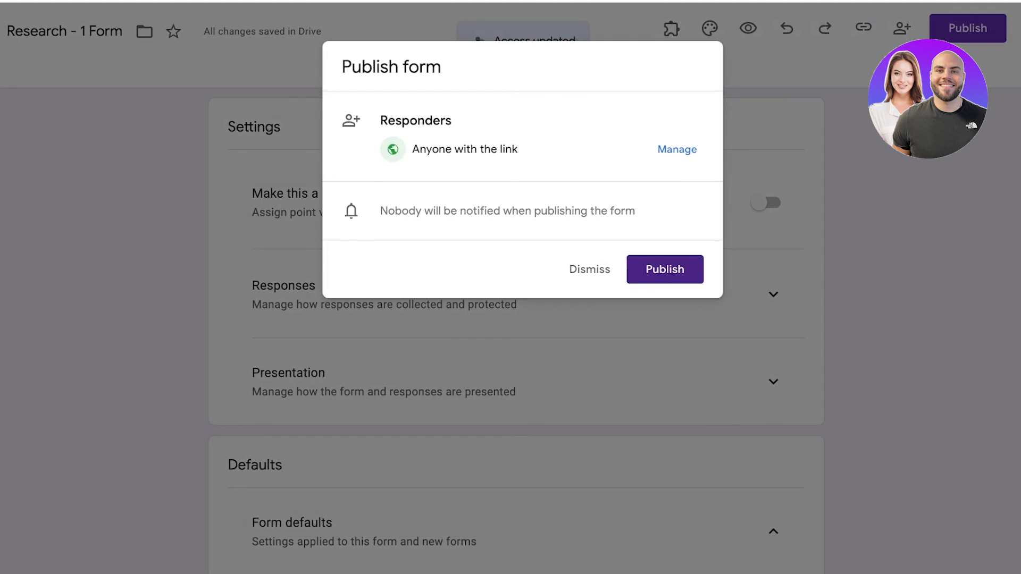
click(665, 269)
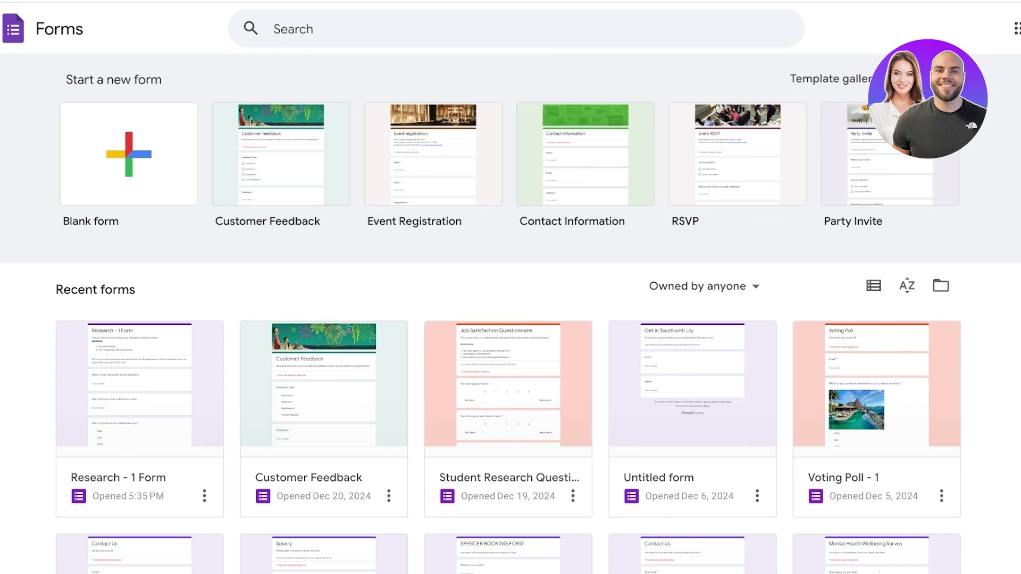
Browse the template gallery and create a new form from the Party Invite template.
click(830, 79)
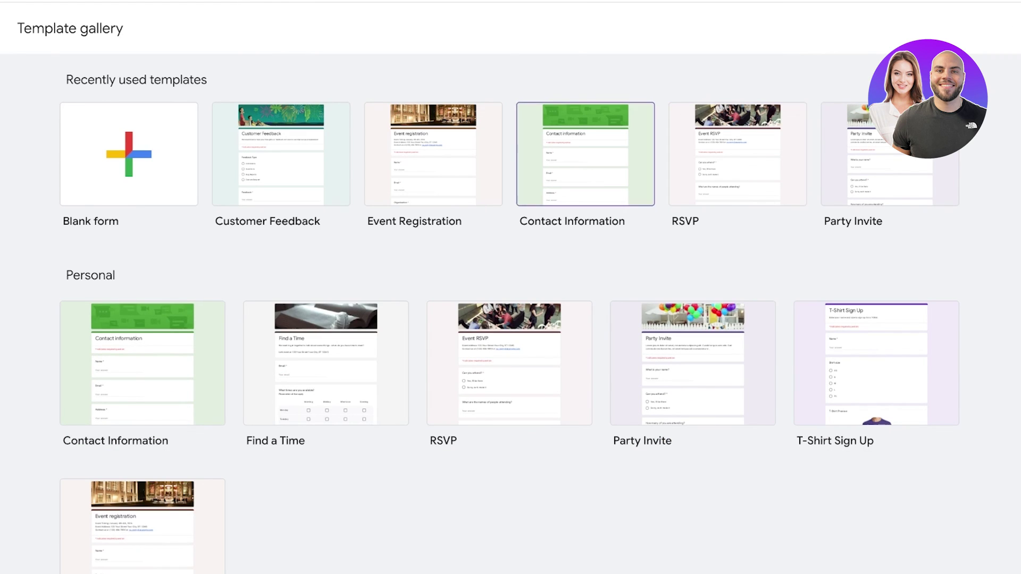
scroll(433, 154, down, 1)
scroll(691, 324, down, 2)
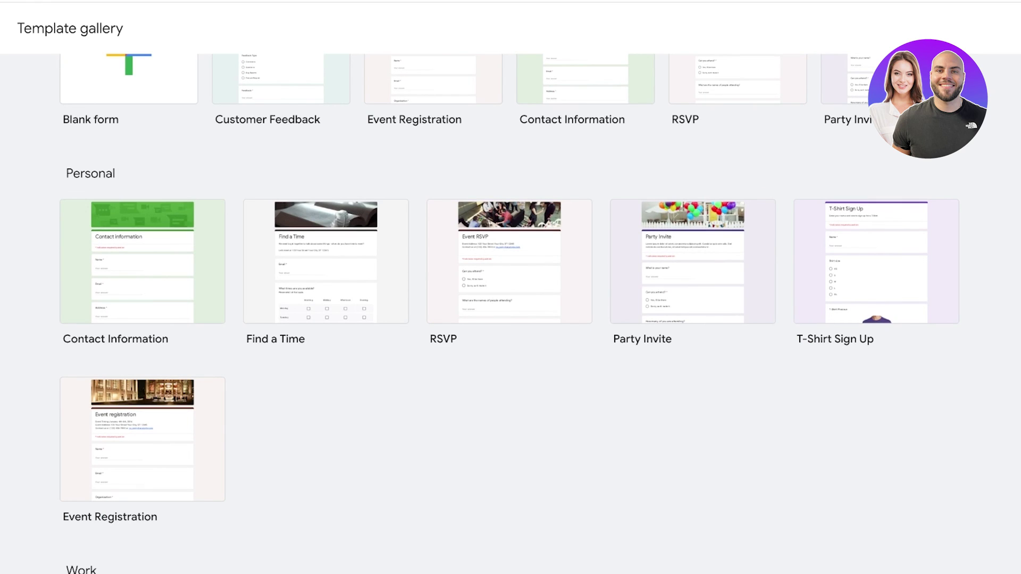
scroll(510, 261, up, 2)
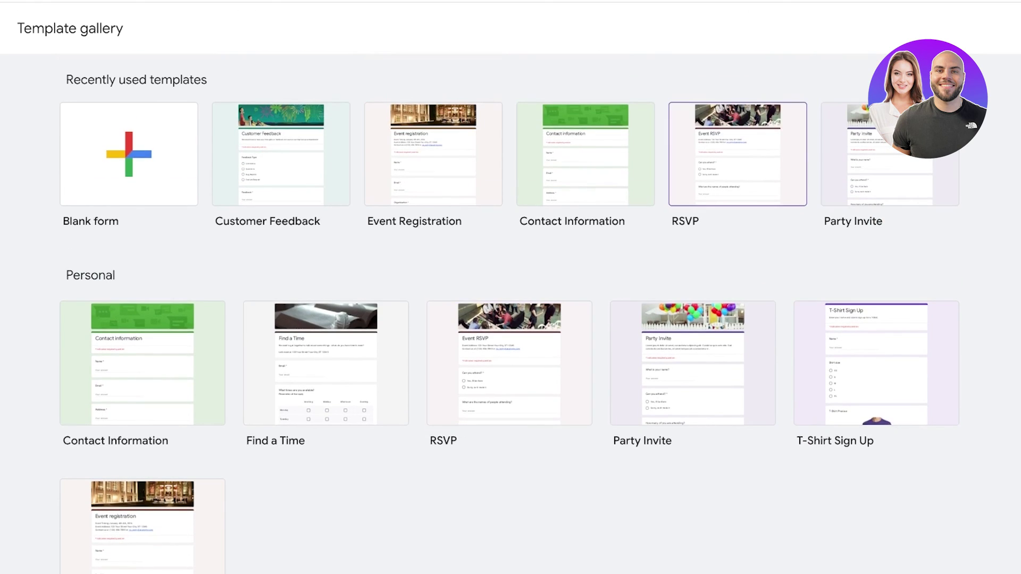
click(531, 302)
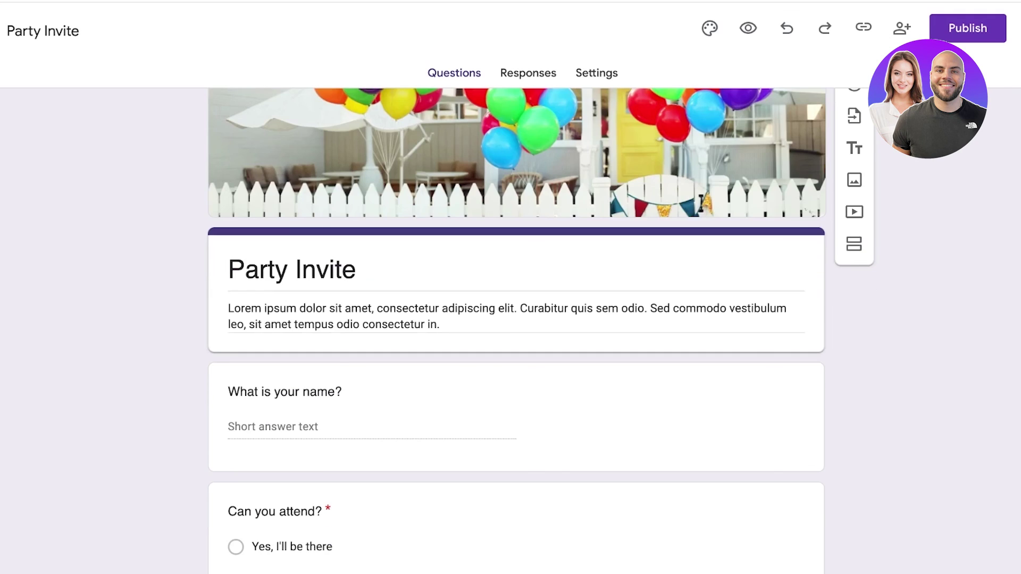
Look through the Party Invite questions and open the name and attendance questions for editing.
scroll(516, 340, down, 13)
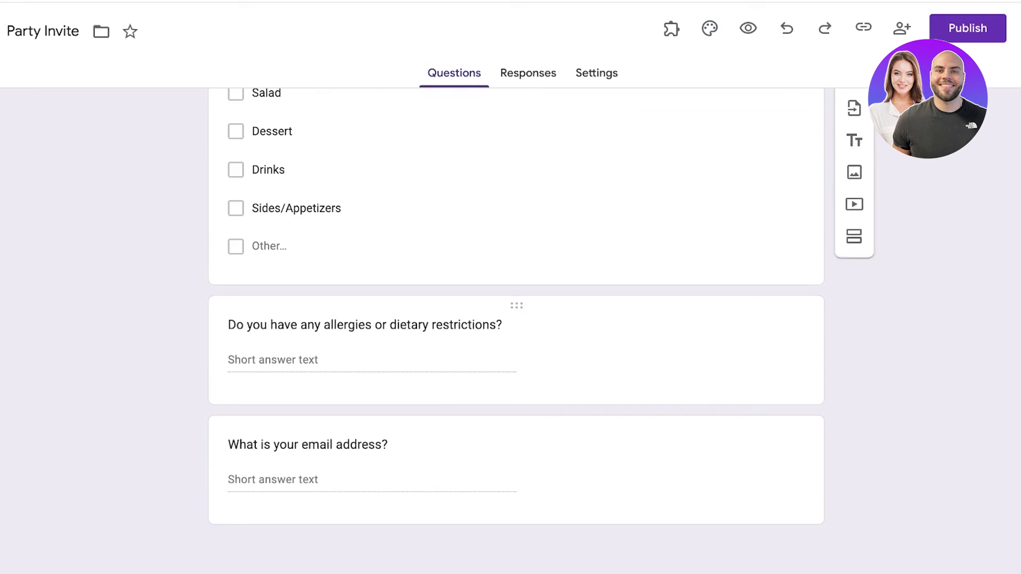
scroll(517, 340, up, 11)
click(383, 341)
click(383, 343)
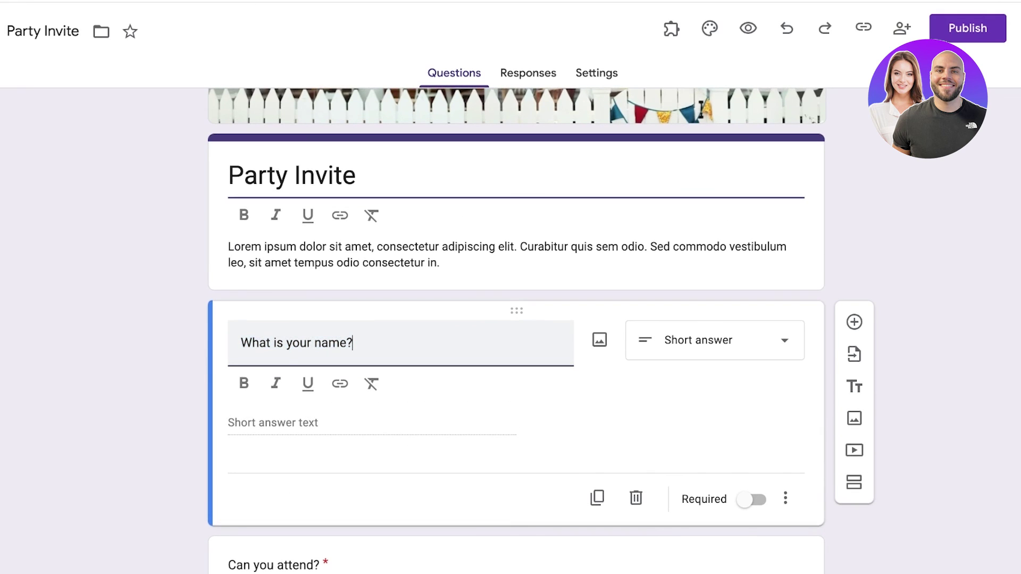
scroll(383, 372, down, 3)
click(383, 396)
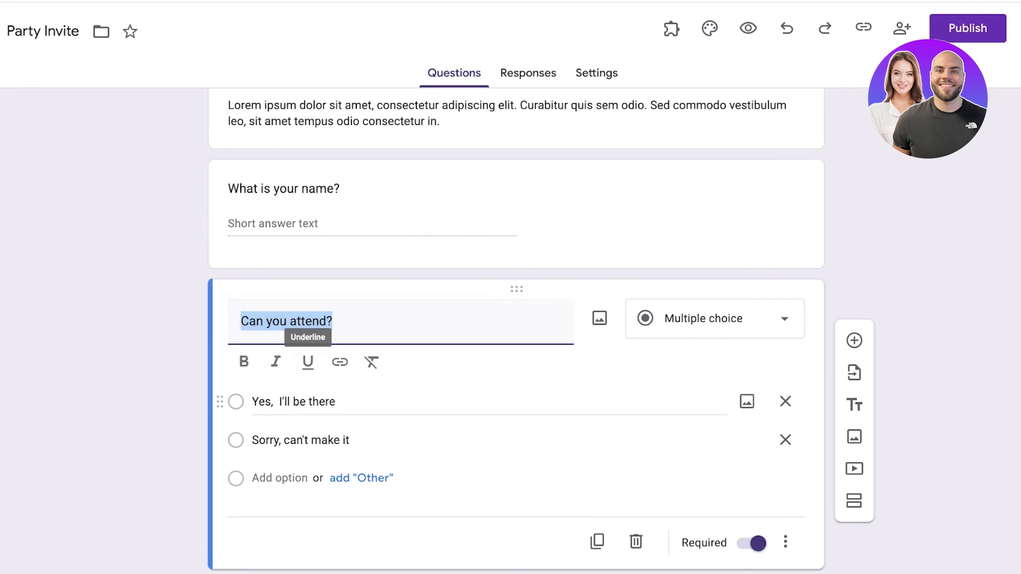
Add a third option "I will try ot make it" to the "Can you attend?" question.
scroll(516, 436, down, 3)
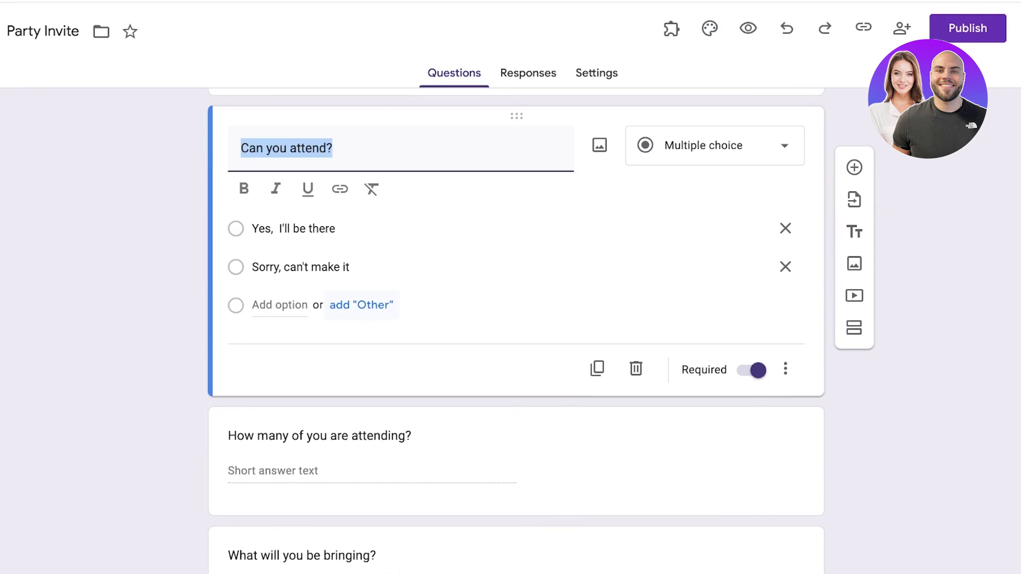
click(362, 305)
click(351, 275)
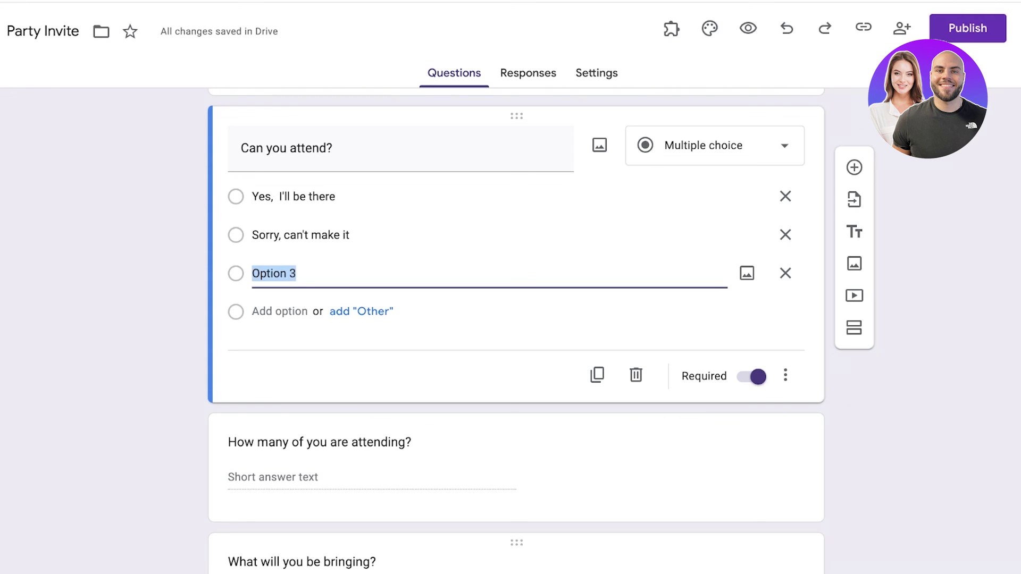
text(Option)
key(BackSpace)
key(BackSpace)
key(BackSpace)
key(BackSpace)
key(BackSpace)
key(BackSpace)
key(BackSpace)
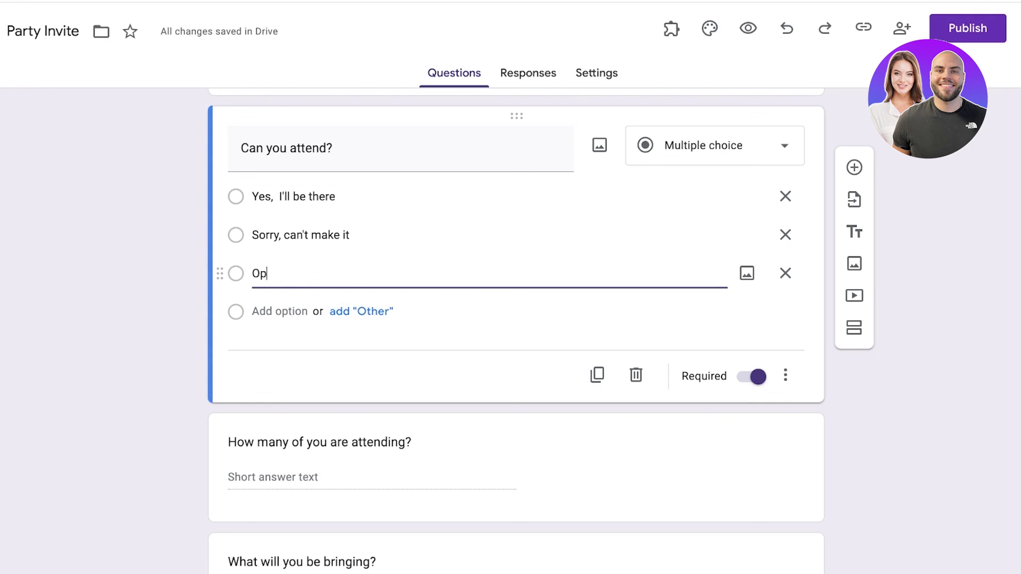
text(و)
key(BackSpace)
text(I will try ot make itk)
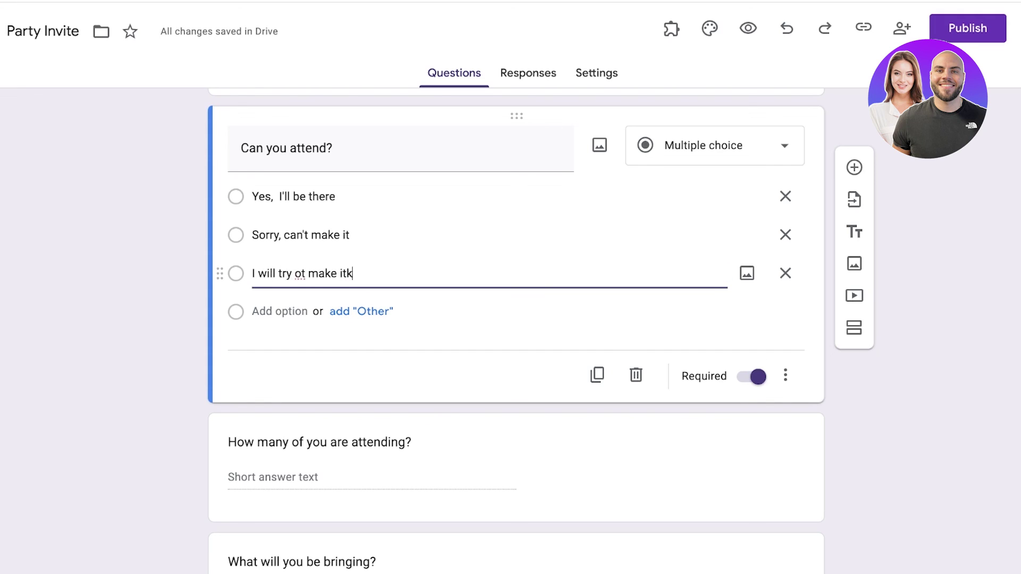
key(BackSpace)
Look over the rest of the Party Invite form and open its settings.
scroll(515, 330, down, 10)
scroll(516, 330, up, 18)
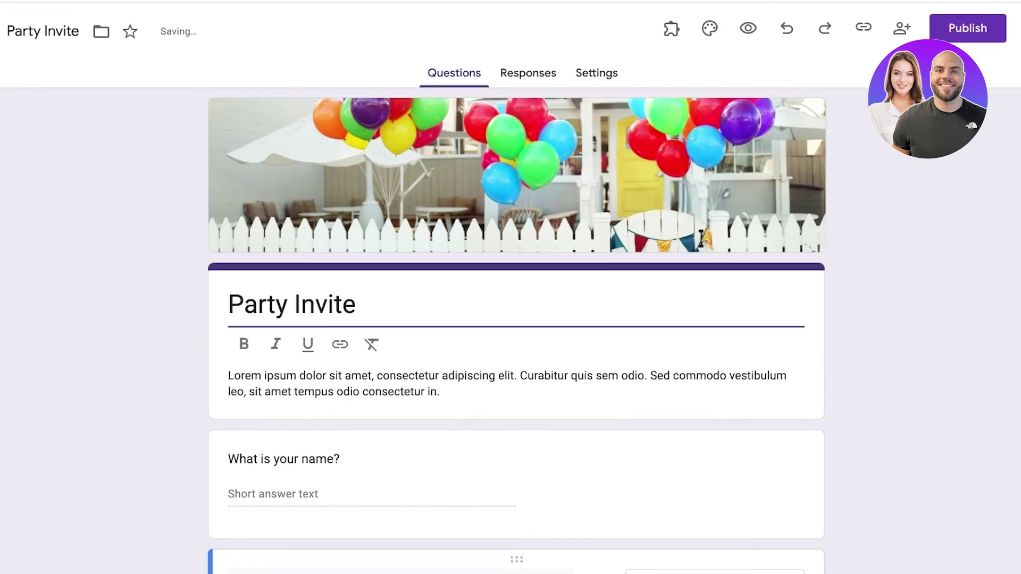
click(597, 73)
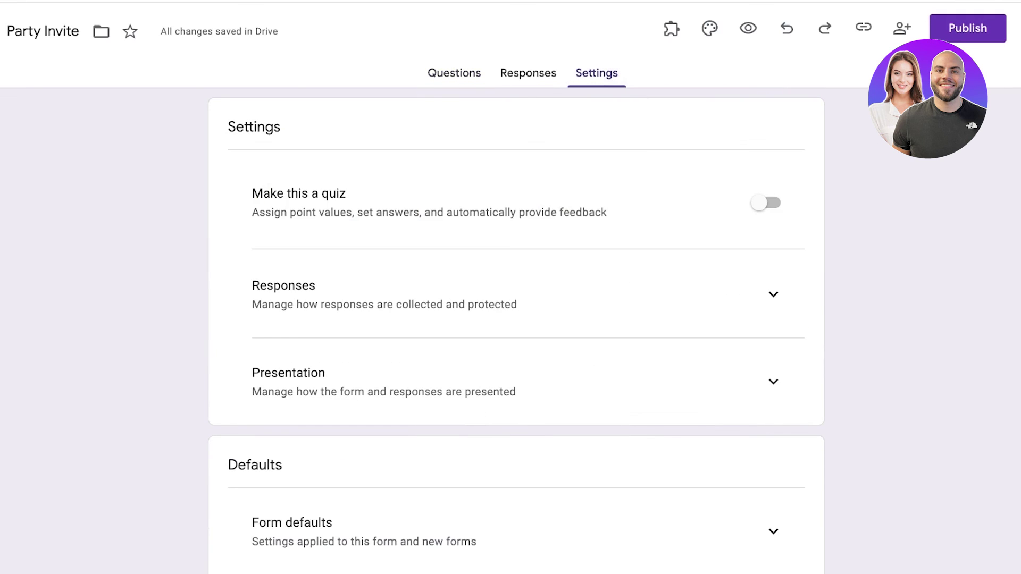